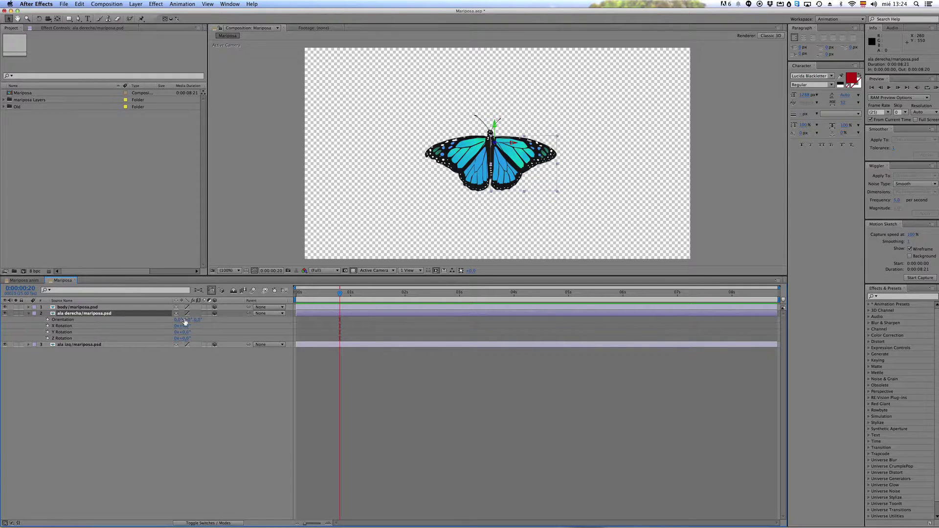
Step: Try rotating the ala derecha layer around its Y axis, undo the change and deselect the layer
drag(187, 332, 219, 342)
key(super+z)
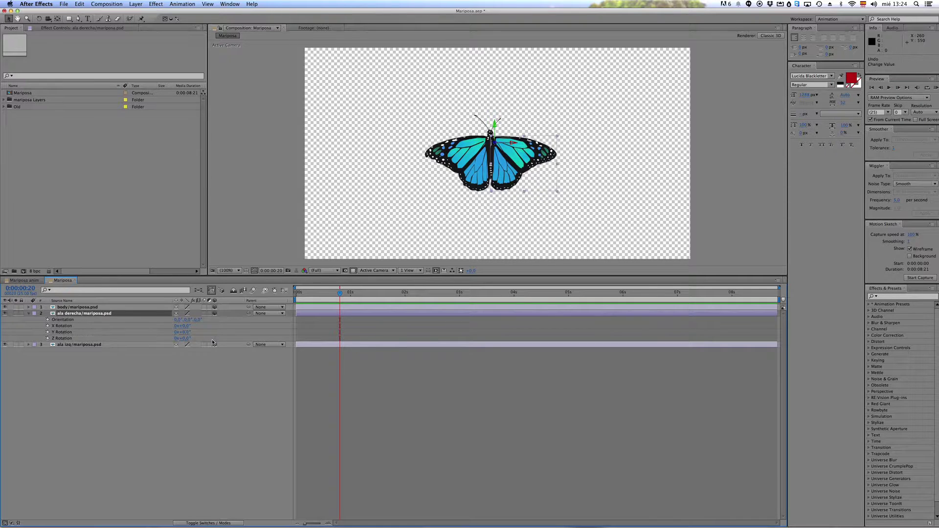
click(213, 399)
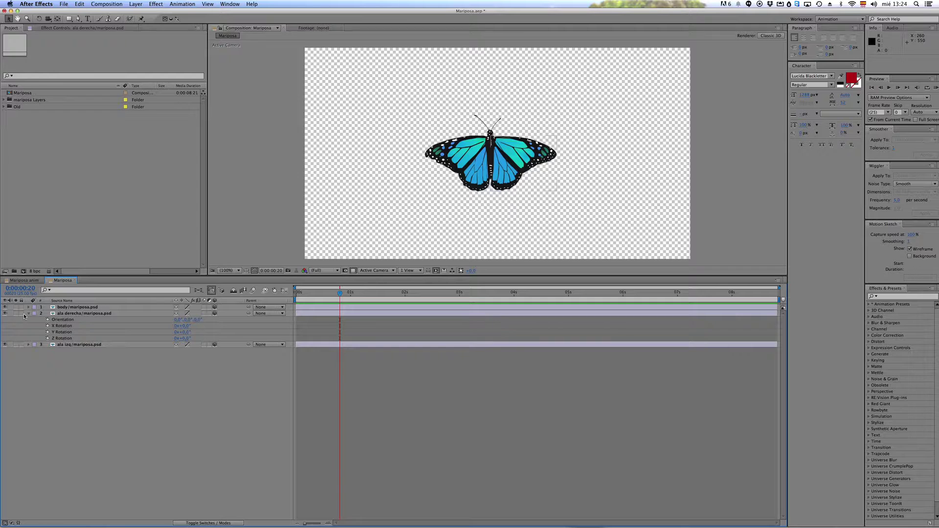
Step: Add a new null object to the Mariposa composition
right_click(71, 386)
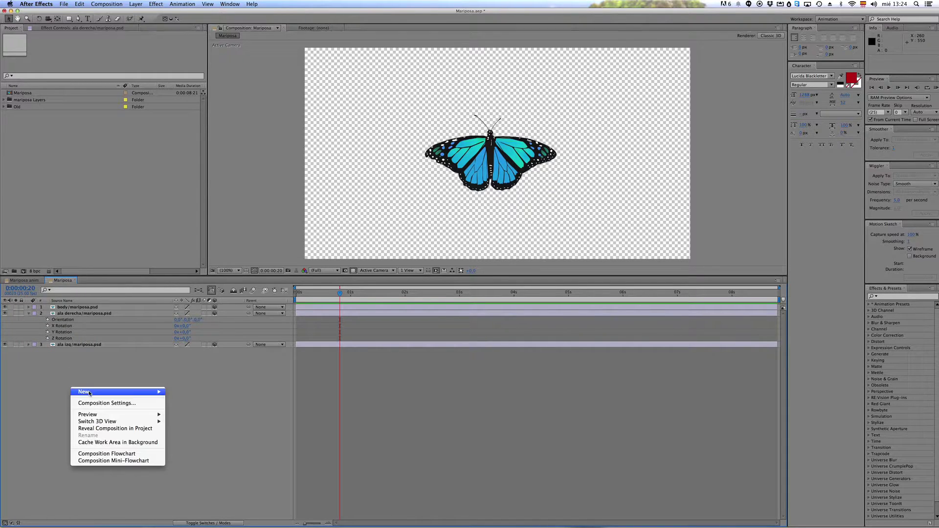
mouse_move(112, 392)
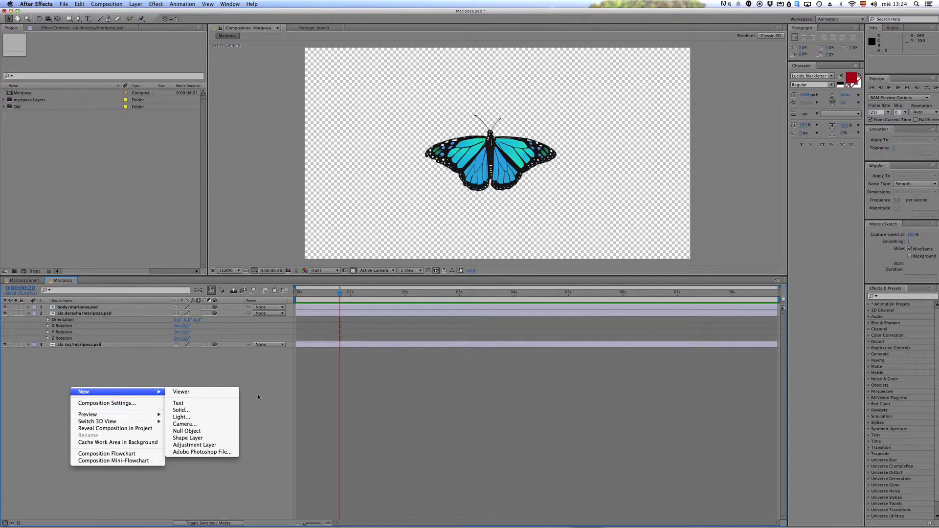
click(220, 431)
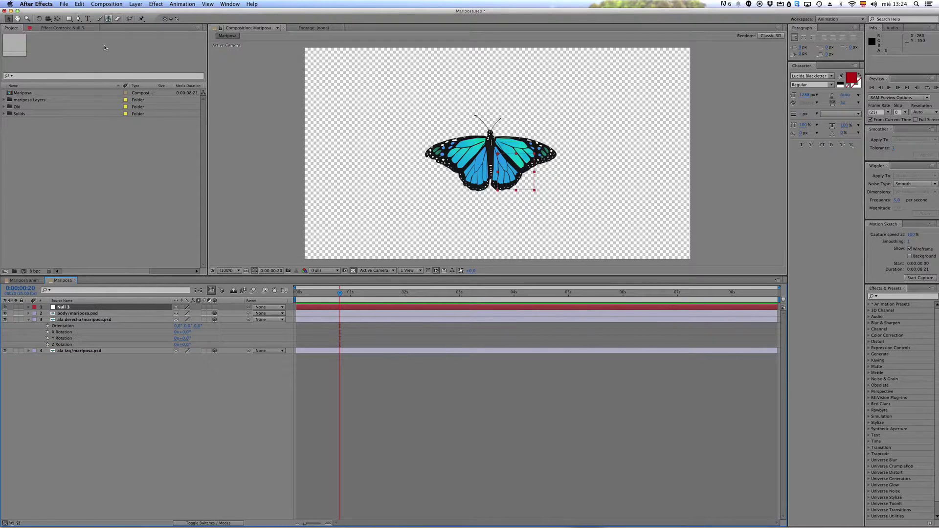
Step: Apply a Slider Control expression effect to the null object
click(63, 28)
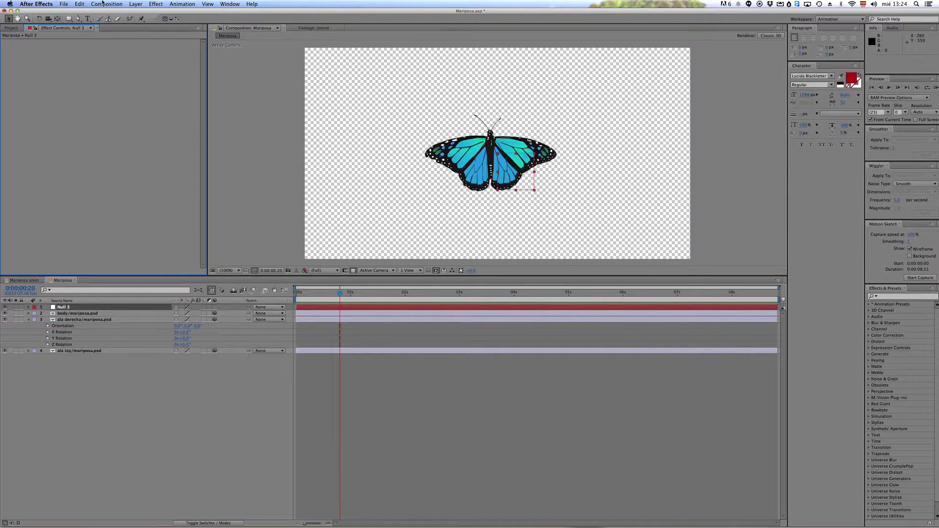
click(155, 4)
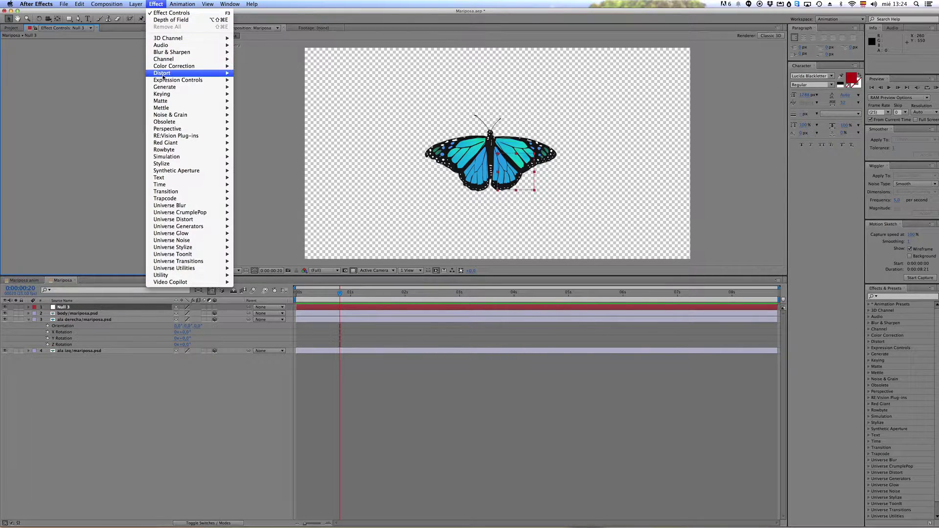
mouse_move(166, 69)
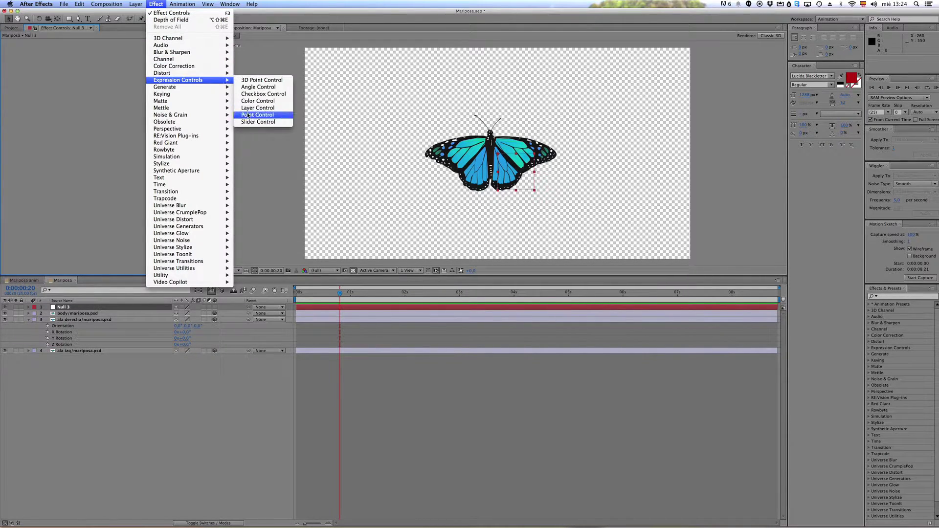
click(258, 121)
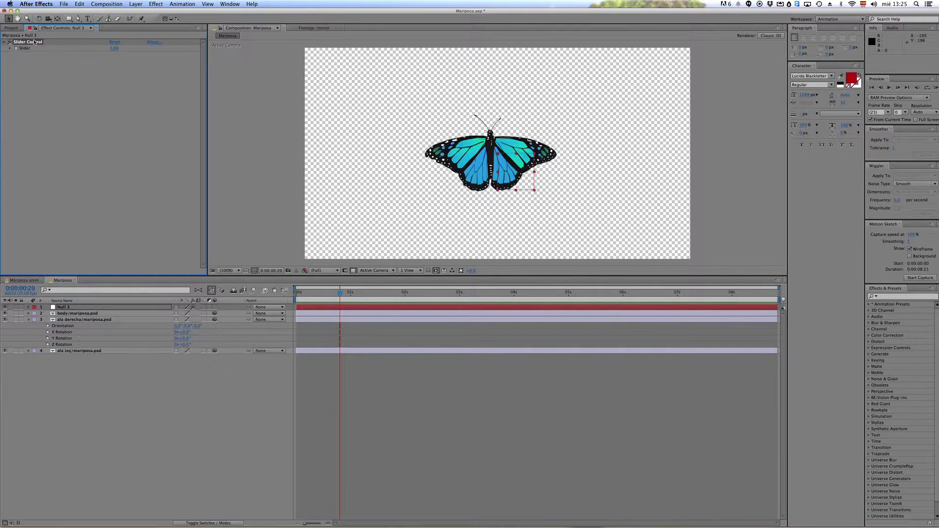
Step: Reveal the null's effect in the timeline and rename the Slider Control to ALETEO
key(e)
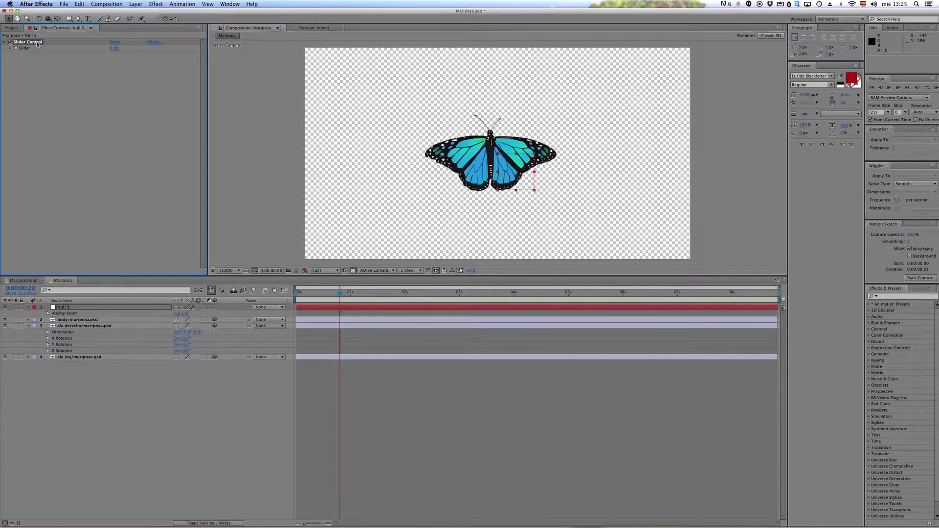
key(End)
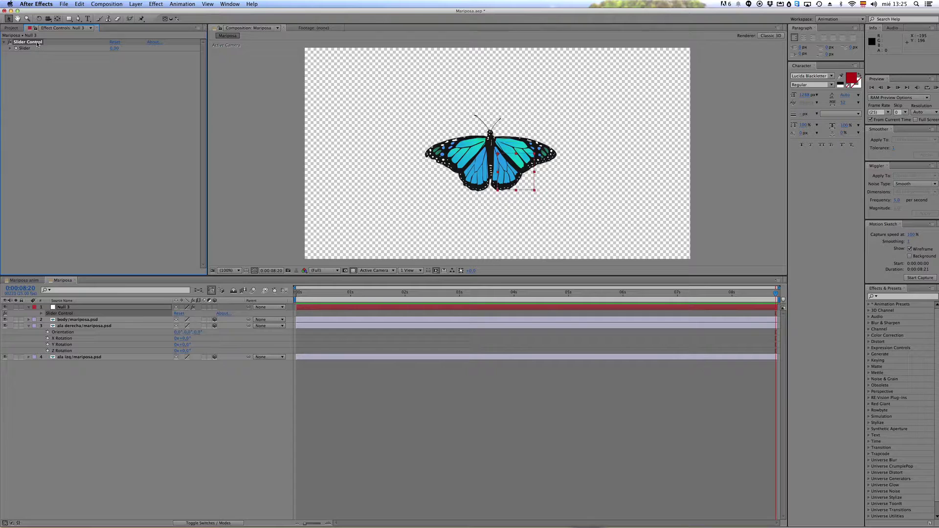
key(Return)
text(ALETER)
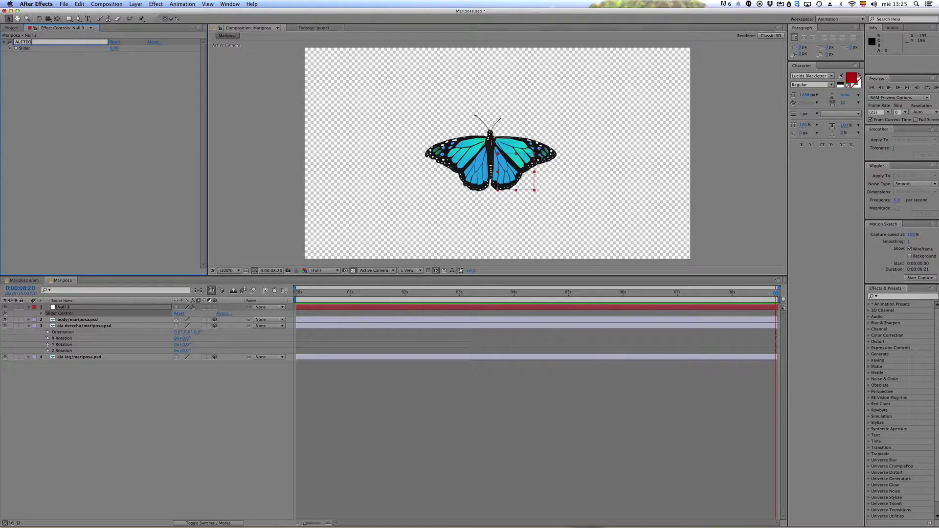
key(Return)
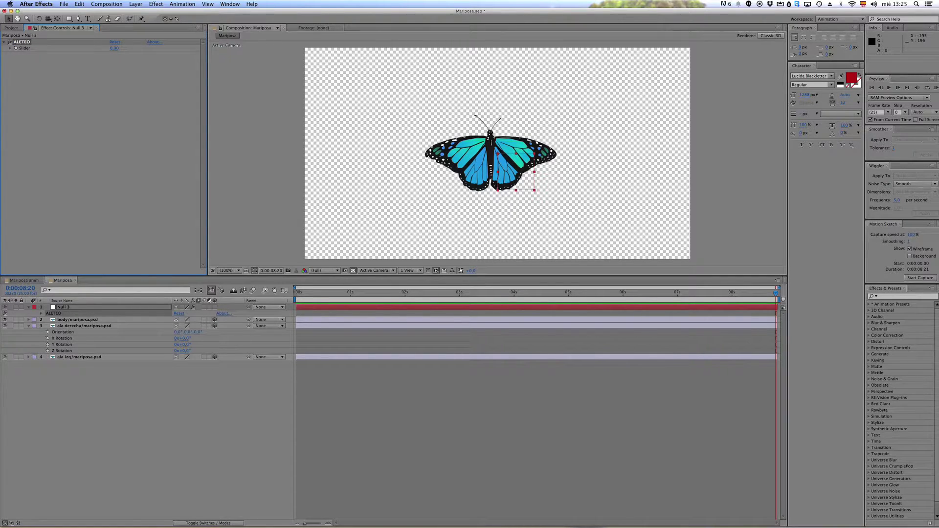
Step: Show layer names instead of source names and rename the null layer to Controlador
click(61, 309)
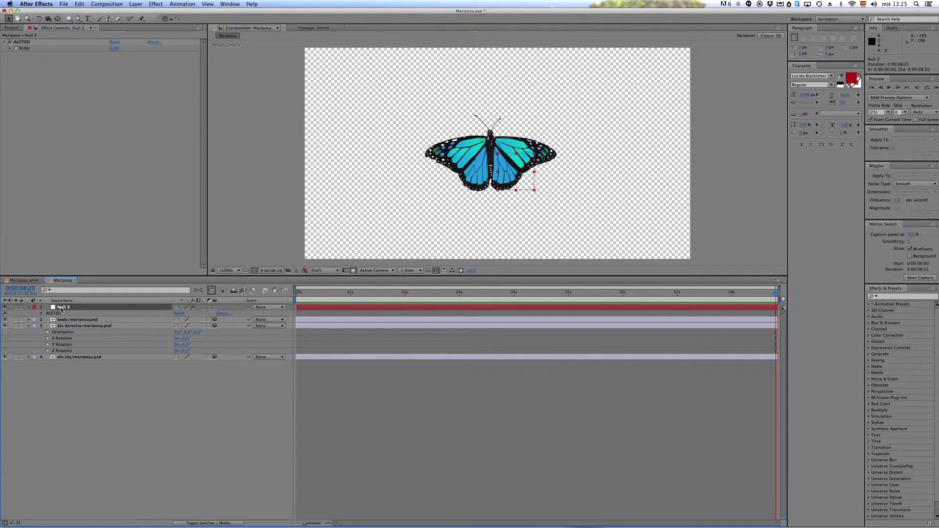
click(57, 301)
key(Return)
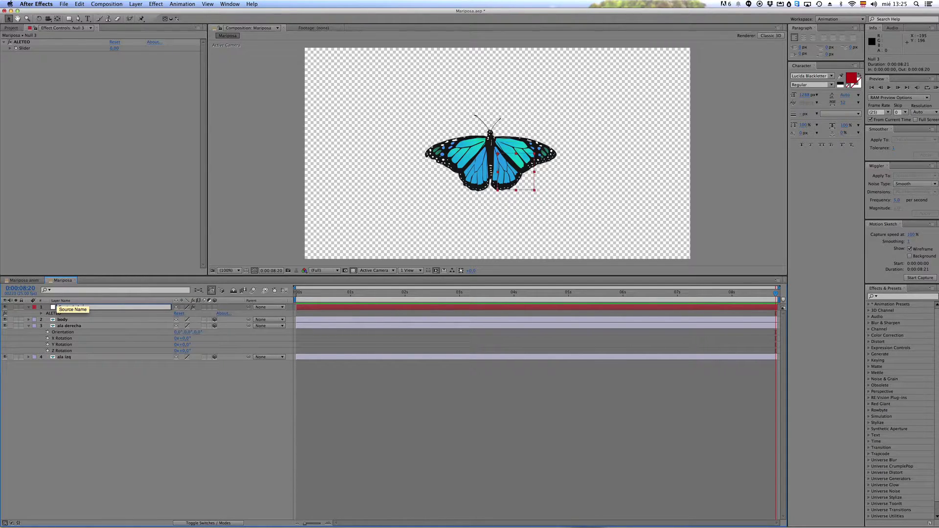
text(Controlador)
click(163, 437)
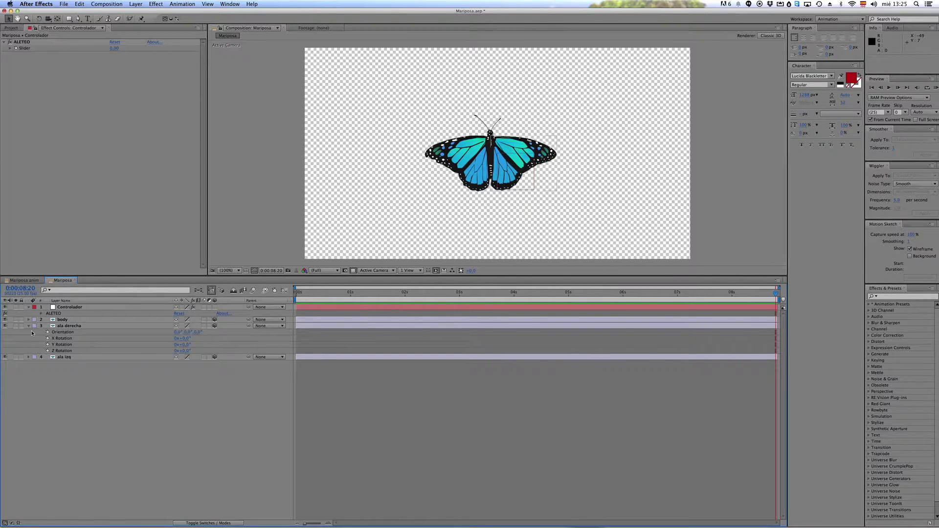
Step: Reveal the ala izq layer's rotation and link its Y Rotation by expression to Controlador's ALETEO slider
click(68, 357)
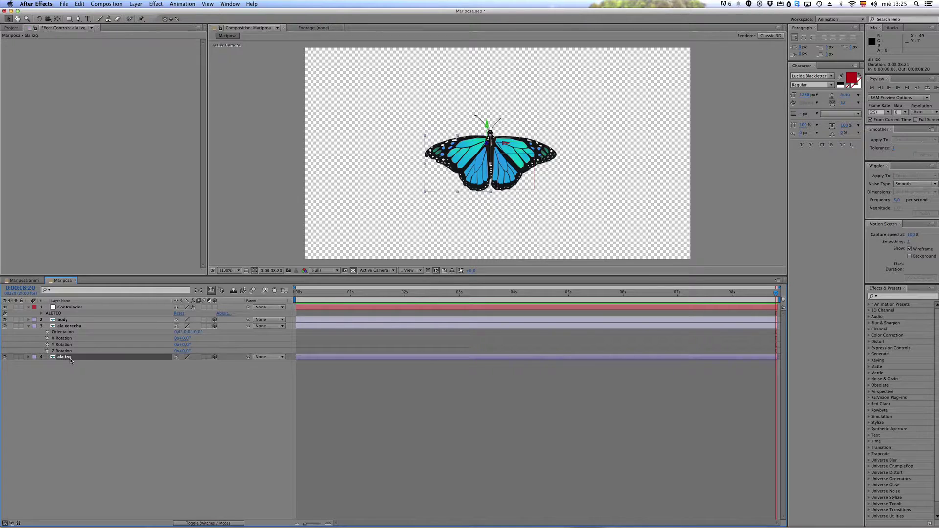
key(r)
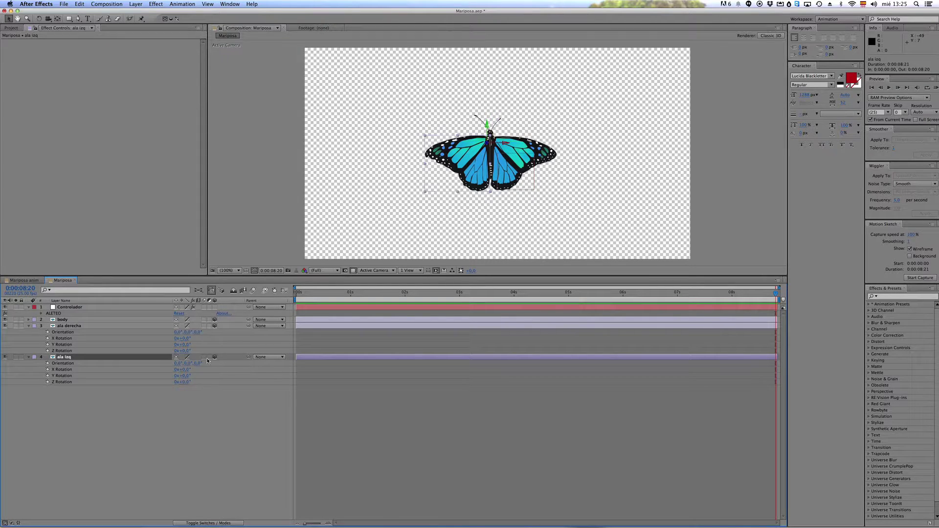
alt+click(48, 376)
drag(195, 383, 104, 88)
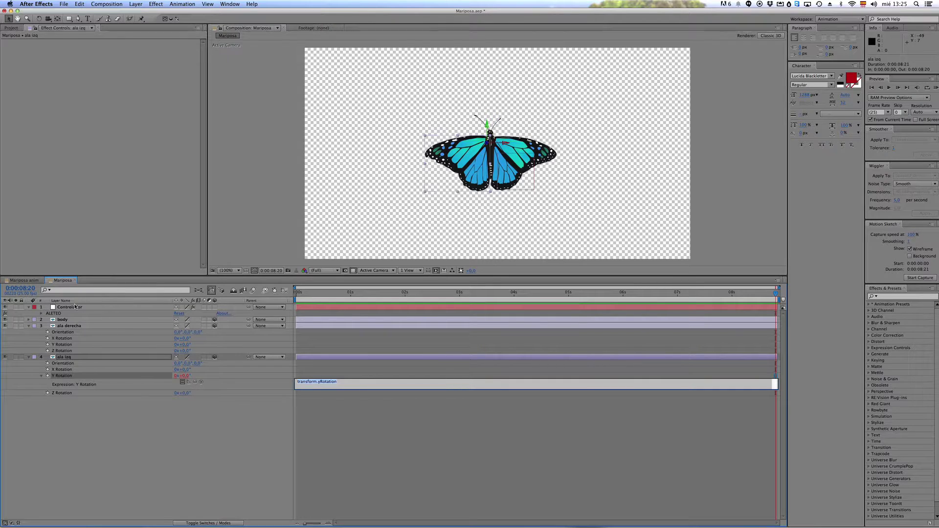
click(75, 306)
click(42, 38)
drag(195, 382, 27, 49)
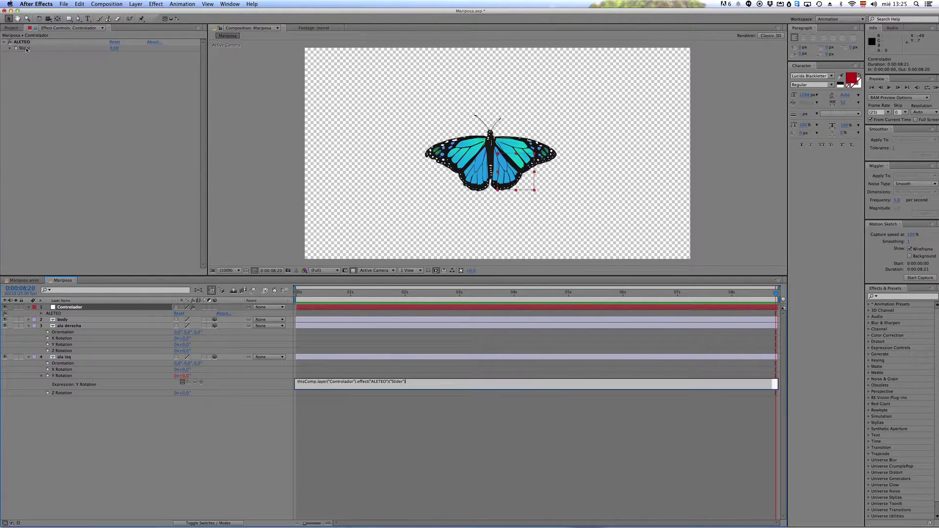
click(119, 436)
Step: Link the ala derecha layer's Y Rotation by expression to Controlador's ALETEO slider
click(69, 326)
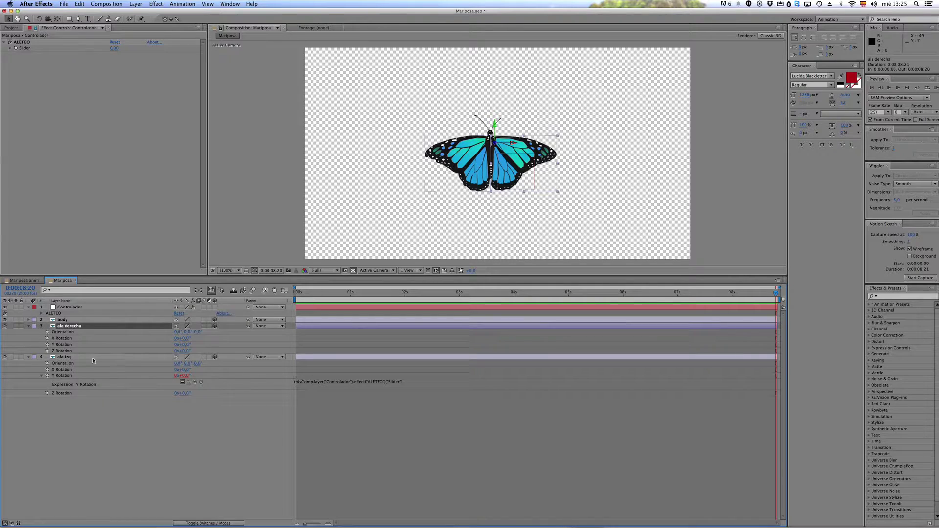
alt+click(47, 346)
drag(194, 351, 21, 50)
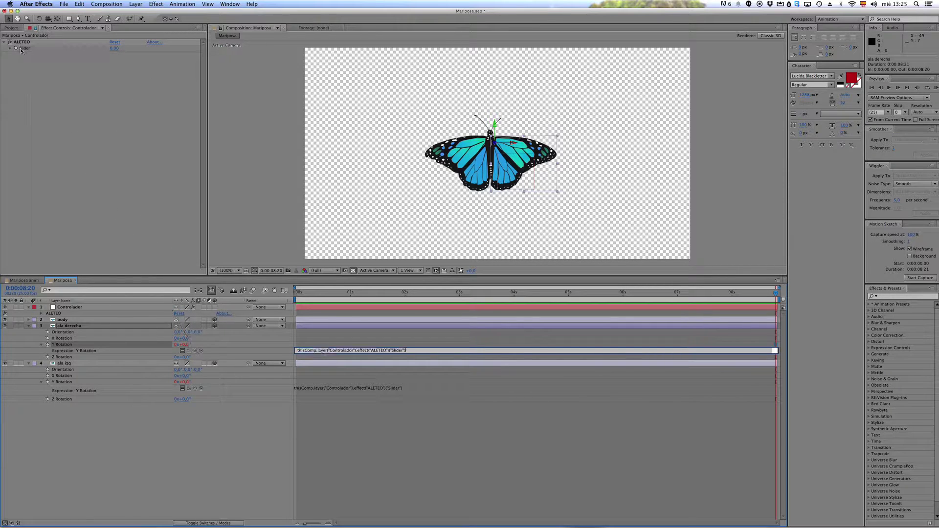
click(251, 438)
Step: Expand the ALETEO slider and try moving it to test the wing rotation
click(10, 48)
mouse_move(21, 60)
mouse_down()
mouse_move(148, 62)
mouse_move(20, 59)
mouse_move(115, 61)
mouse_move(34, 56)
mouse_up()
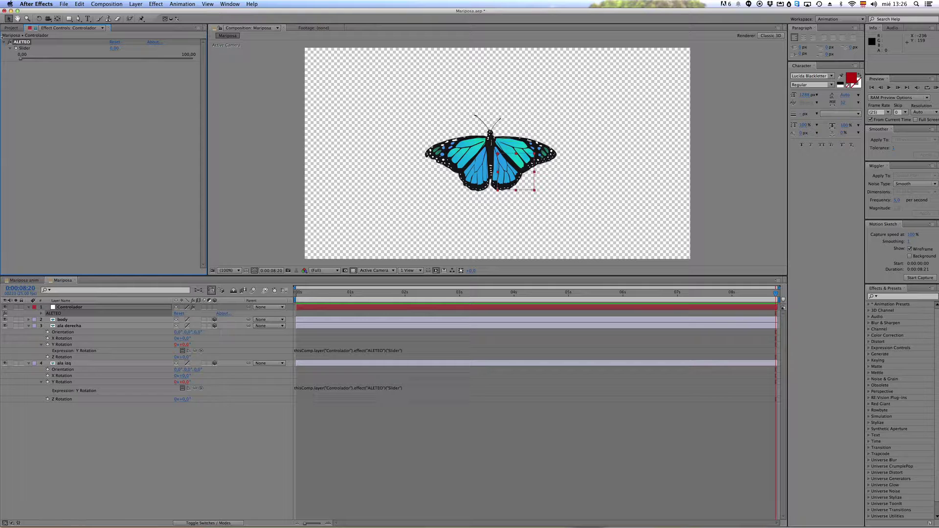
drag(20, 58, 1, 61)
Step: Set the ALETEO slider's range from -90 to 90
right_click(24, 51)
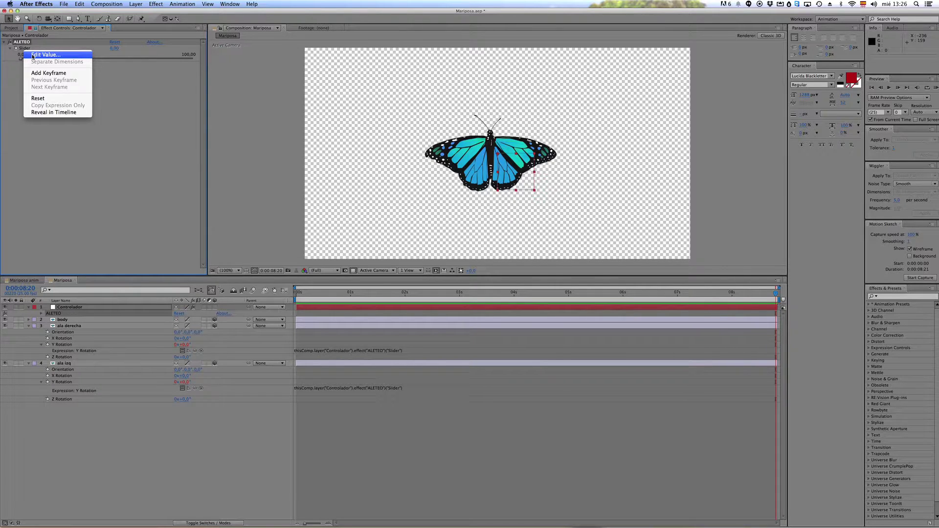
click(32, 55)
drag(27, 47, 221, 185)
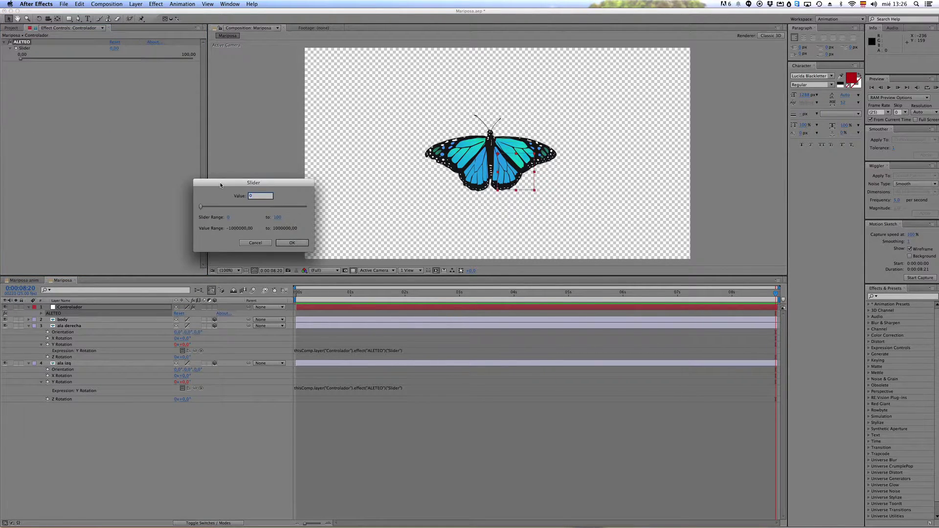
click(228, 217)
drag(231, 216, 264, 219)
text(9)
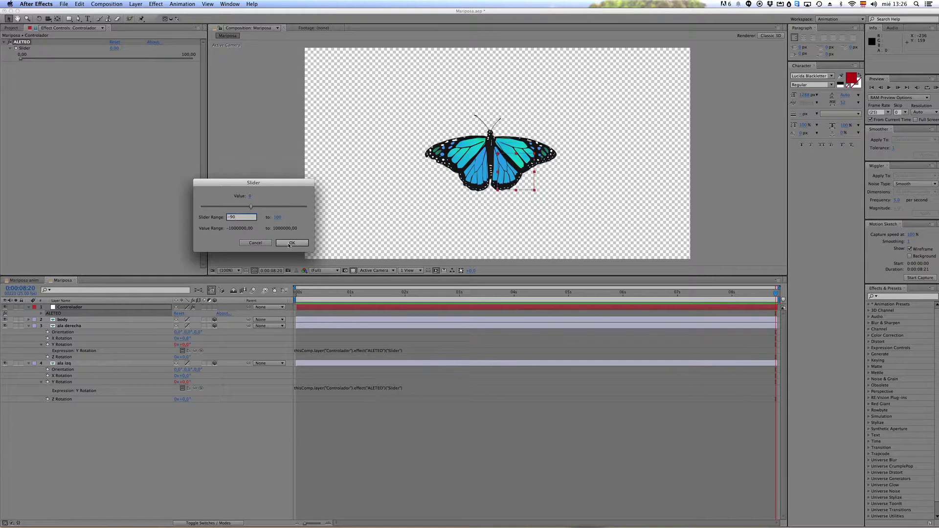
key(Tab)
text(9)
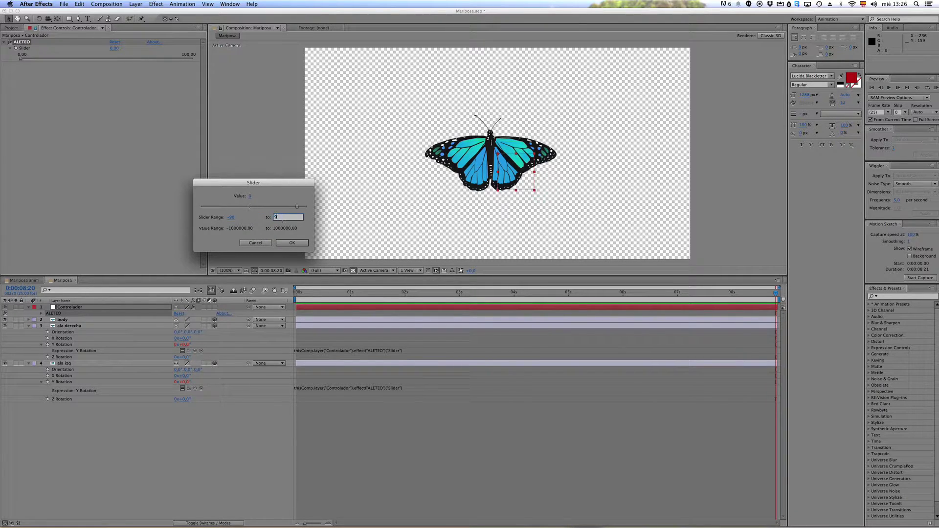
text(0)
click(292, 242)
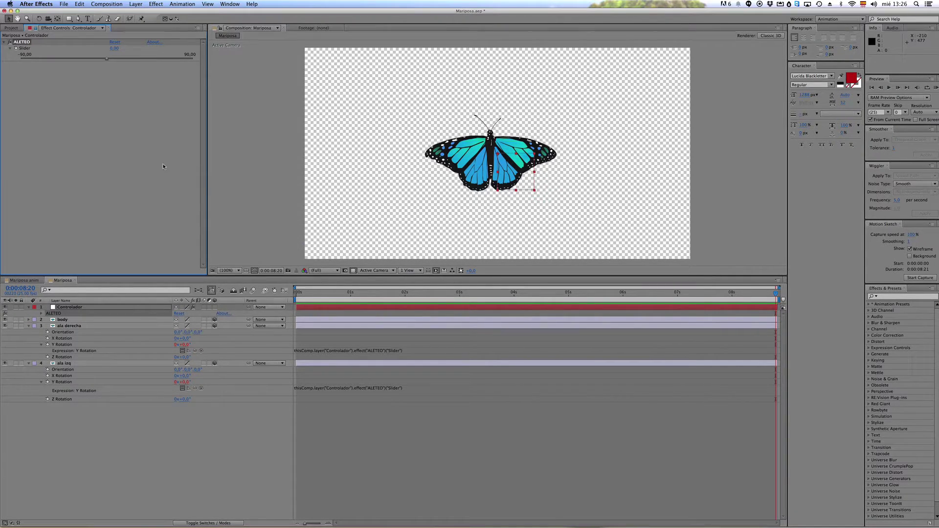
Step: Multiply the ala derecha Y Rotation expression by -1 and test both wings with the ALETEO slider, leaving it at about -13
mouse_move(106, 59)
mouse_down()
mouse_move(49, 58)
mouse_move(173, 59)
mouse_move(41, 58)
mouse_move(162, 65)
mouse_move(112, 60)
mouse_up()
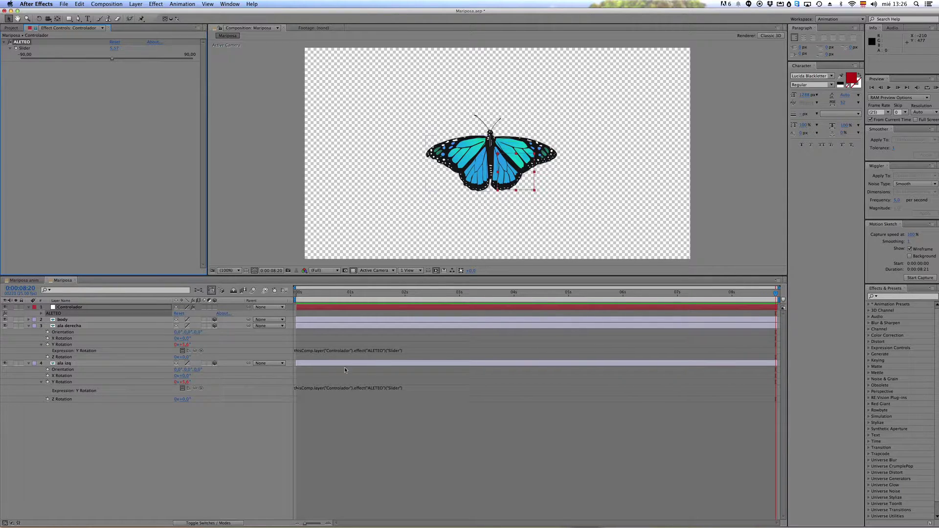
click(409, 351)
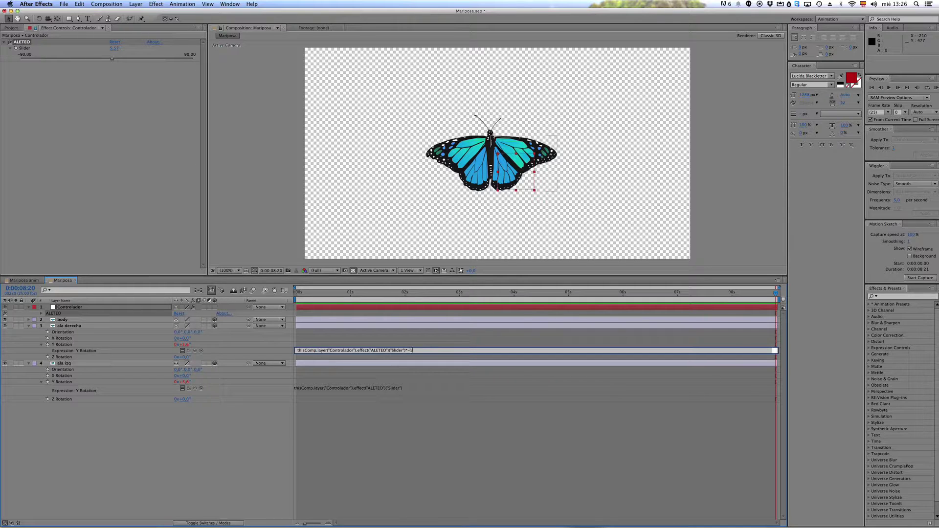
click(418, 406)
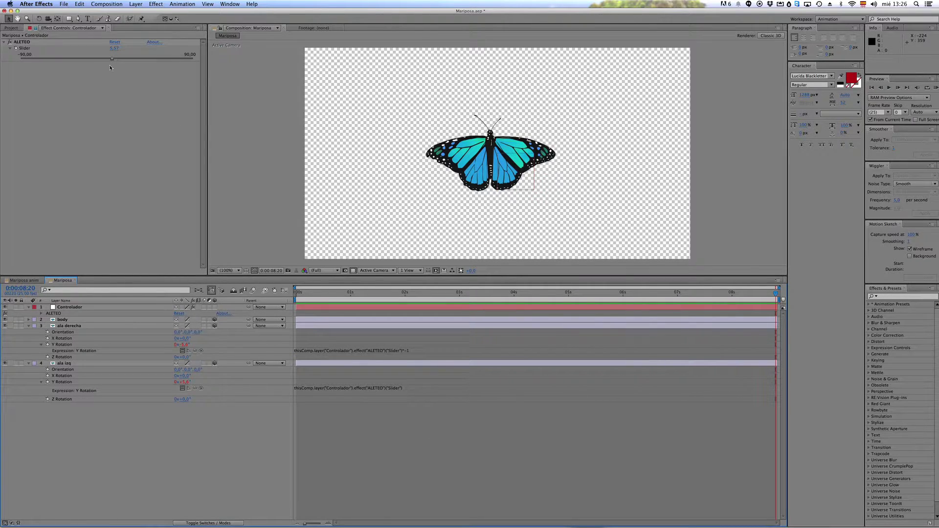
mouse_move(112, 59)
mouse_down()
mouse_move(42, 59)
mouse_move(193, 55)
mouse_move(22, 59)
mouse_move(195, 62)
mouse_move(12, 66)
mouse_move(143, 65)
mouse_move(94, 64)
mouse_up()
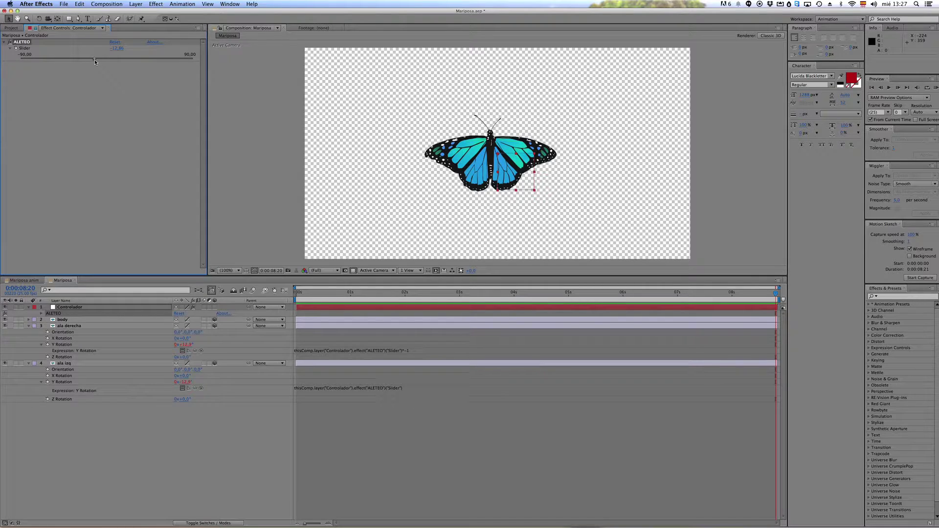
Step: Enable an expression on Controlador's ALETEO slider and enlarge its expression field
alt+click(16, 49)
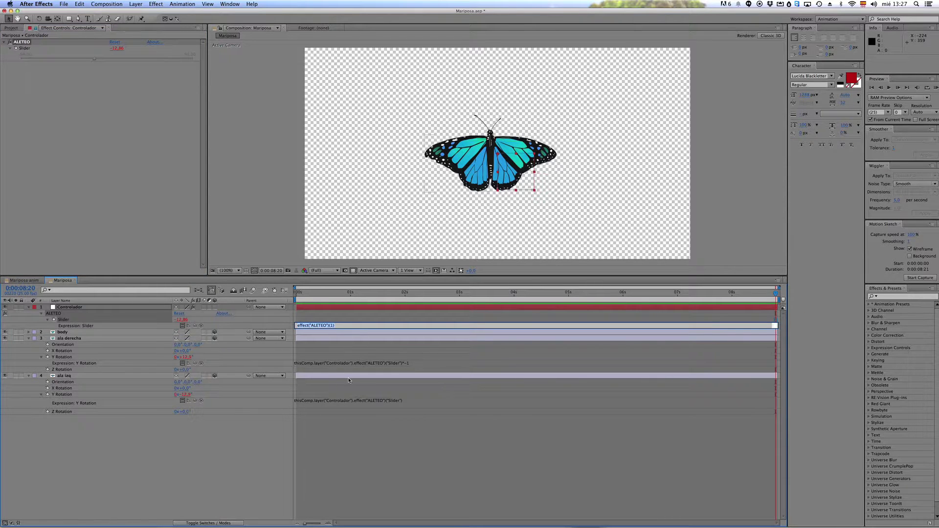
drag(333, 328, 333, 363)
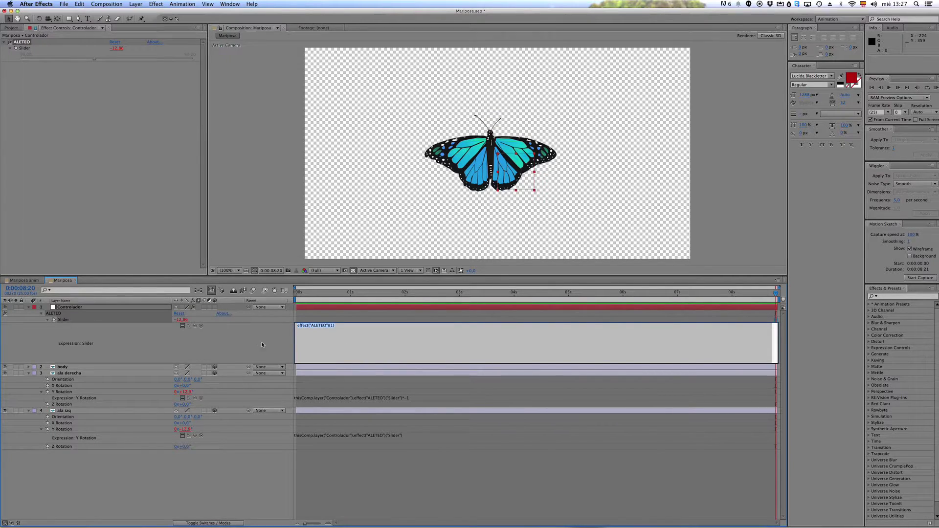
Step: Switch to Safari to compare the sine and cosine graphs, and look through the JavaScript Math functions available for expressions
drag(938, 14, 427, 160)
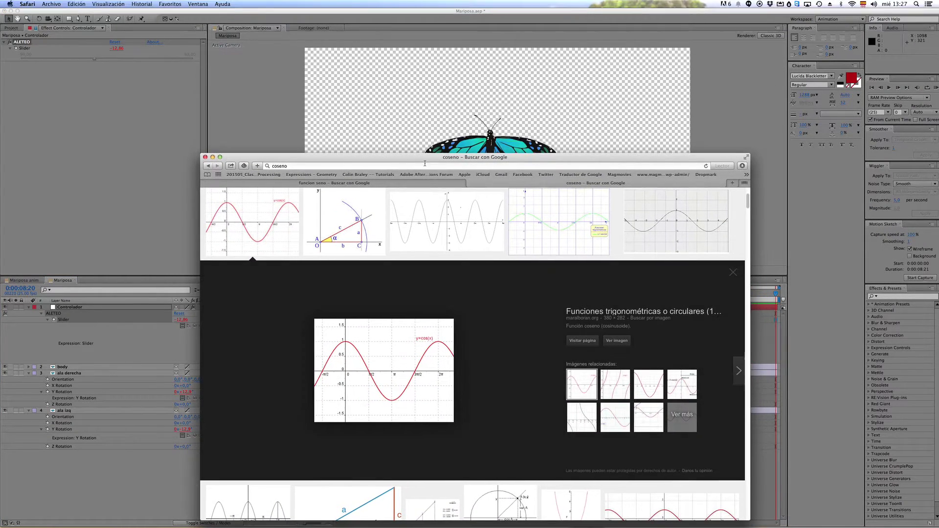
click(418, 183)
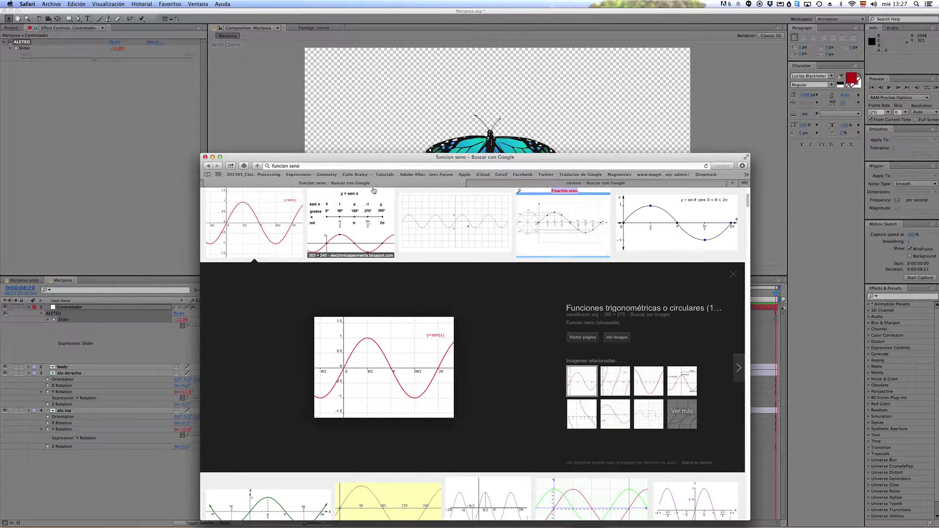
drag(327, 157, 546, 140)
click(202, 355)
click(200, 326)
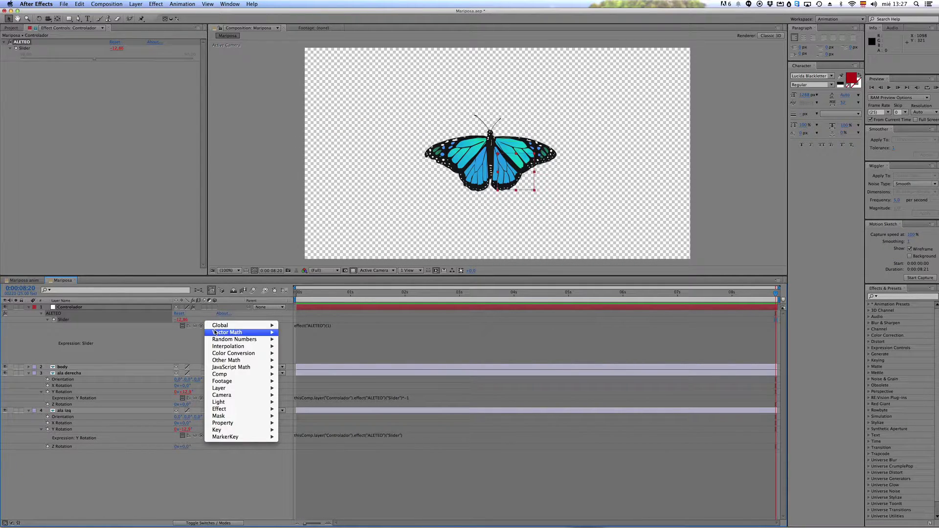
mouse_move(227, 368)
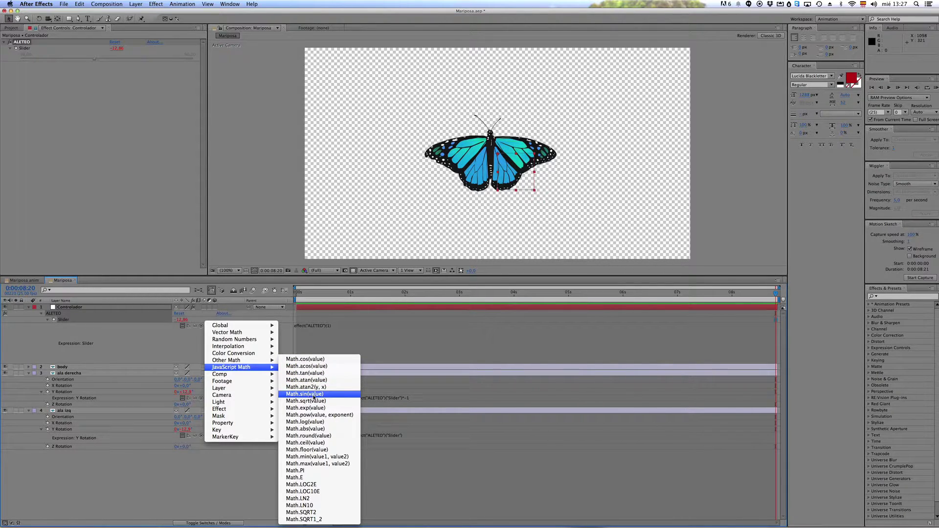
click(349, 341)
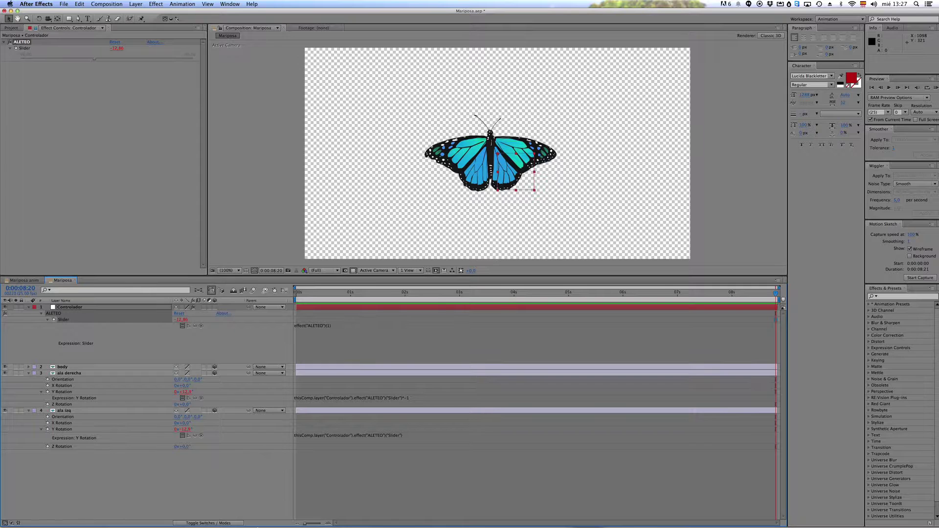
mouse_move(254, 527)
click(87, 508)
drag(631, 141, 394, 88)
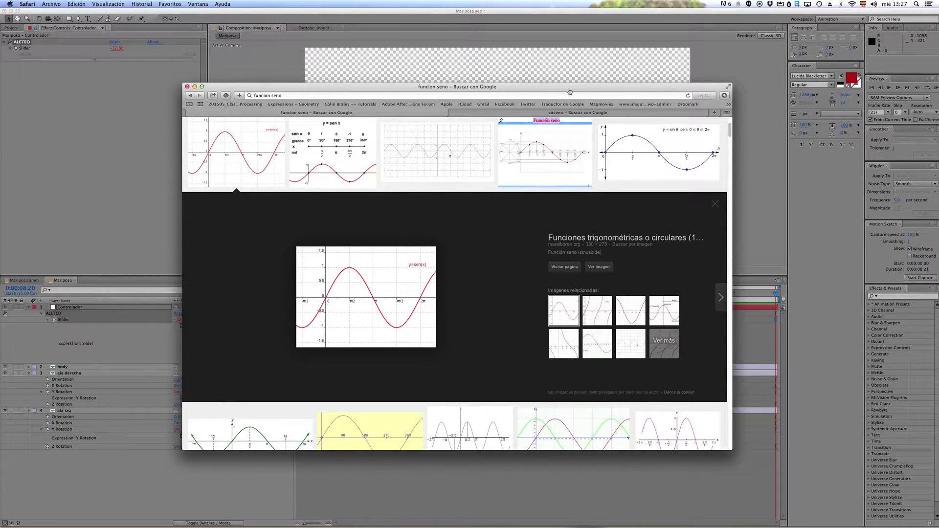
click(568, 113)
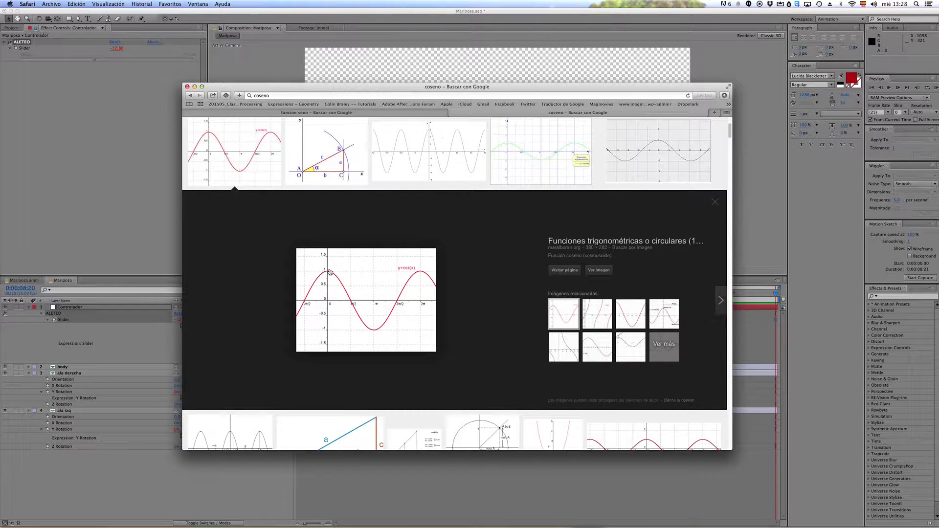
drag(314, 88, 938, 88)
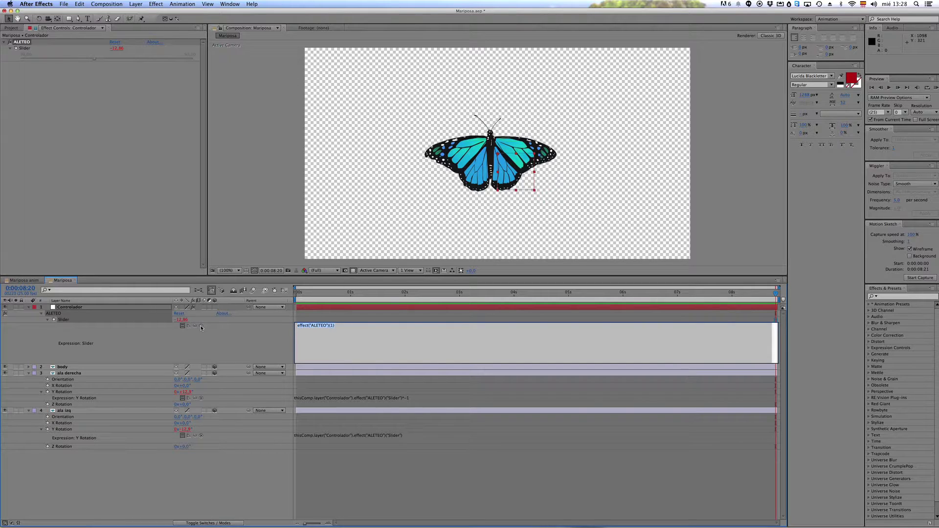
Step: Replace the ALETEO slider's expression with the JavaScript Math sine function, using time as its argument: Math.sin(time)
click(201, 326)
mouse_move(241, 367)
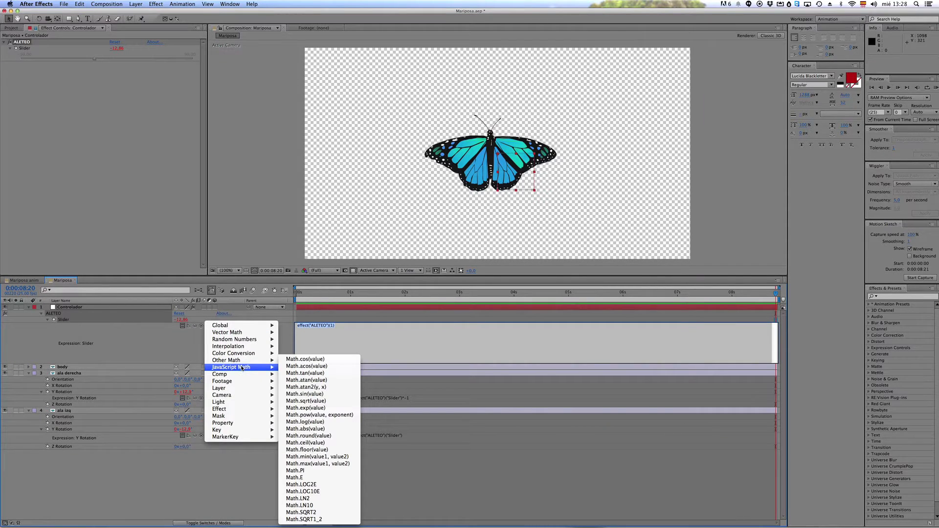
click(299, 395)
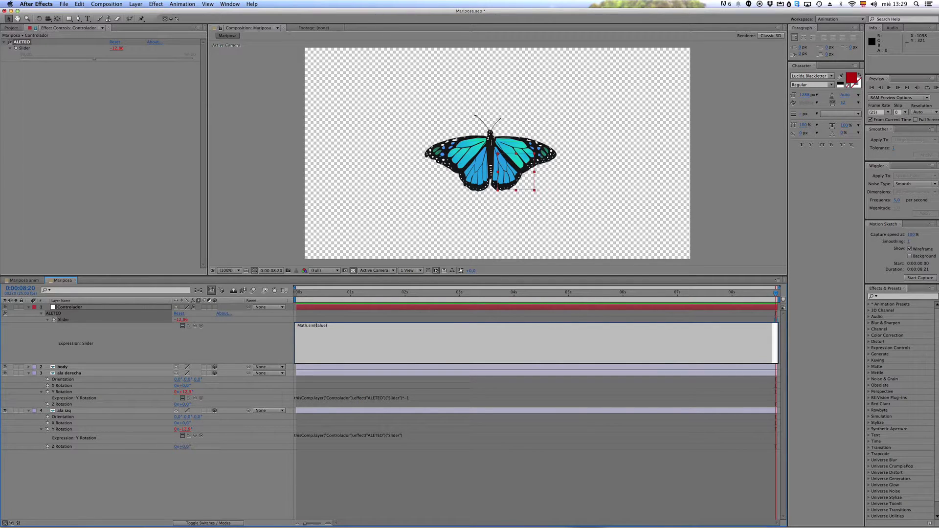
drag(315, 325, 327, 325)
text(tim)
click(266, 333)
Step: Preview the animation and scrub through the timeline to check how Math.sin(time) moves the wings
key(space)
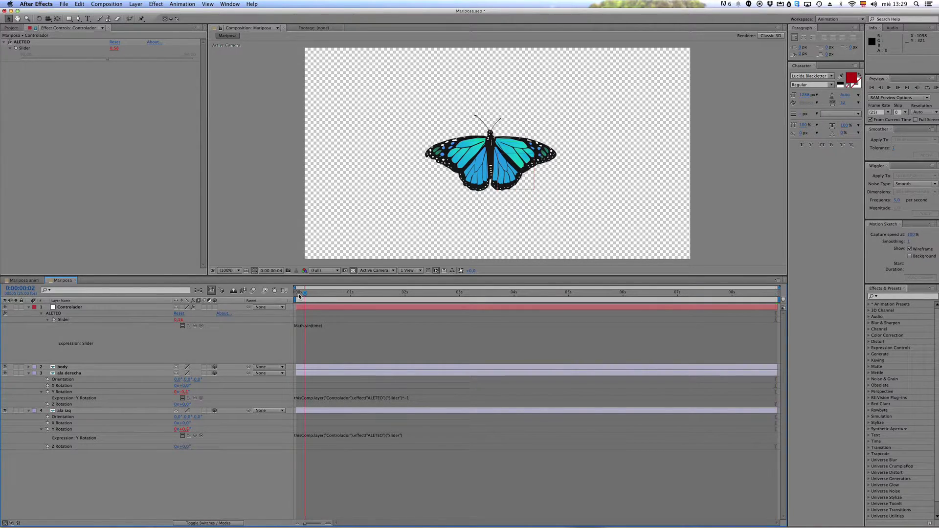
drag(397, 295, 612, 299)
drag(546, 297, 438, 308)
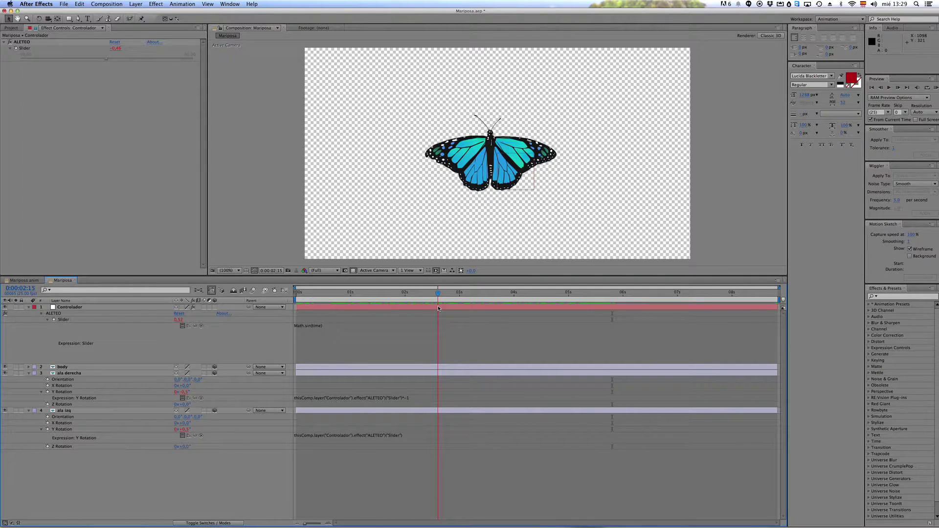
Step: Multiply the ALETEO slider's sine expression by 70 to widen the wing movement
click(339, 331)
click(329, 326)
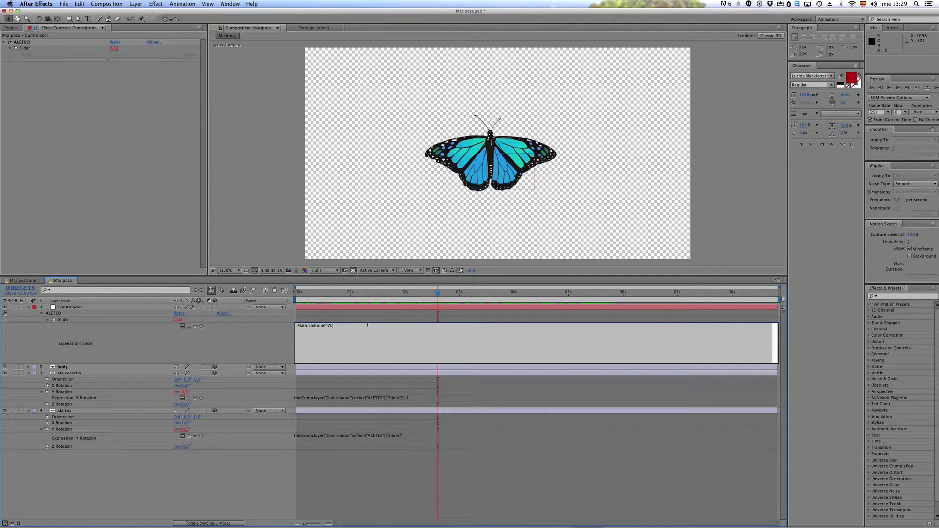
text(*70)
click(410, 318)
Step: Scrub the timeline and play a preview to examine the range and speed of the wing flapping
drag(402, 292, 330, 445)
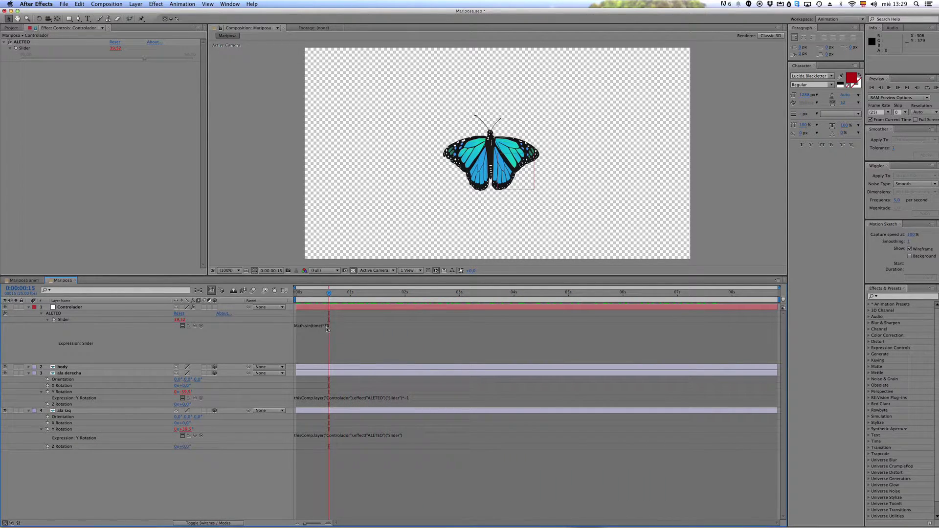
drag(329, 295, 300, 296)
key(space)
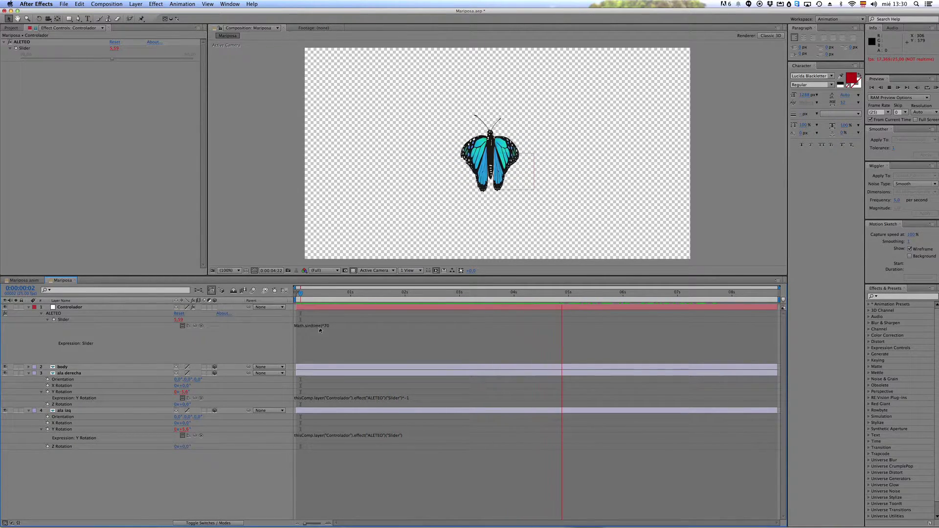
key(space)
drag(329, 295, 512, 296)
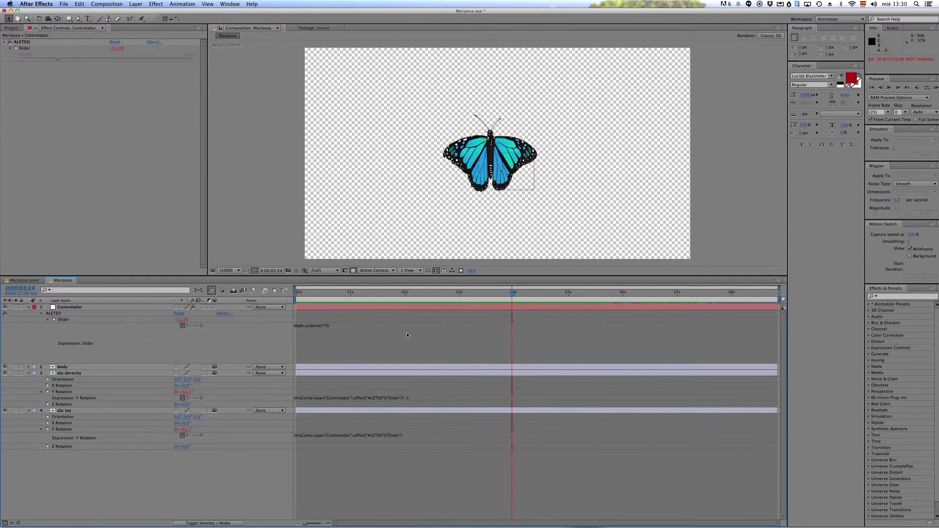
Step: Multiply time by 50 inside the ALETEO sine expression and scrub the timeline to check the flapping speed
click(321, 327)
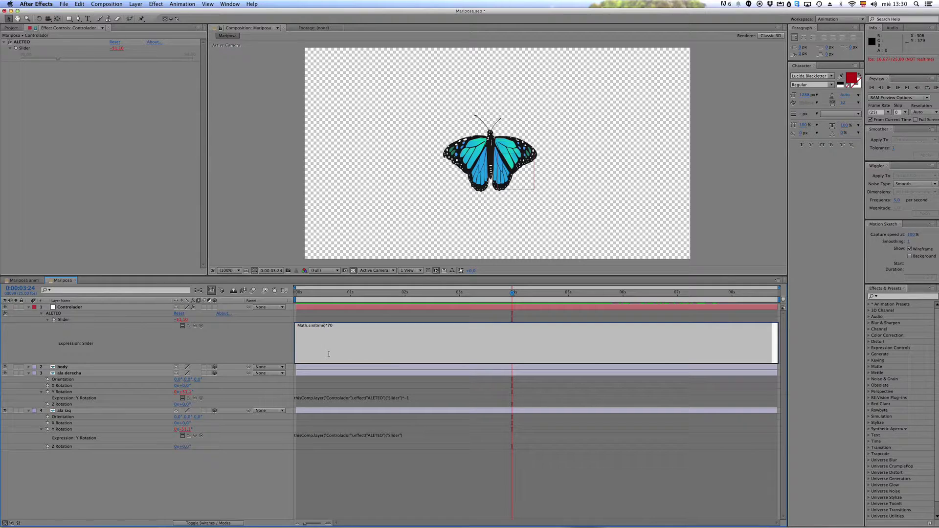
text(*50)
key(KP_Enter)
drag(335, 292, 312, 294)
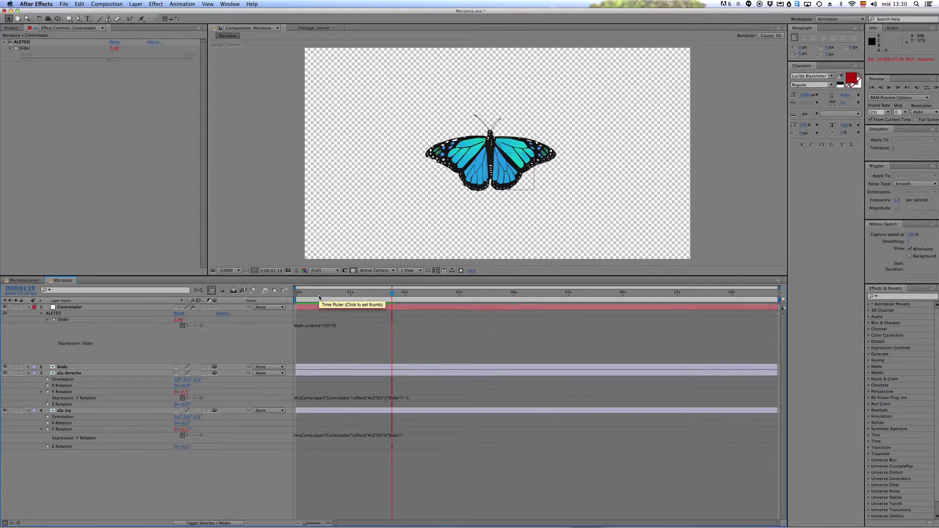
click(348, 292)
drag(375, 298, 382, 298)
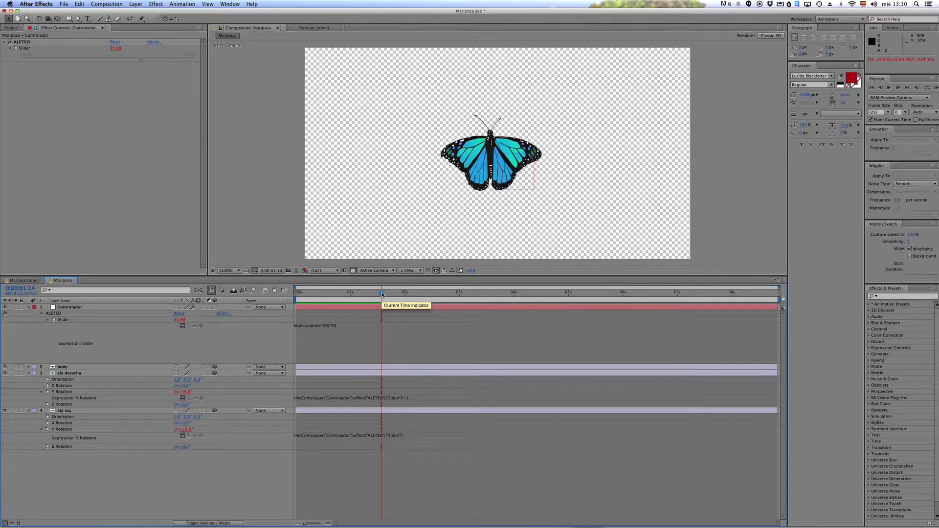
Step: Add a second Slider Control effect to the Controlador layer and rename it Velocidad
click(89, 197)
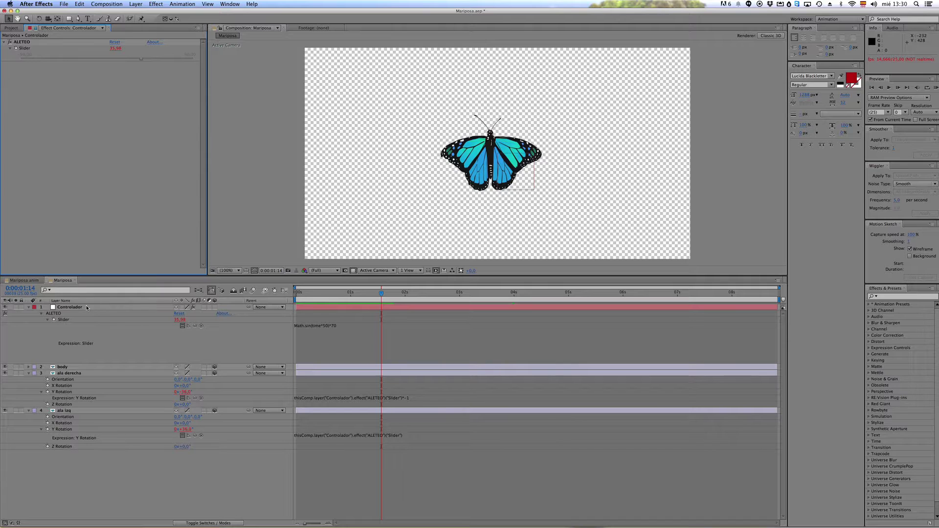
click(74, 307)
click(109, 4)
click(109, 3)
click(156, 4)
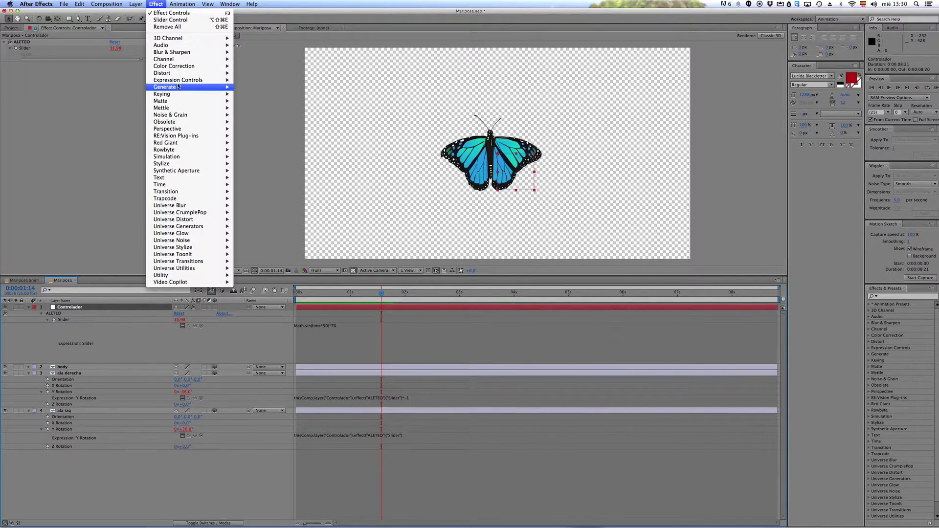
mouse_move(196, 80)
click(267, 125)
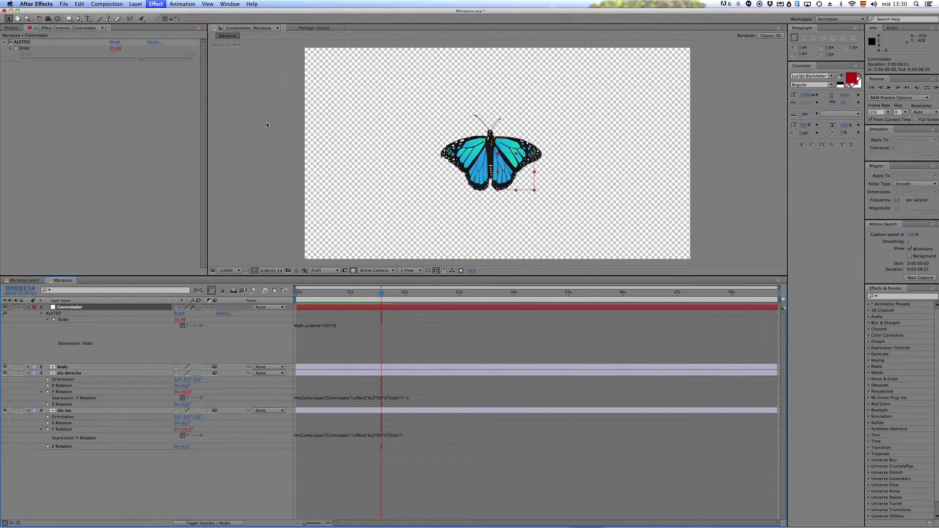
key(Return)
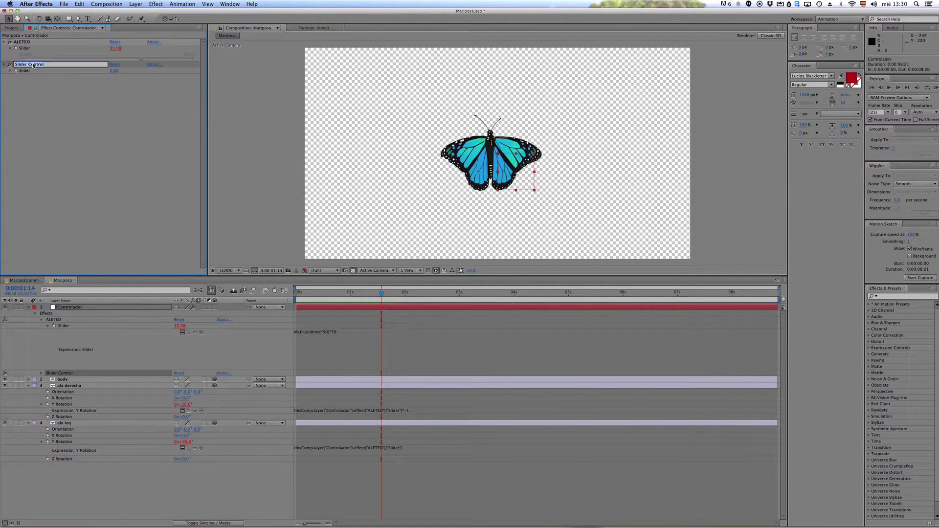
text(Velocidad)
click(59, 121)
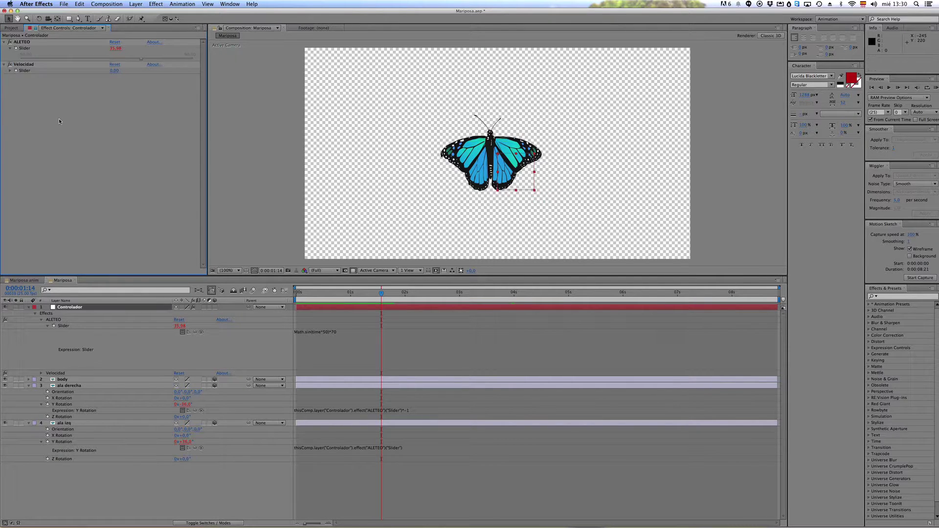
Step: Replace the 50 multiplier in the ALETEO expression with a link to the Velocidad slider
click(329, 333)
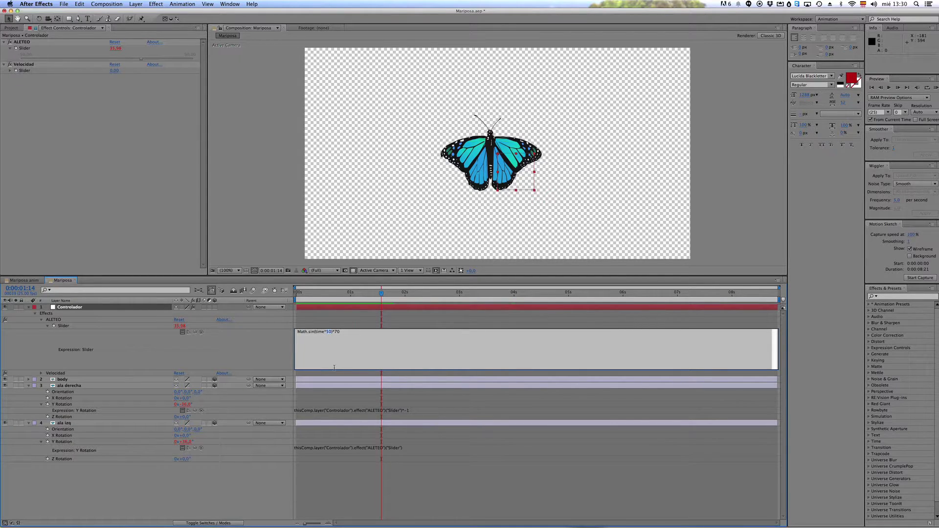
drag(195, 332, 35, 72)
click(198, 352)
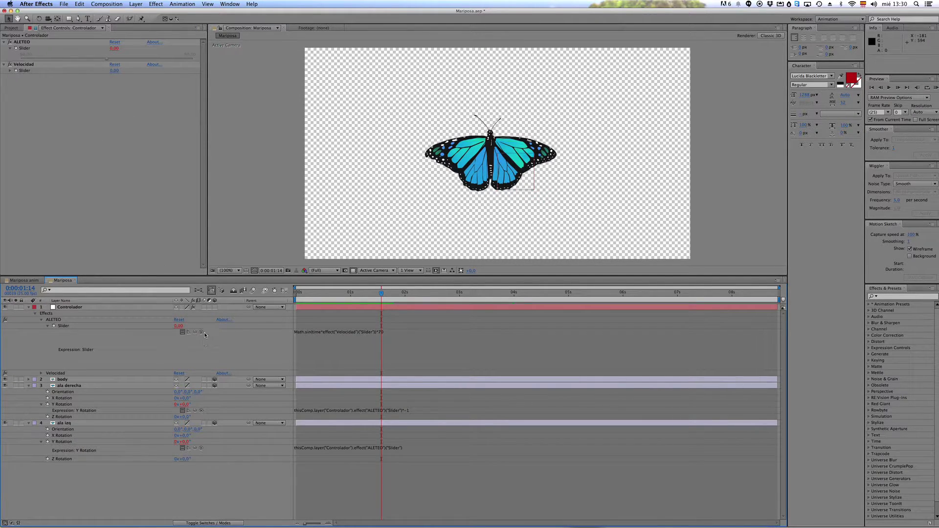
Step: Expand the Velocidad slider, preview the flapping with it at about 34, and lower it to about 27
click(10, 71)
mouse_move(326, 292)
mouse_down()
mouse_move(296, 292)
mouse_move(476, 292)
mouse_move(320, 292)
mouse_up()
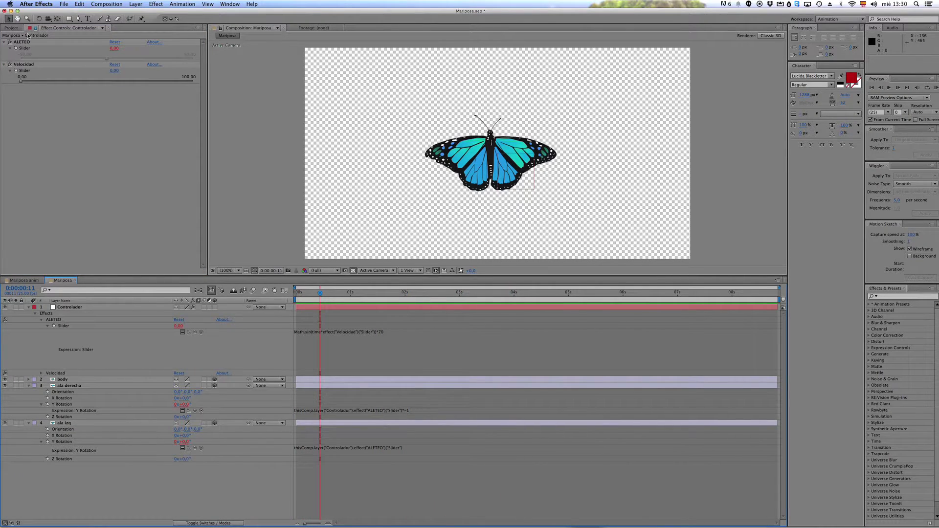
drag(21, 80, 79, 86)
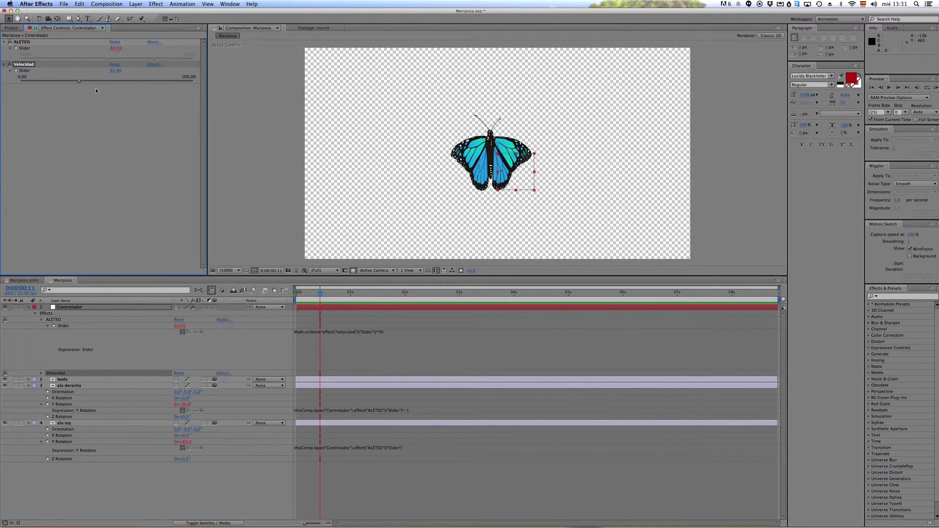
click(297, 293)
key(space)
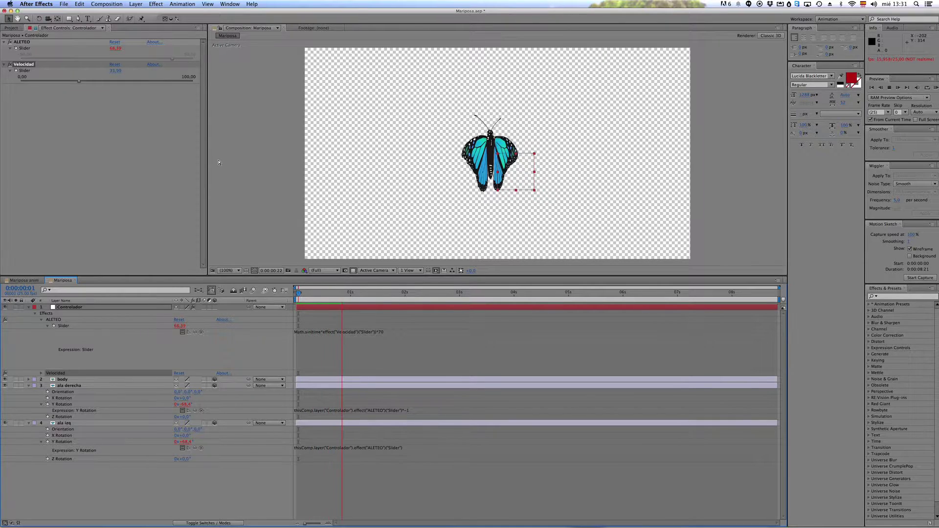
drag(79, 81, 68, 84)
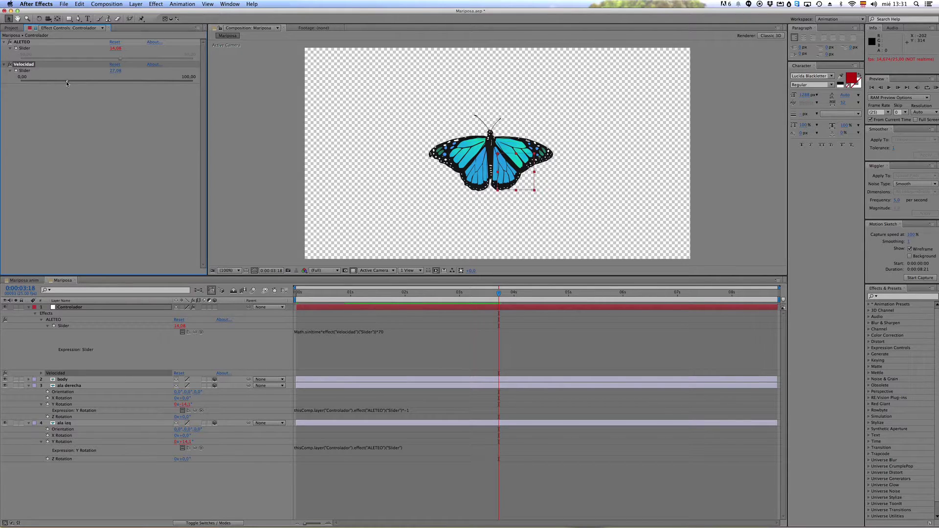
Step: Create a new composition named Mariposa en movimiento from the project
click(11, 28)
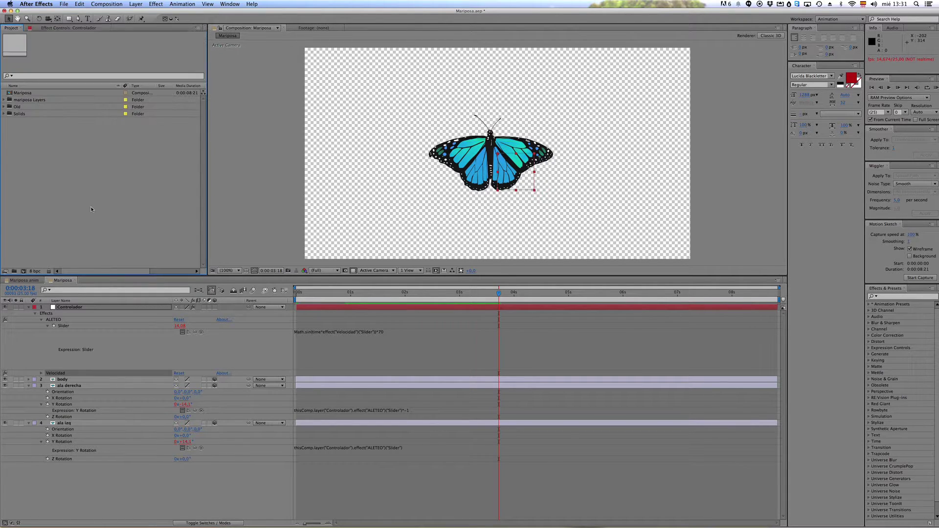
key(super+k)
text(Marip)
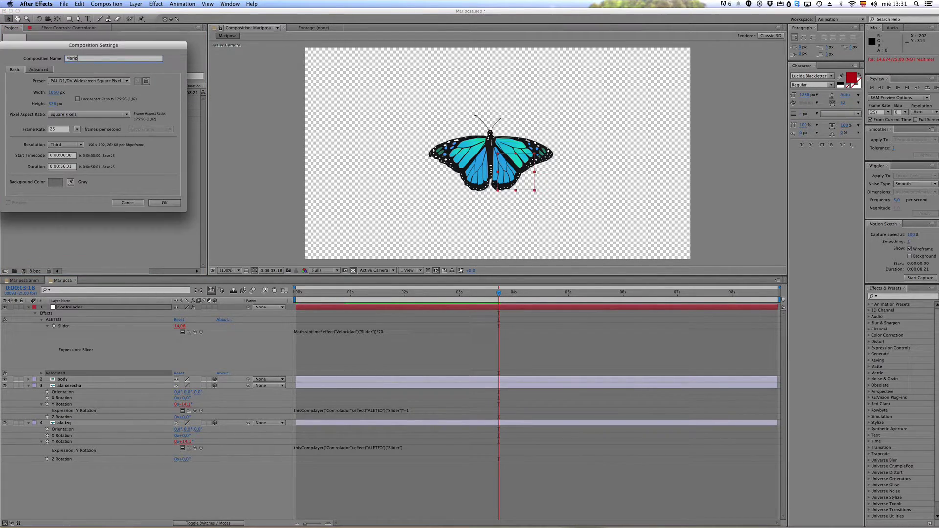
text(osa movimientop)
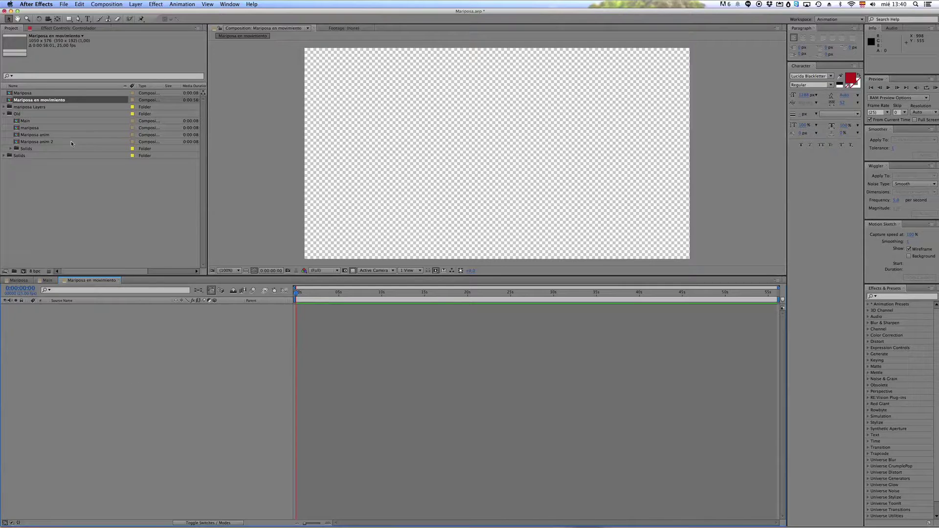
Step: Collapse the Old folder and add the Mariposa composition as a layer in Mariposa en movimiento
click(4, 113)
click(11, 93)
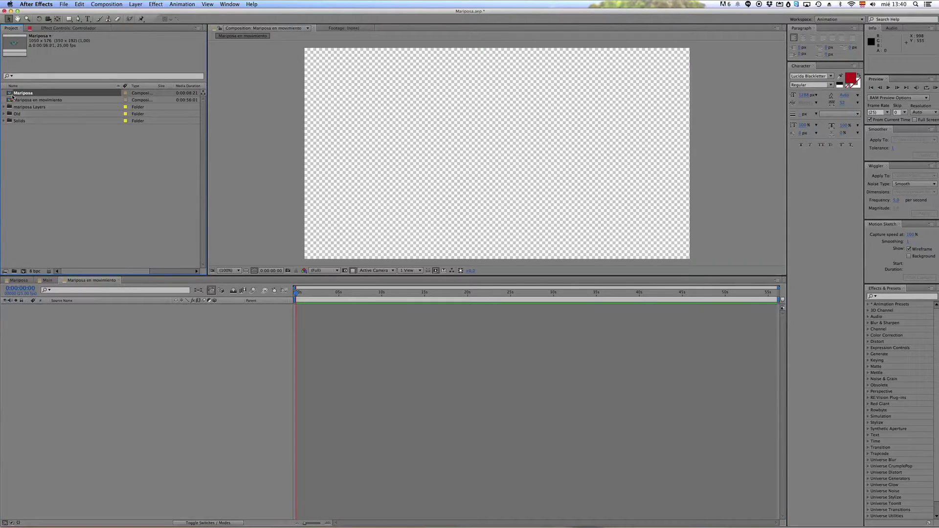
drag(11, 93, 100, 356)
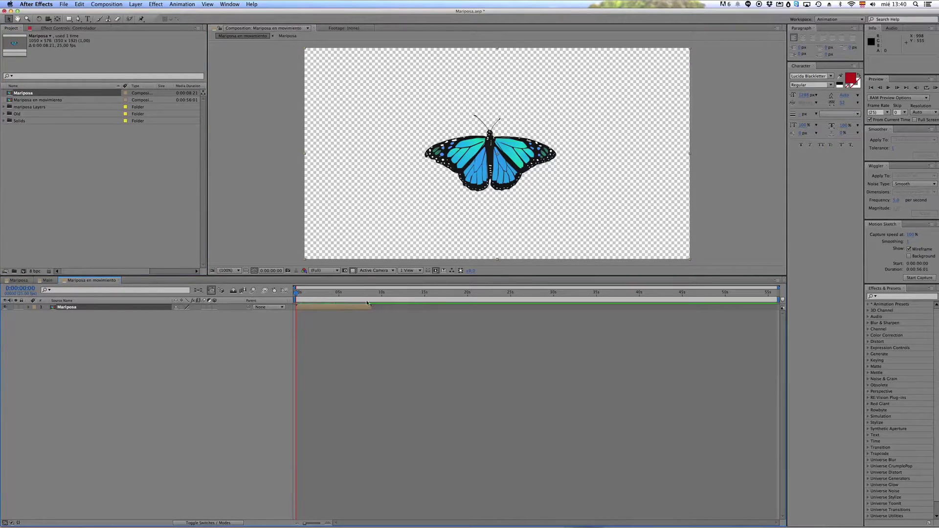
Step: End the work area at 0:00:08:18, near the end of the Mariposa layer, and trim the composition to it
drag(367, 296, 371, 295)
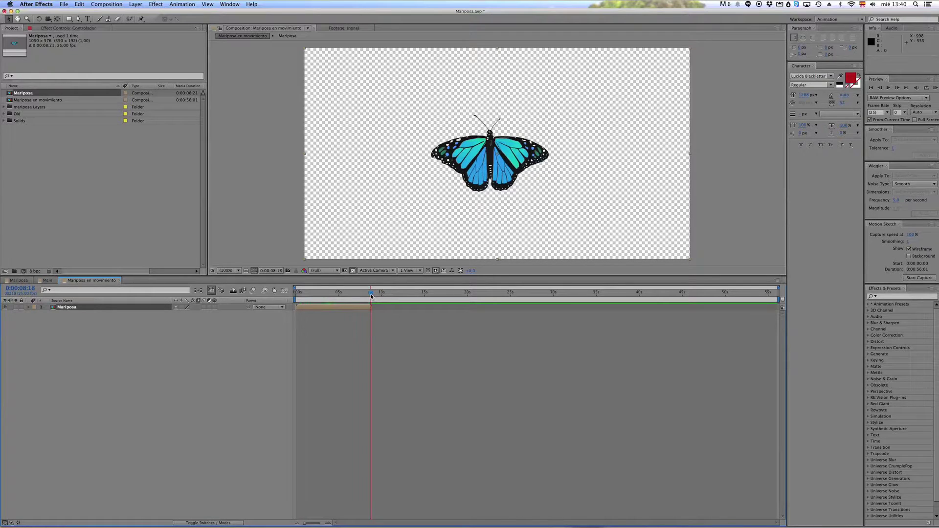
key(n)
right_click(371, 296)
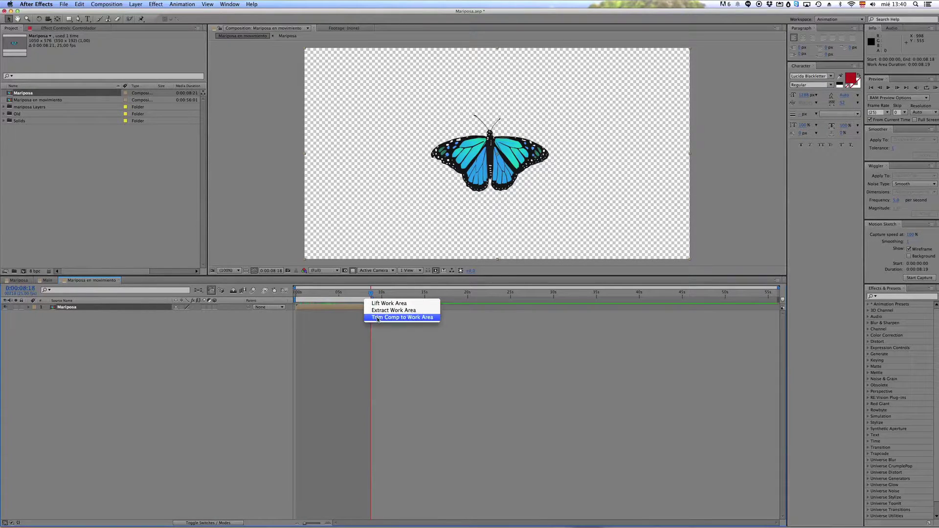
click(379, 318)
Step: Make the Mariposa layer 3D and collapse its transformations, with the current time at 0:00:04:07
drag(336, 296, 531, 296)
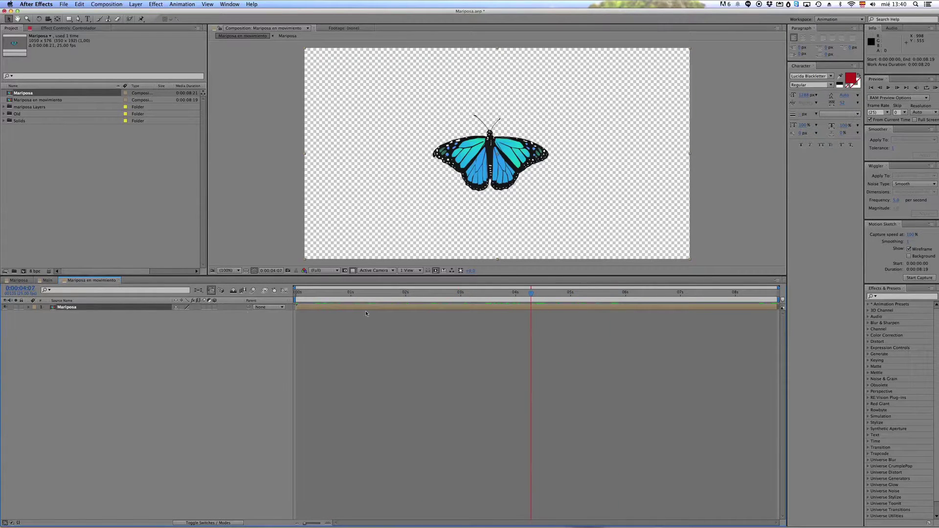
click(215, 307)
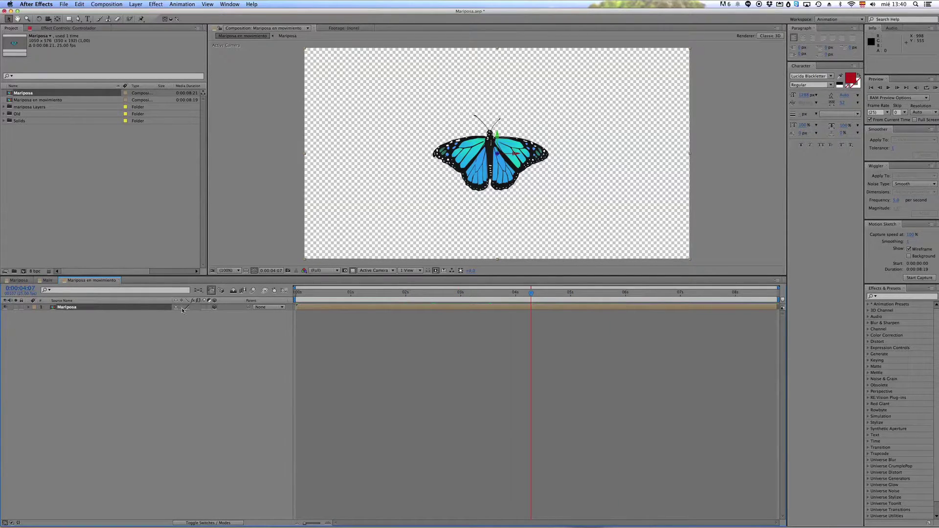
click(184, 307)
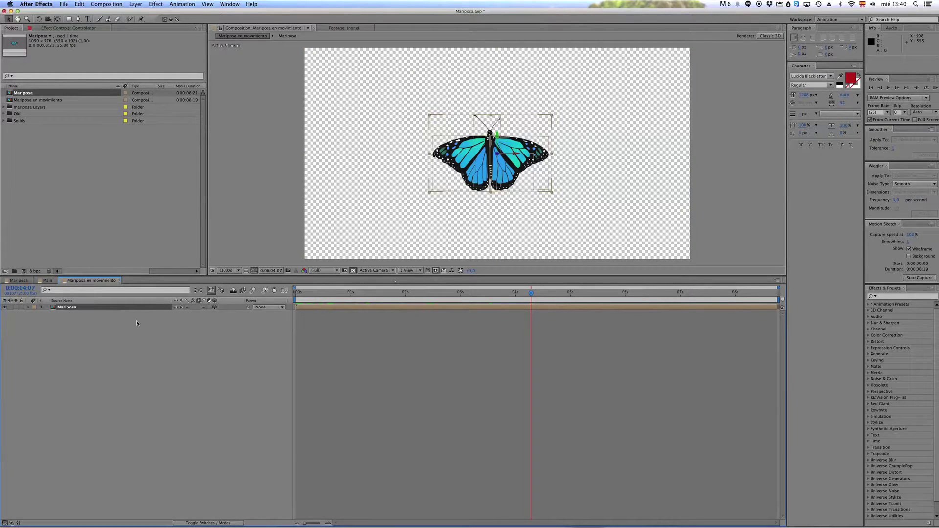
Step: Try turning the Mariposa layer around its Y axis and undo the rotation
key(r)
drag(183, 326, 222, 335)
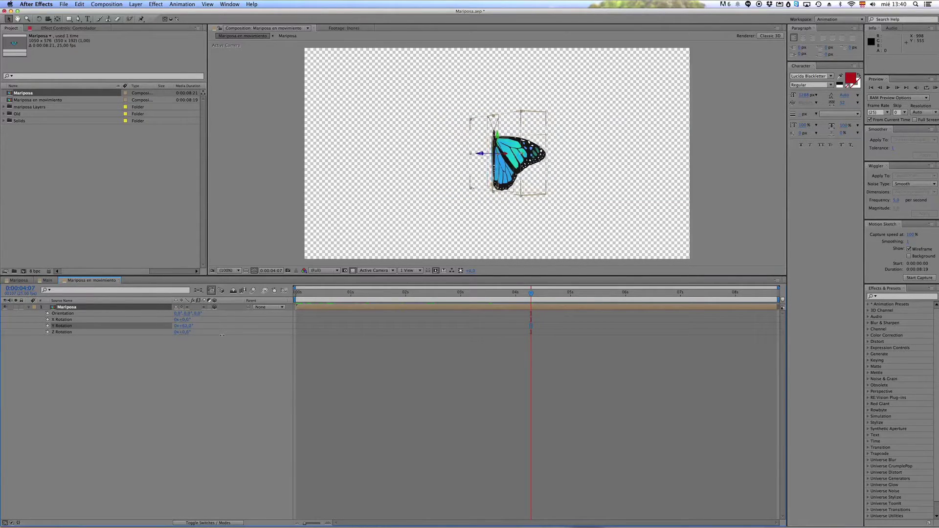
key(super+z)
key(super+z)
click(142, 416)
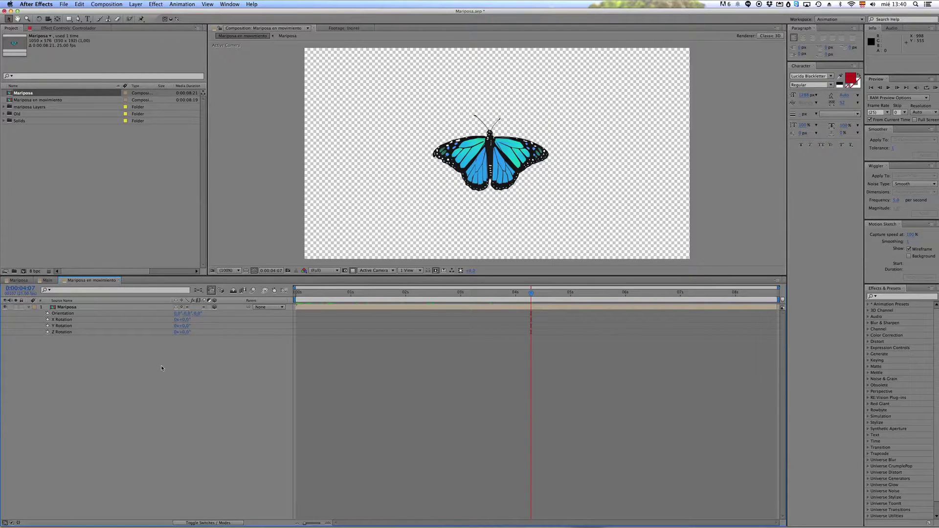
Step: Scale the Mariposa layer down to about 36%
key(super+a)
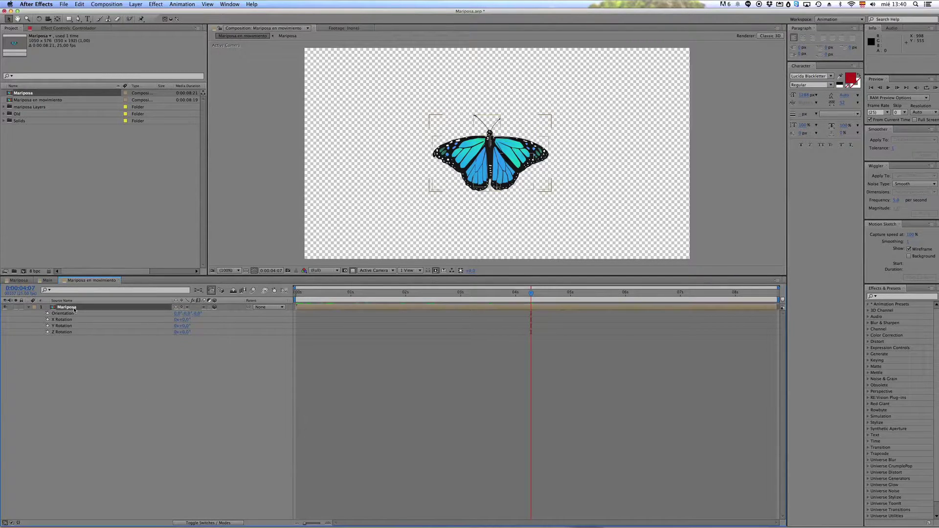
key(s)
drag(186, 314, 159, 315)
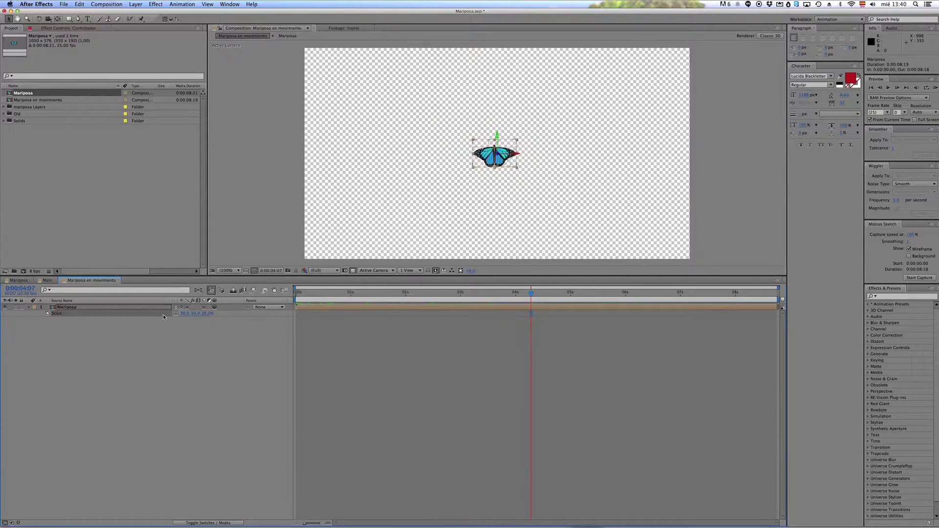
Step: Add a null object to the composition and make it a 3D layer
click(180, 353)
right_click(181, 353)
mouse_move(193, 362)
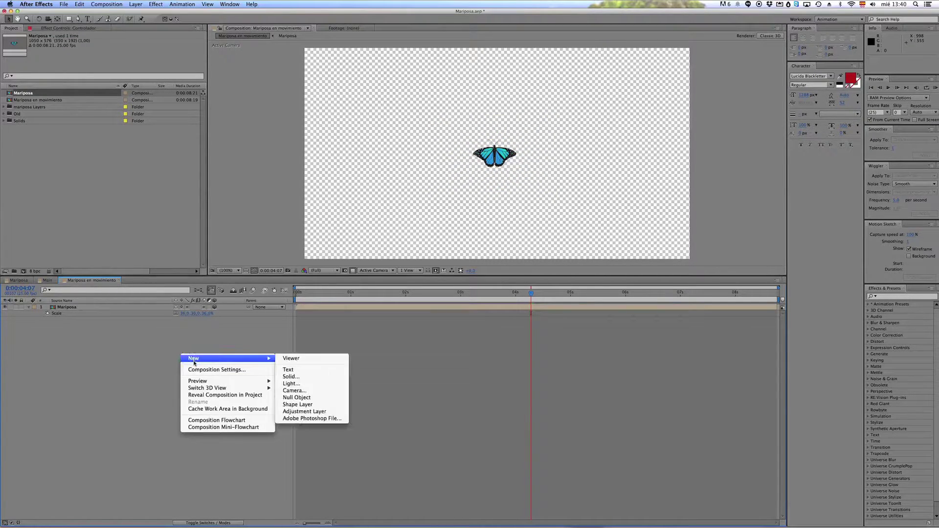
click(297, 397)
click(63, 309)
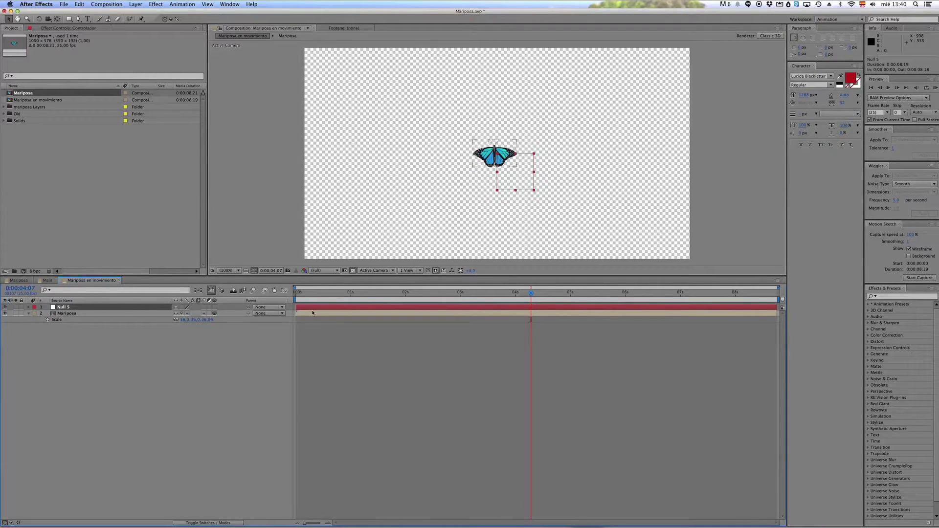
click(215, 307)
Step: Link the Mariposa layer's Position to the null's Position with an expression
click(139, 313)
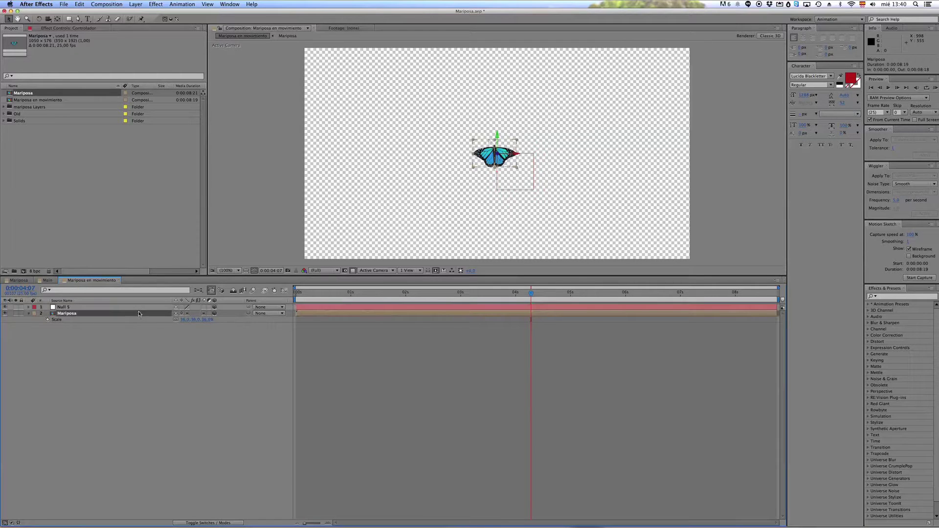
click(83, 306)
key(p)
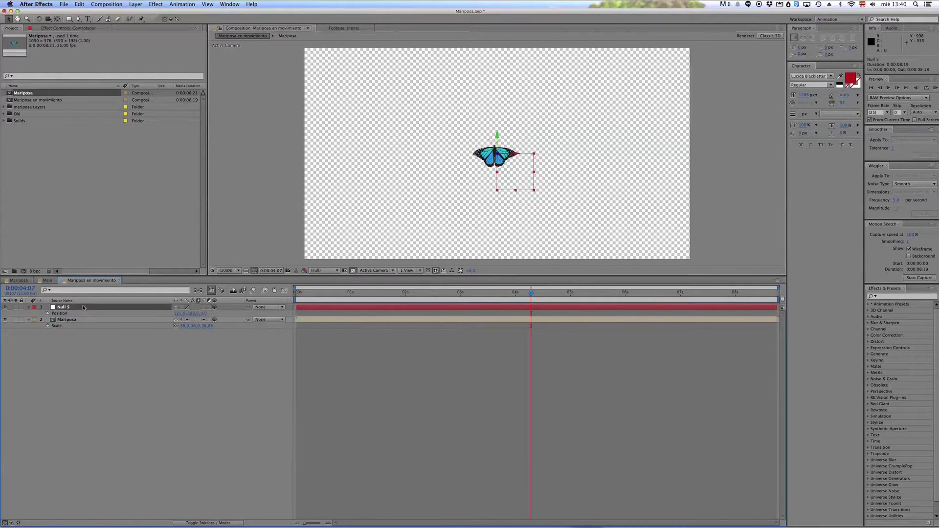
click(91, 321)
key(p)
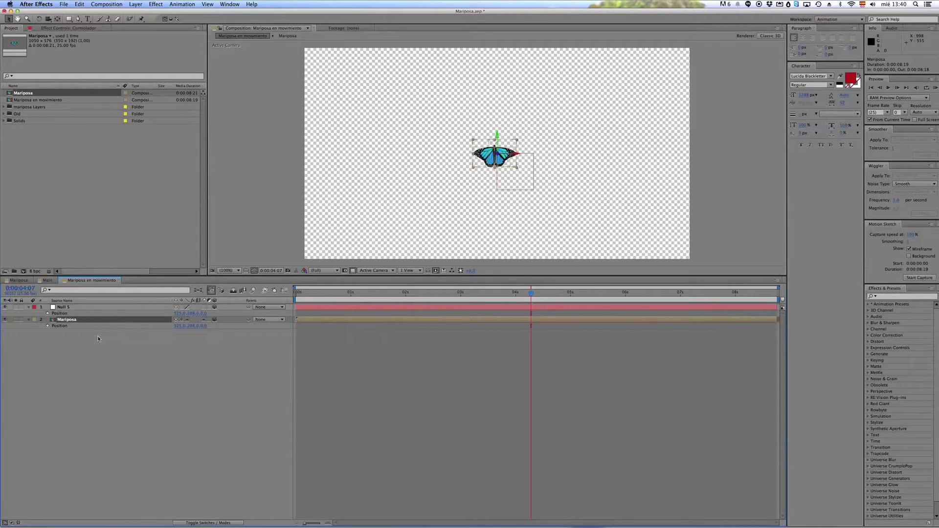
alt+click(47, 326)
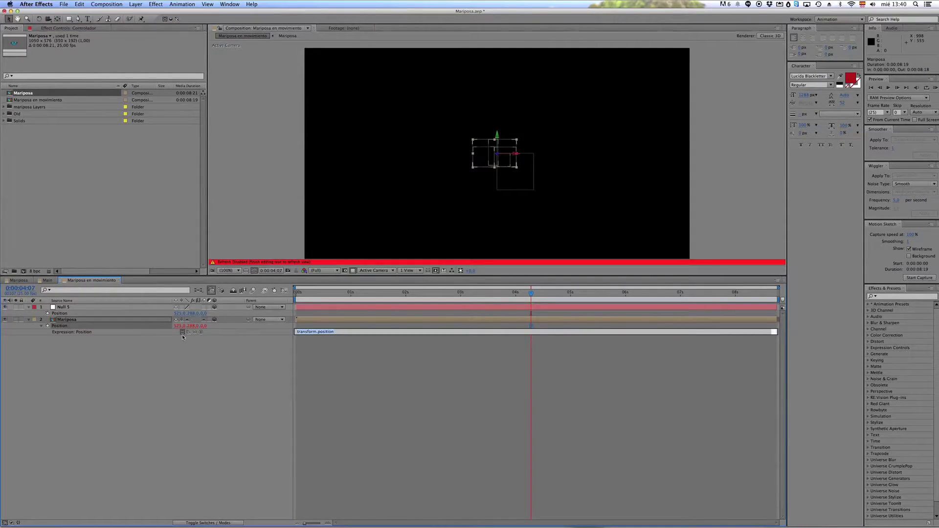
drag(195, 332, 65, 315)
click(167, 364)
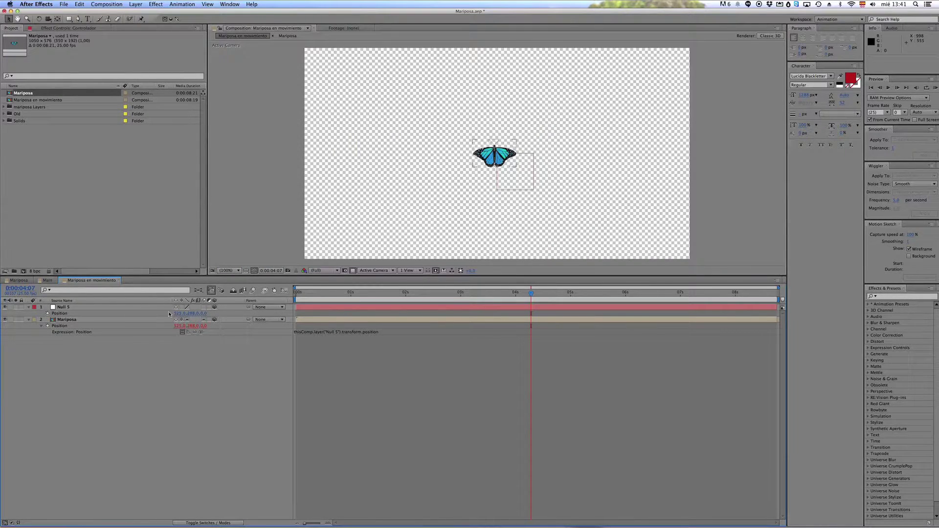
Step: Move the null horizontally to about X 50 and start keyframing its Position at the first frame
drag(179, 314, 6, 316)
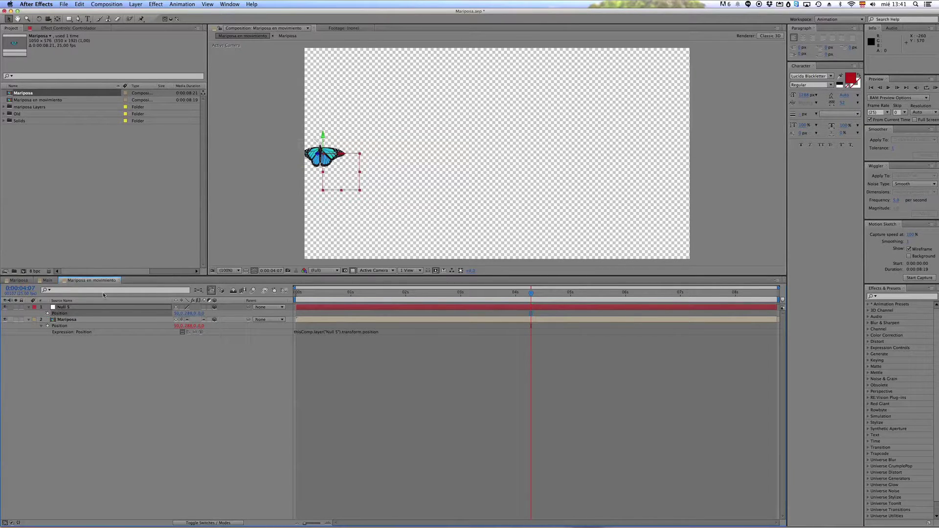
click(297, 295)
drag(290, 299, 286, 299)
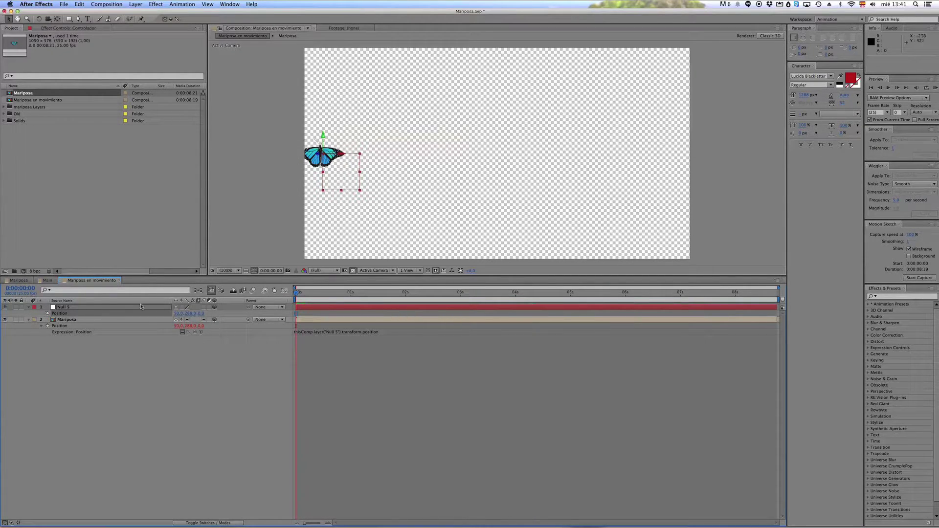
click(47, 313)
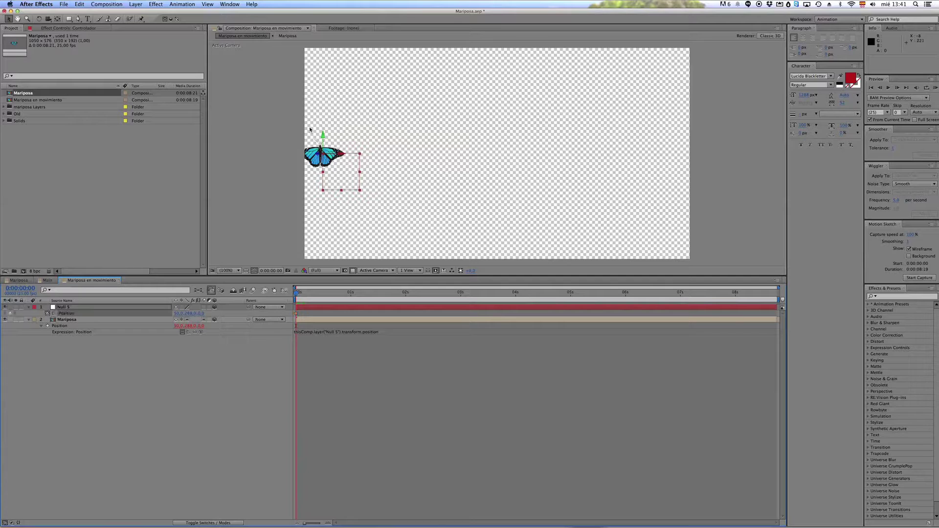
Step: Set the null's first Position keyframe just outside the frame's lower-left corner, at about -82, 538
click(315, 158)
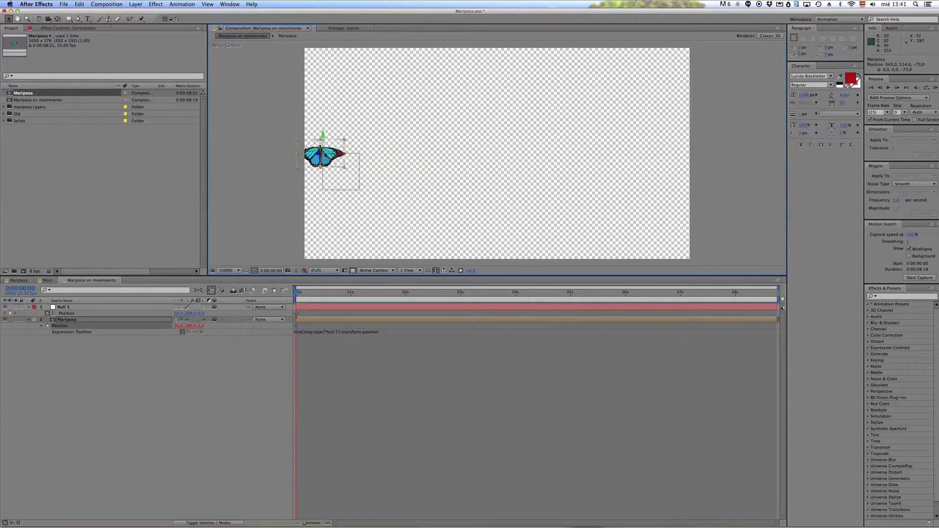
drag(178, 314, 315, 282)
drag(179, 313, 150, 313)
Step: Keyframe the null's Position at 0:00:02:01 beyond the frame's upper-right corner, at about 1084, 23
drag(410, 293, 408, 293)
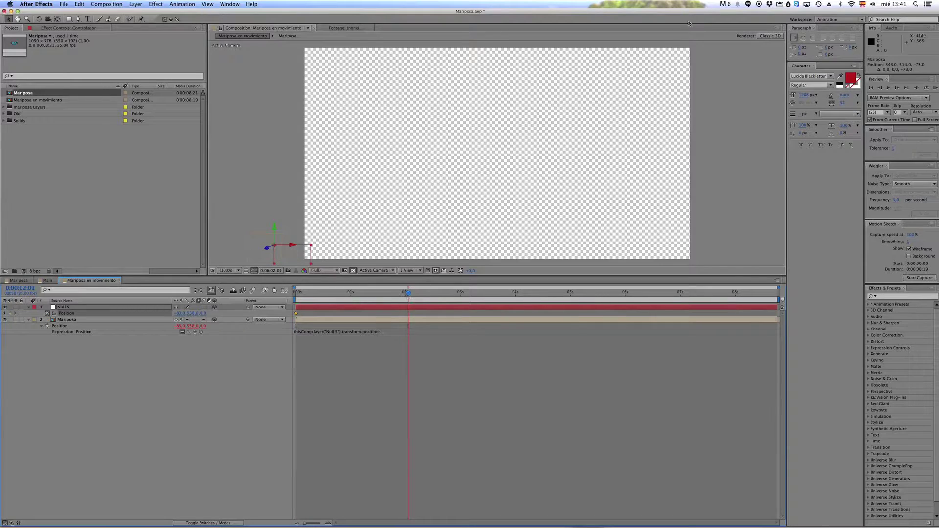
click(702, 74)
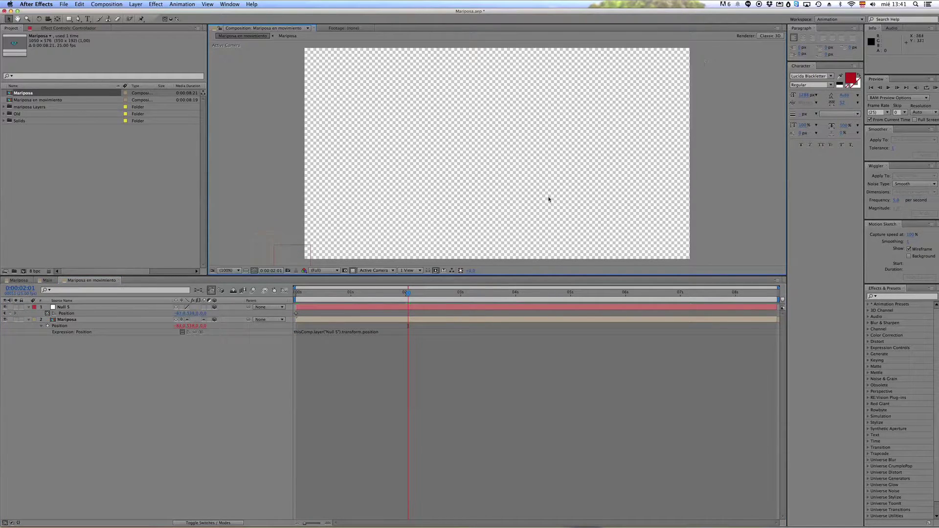
drag(180, 316, 737, 316)
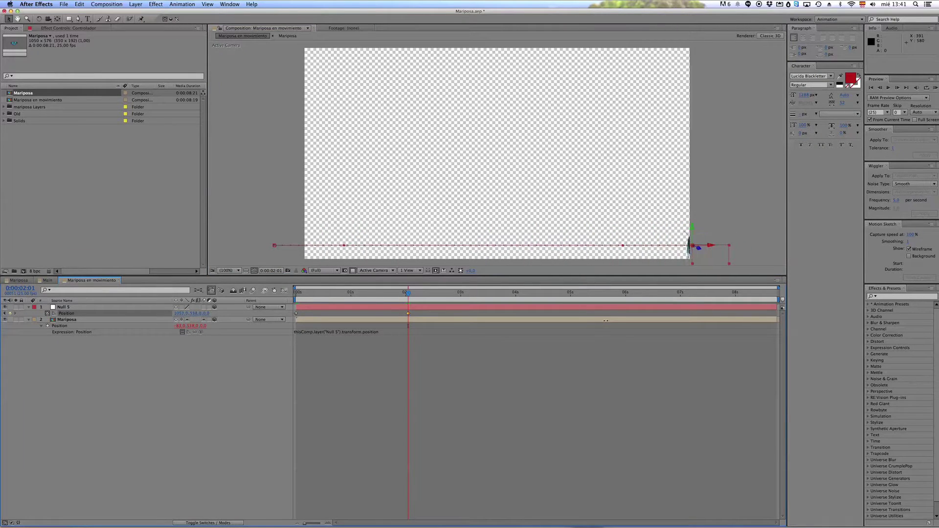
drag(605, 320, 482, 336)
drag(192, 313, 438, 326)
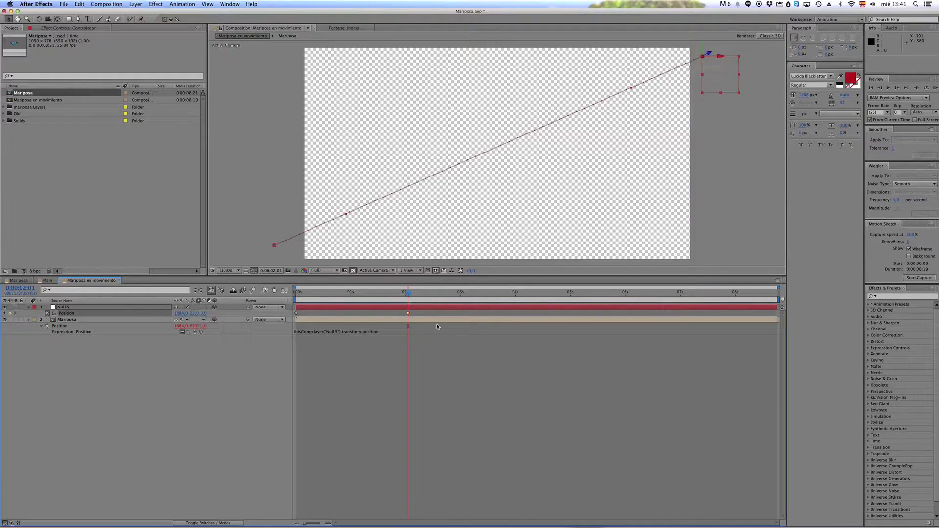
Step: Set the Mariposa layer's auto-orientation to Orient Along Path
mouse_move(299, 293)
mouse_down()
mouse_move(404, 294)
mouse_move(294, 303)
mouse_move(409, 295)
mouse_move(298, 303)
mouse_move(316, 302)
mouse_move(307, 303)
mouse_up()
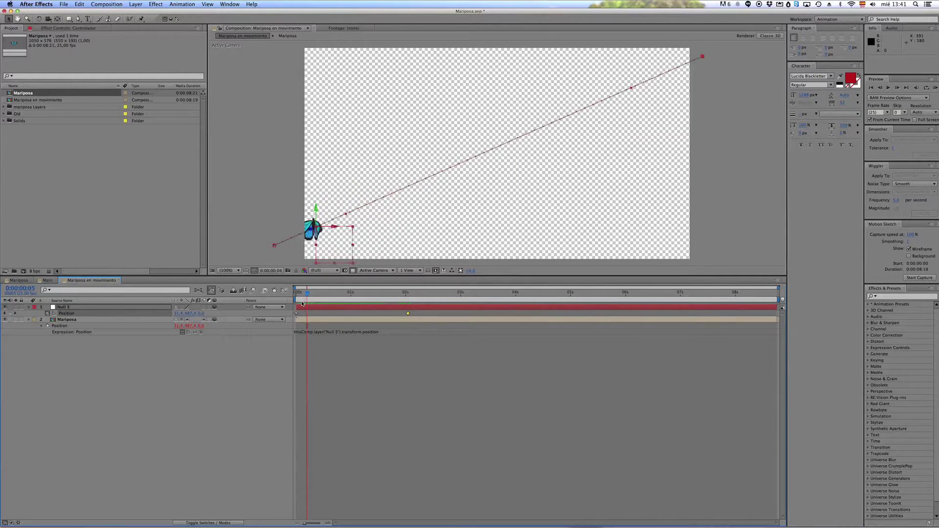
click(71, 320)
right_click(71, 321)
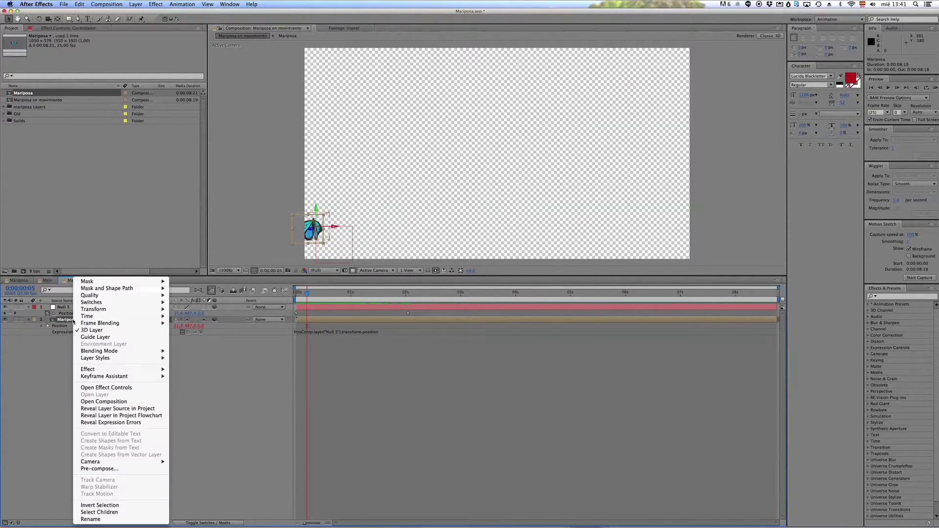
mouse_move(93, 314)
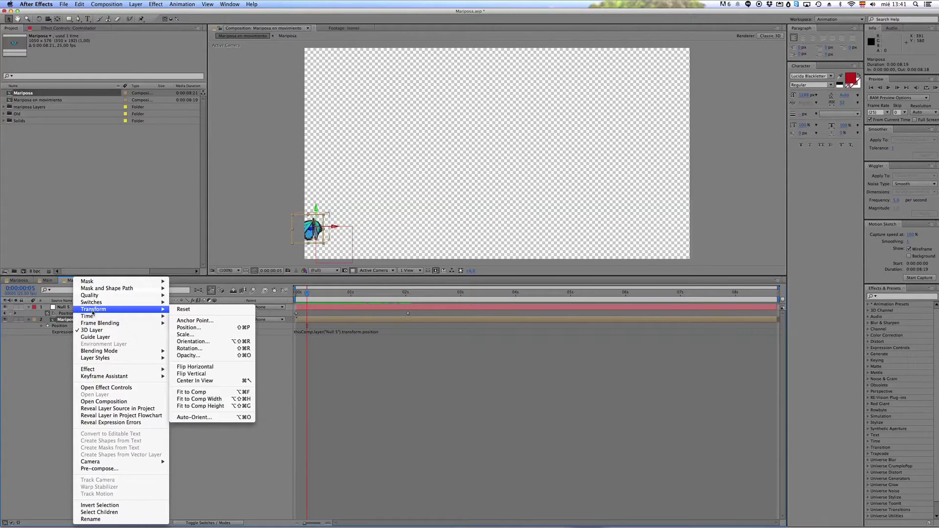
click(240, 418)
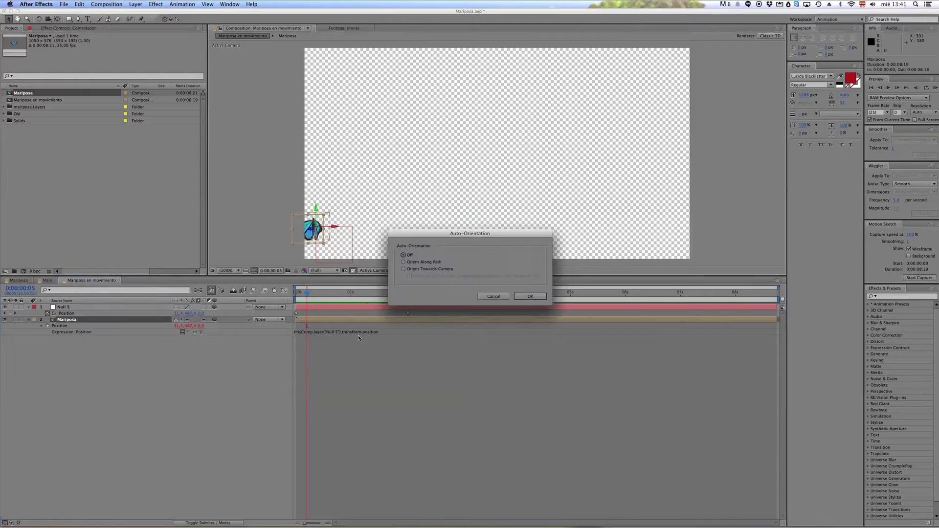
click(411, 263)
click(533, 296)
Step: At 0:00:00:15, set the Mariposa layer's X Rotation to about -98° and Z Rotation to about -11°
drag(309, 297, 330, 295)
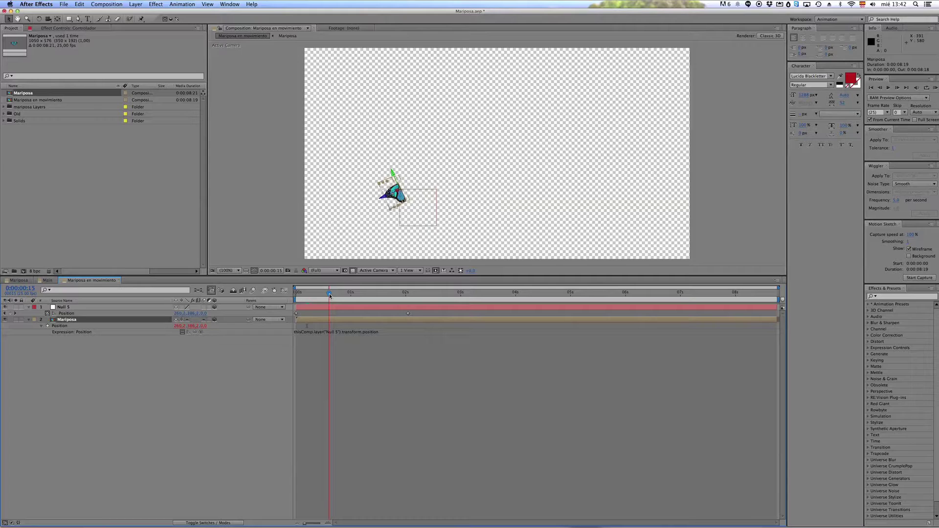
key(shift+r)
mouse_move(184, 344)
mouse_down()
mouse_move(161, 342)
mouse_move(182, 357)
mouse_up()
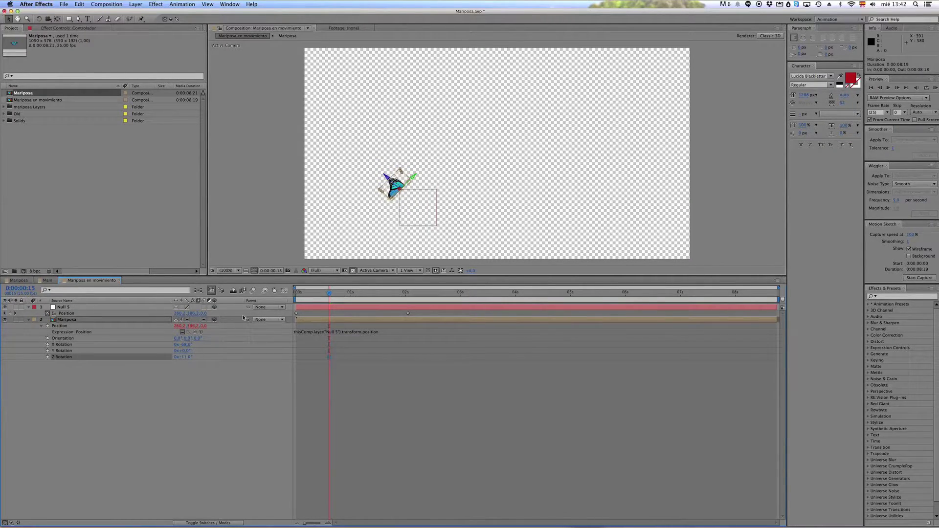
Step: Preview the butterfly's flight along the path to check its orientation
mouse_move(324, 295)
mouse_down()
mouse_move(299, 297)
mouse_move(315, 297)
mouse_up()
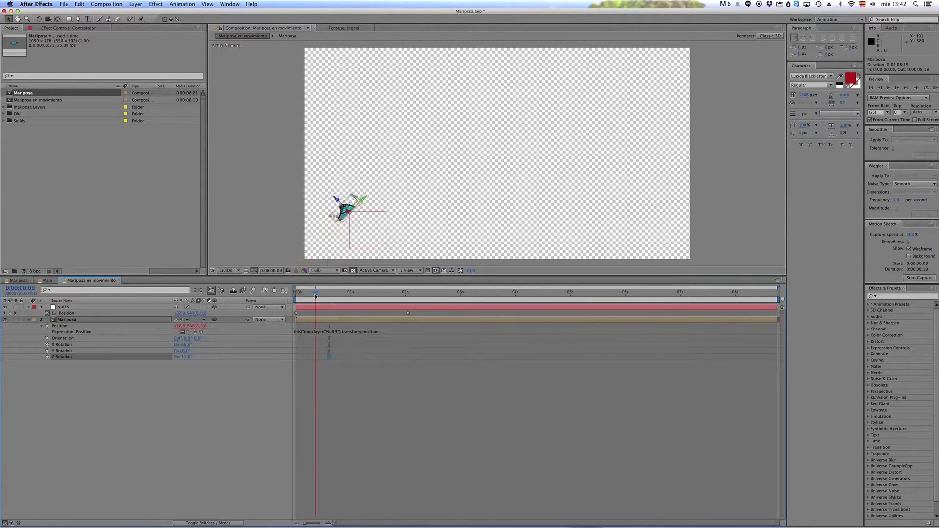
key(space)
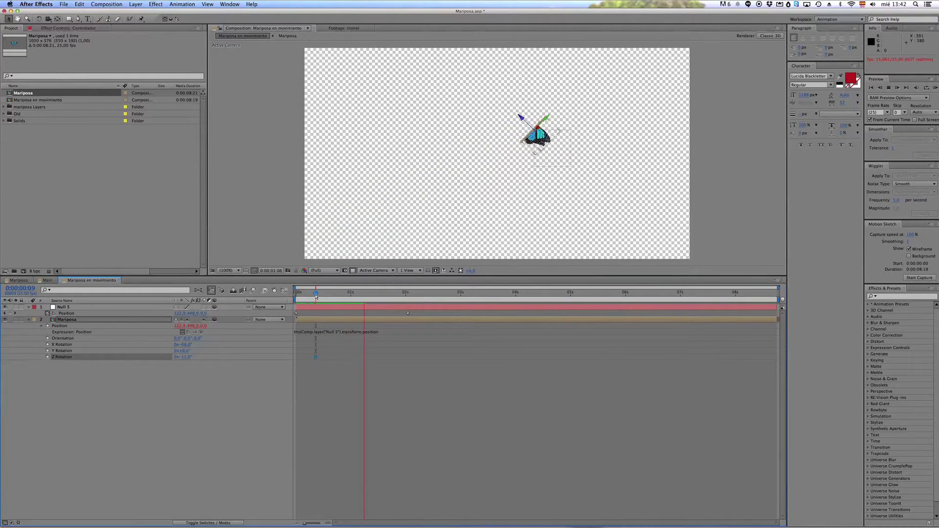
click(327, 381)
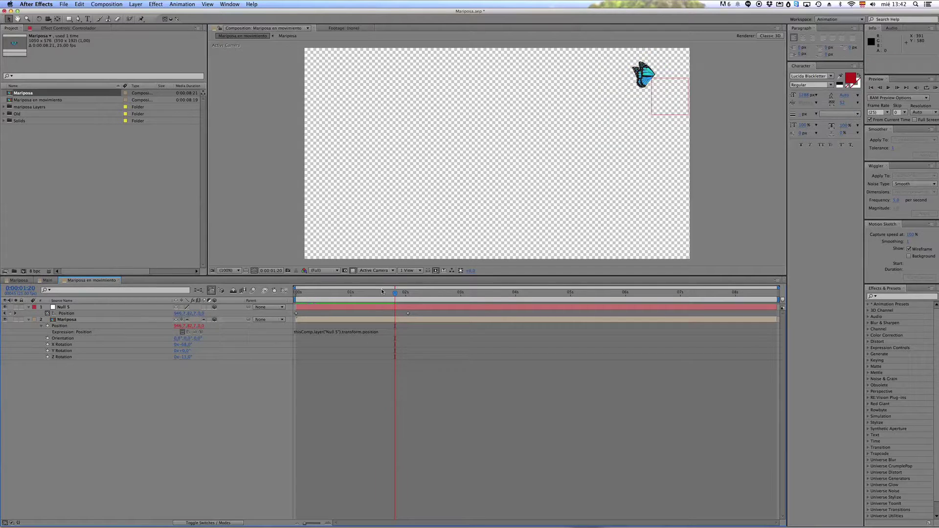
Step: Replay the butterfly's flight from the start and scrub back to 0:00:00:04
click(303, 297)
key(space)
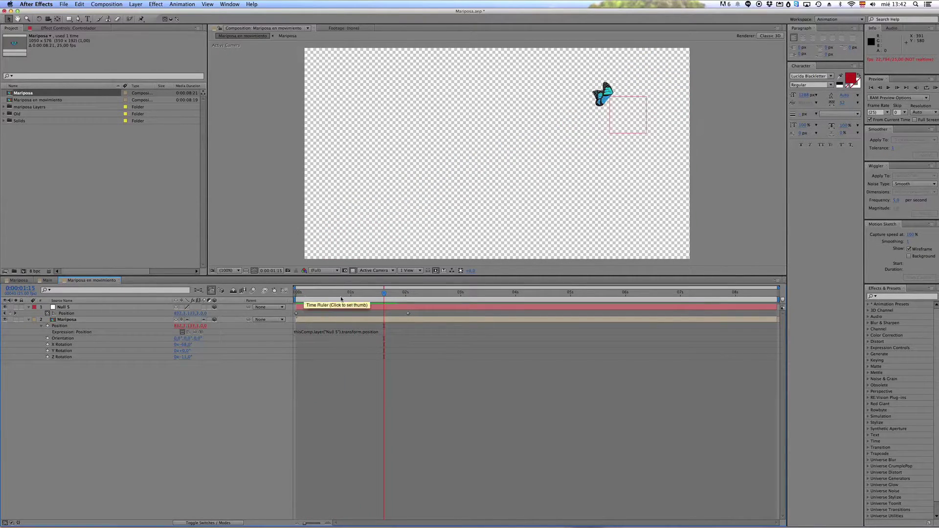
drag(320, 298, 305, 297)
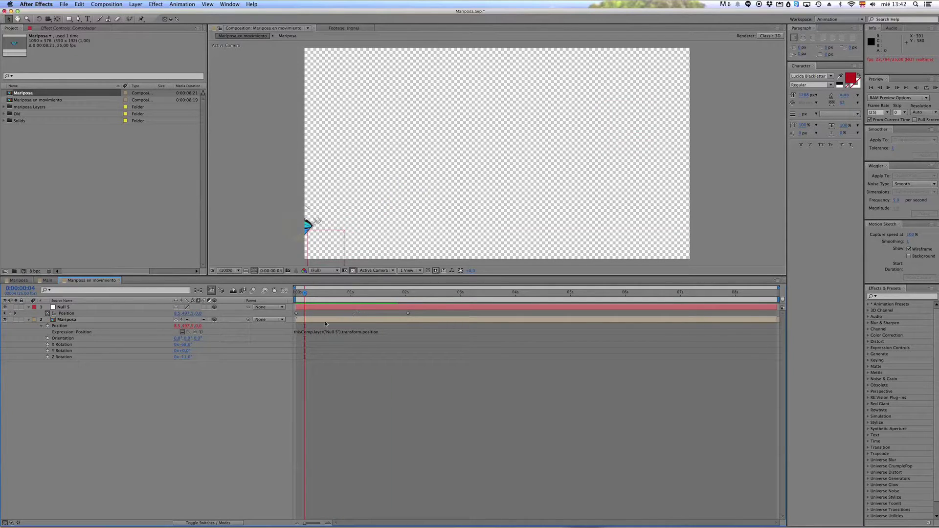
Step: Append +wiggle(1,200) to the Mariposa layer's Position expression and scrub through the motion with the composition view zoomed out
click(380, 334)
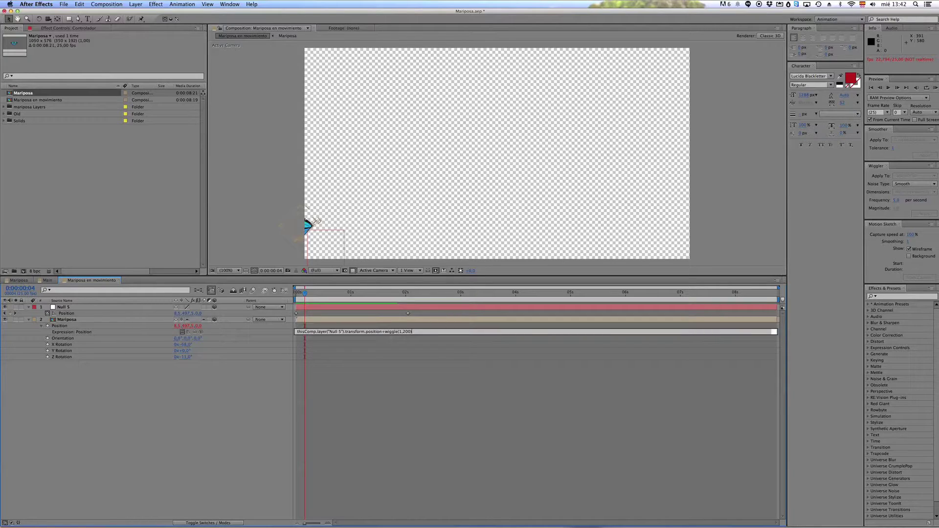
key(KP_Enter)
drag(335, 292, 362, 295)
scroll(693, 108, down, 1)
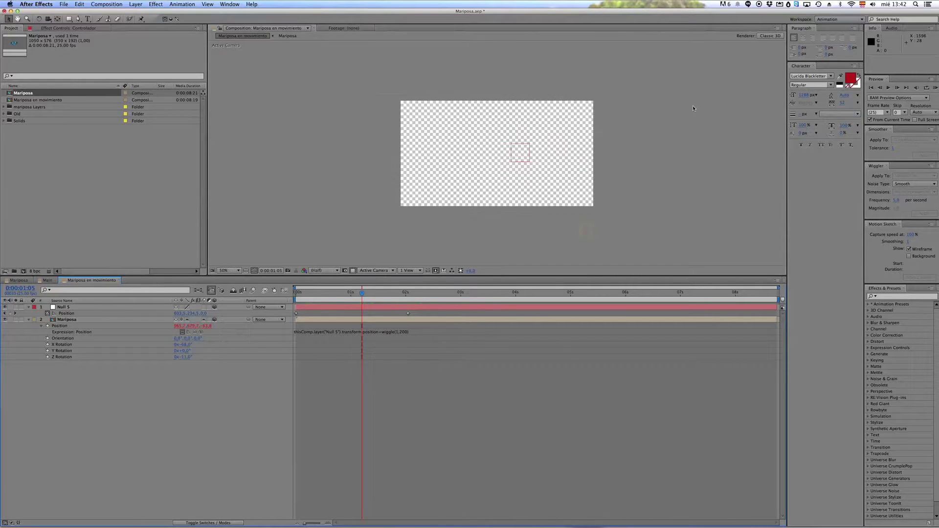
drag(372, 292, 413, 304)
Step: Append -position to the end of the Mariposa layer's Position expression, after the wiggle term
click(413, 331)
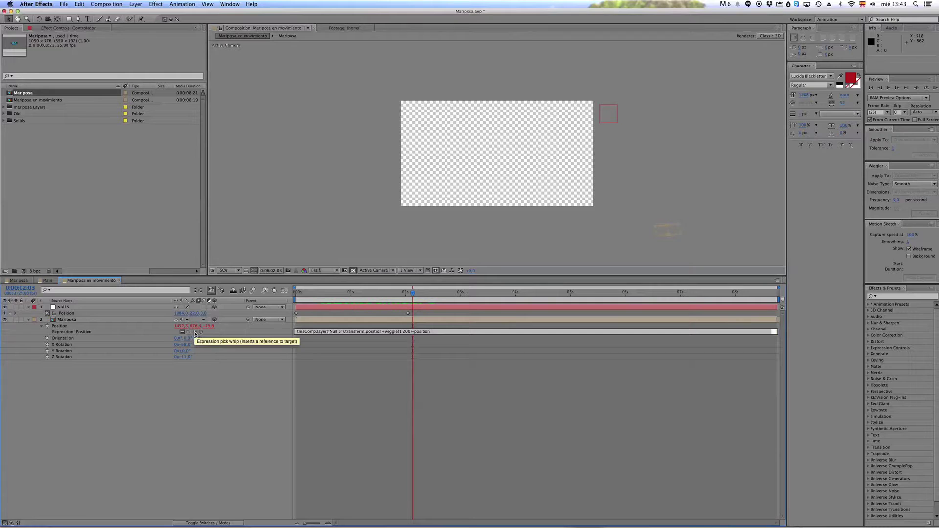
click(383, 411)
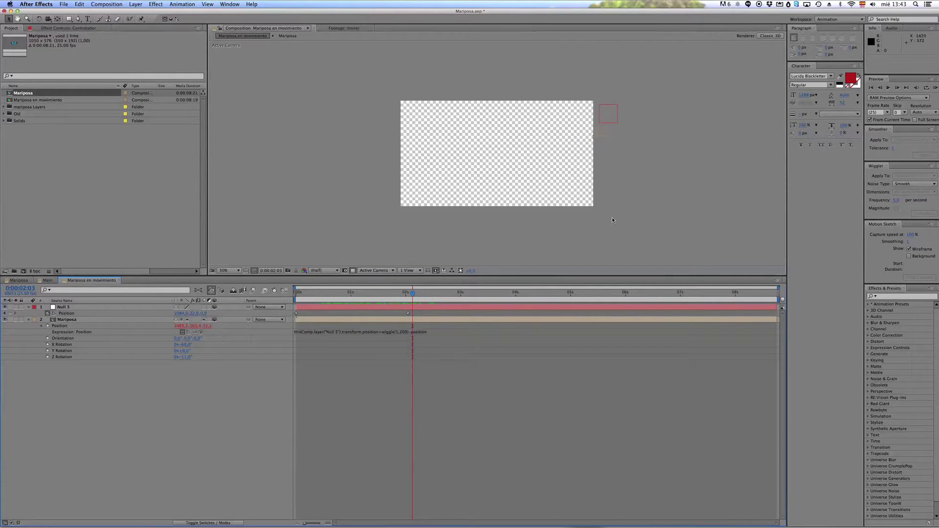
Step: Preview the wiggled flight from the first frame, first zoomed out and again at 100% view
drag(410, 304, 288, 312)
key(space)
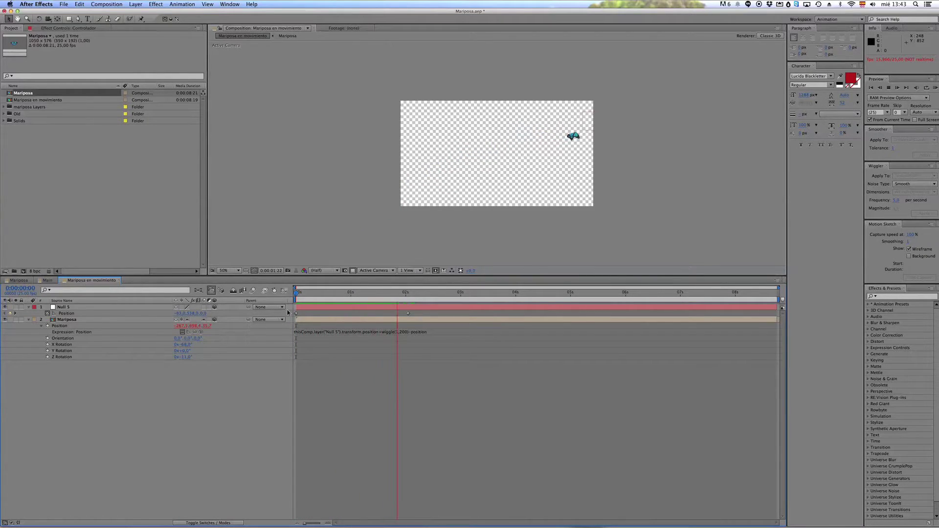
key(space)
click(226, 270)
click(246, 300)
click(295, 292)
key(space)
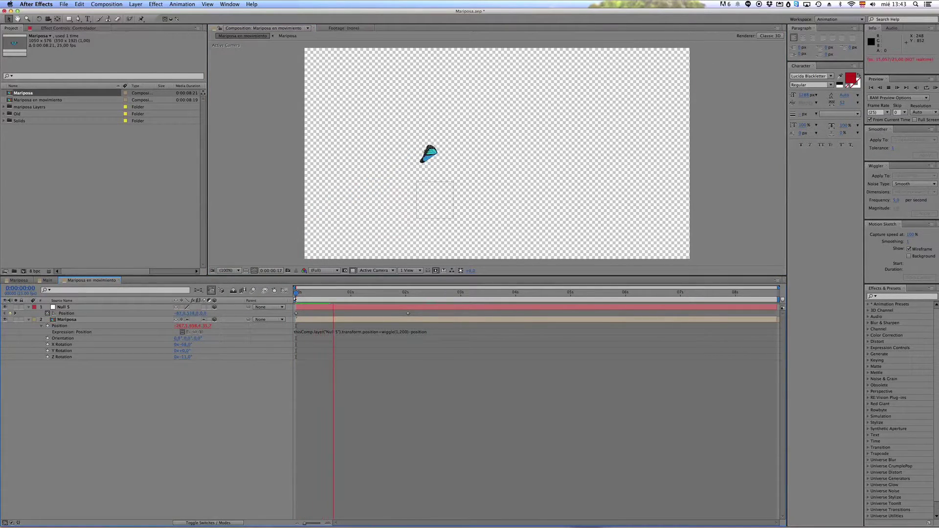
key(space)
Step: Collapse the Mariposa layer's properties and duplicate the layer eight times to make a swarm of nine butterflies
click(66, 320)
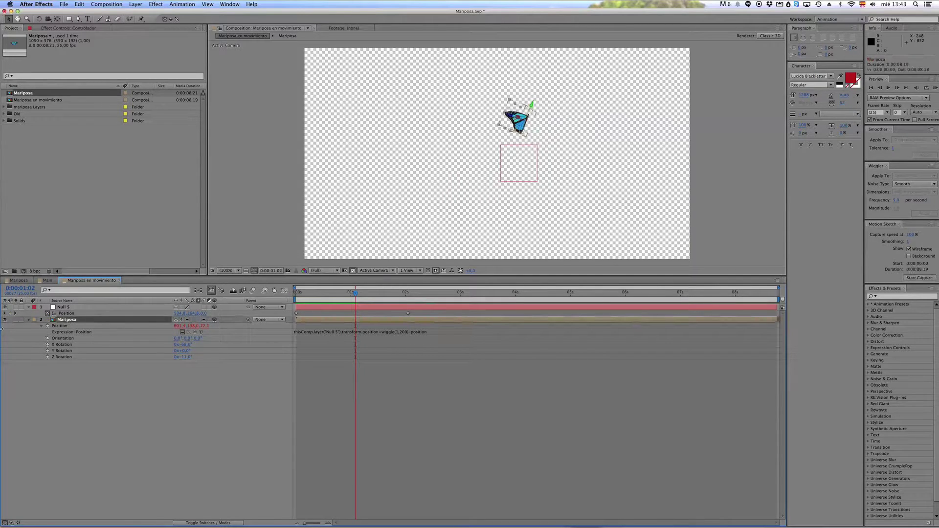
click(28, 320)
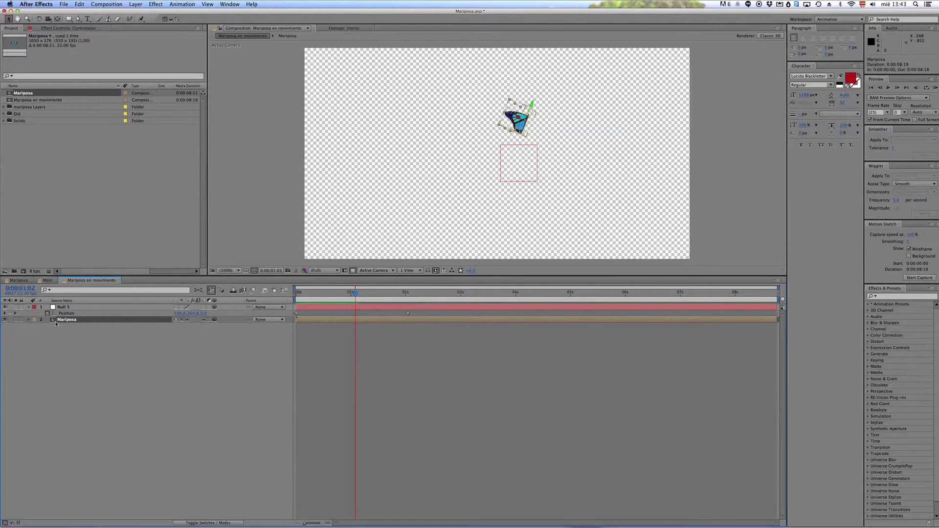
key(super+d)
key(super+d)
key(super+d)
key(super+d)
key(super+d)
key(super+d)
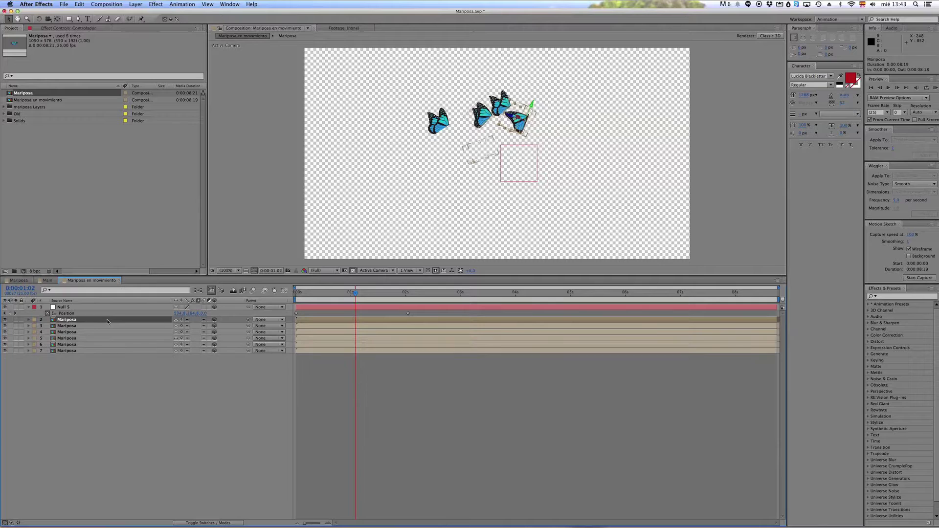
key(super+d)
key(super+d)
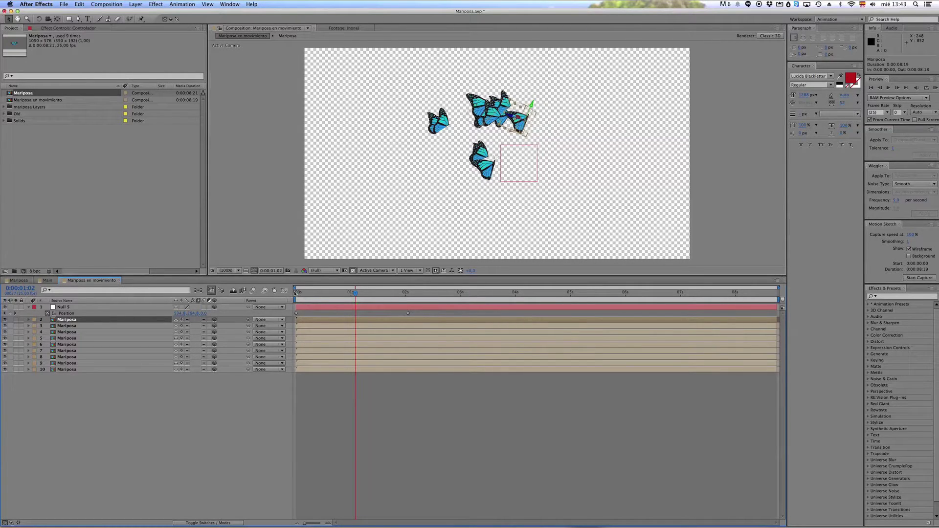
Step: Preview the butterfly swarm from the first frame and return to the start of the timeline
drag(301, 294, 277, 294)
key(space)
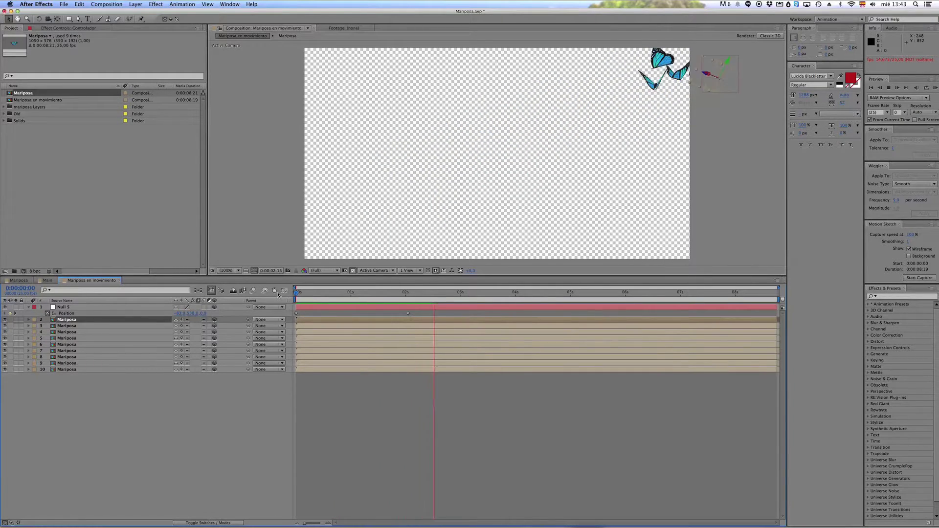
key(space)
drag(406, 295, 276, 297)
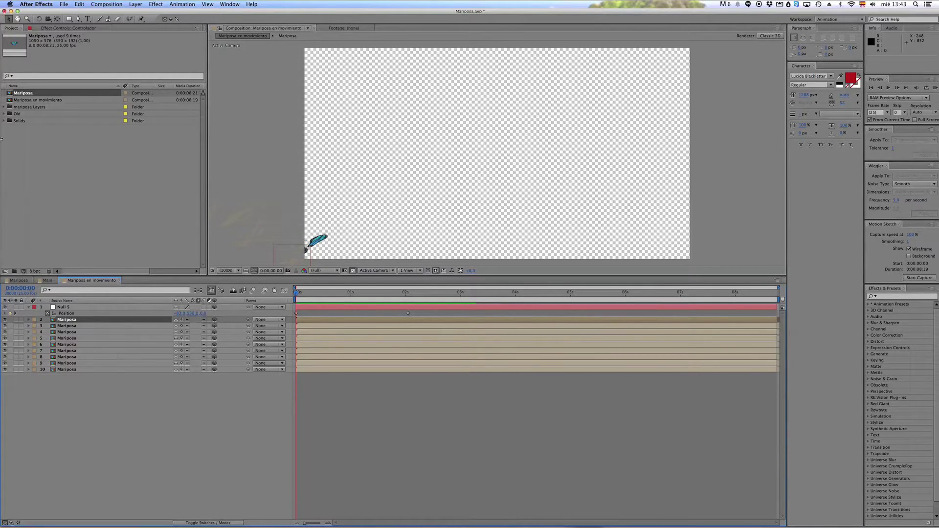
Step: Create a new composition named "Mariposas con particular" with the PAL D1/DV Widescreen Square Pixel preset
click(23, 271)
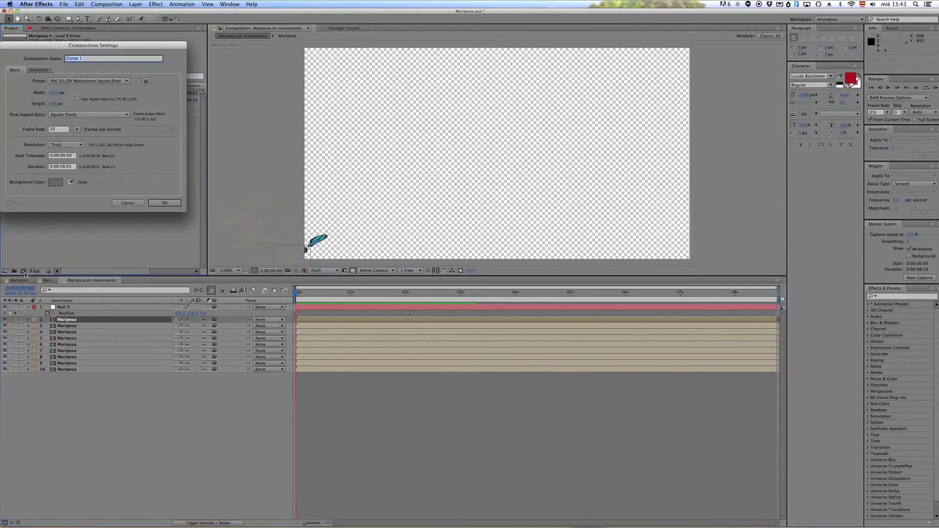
text(Mariposas con)
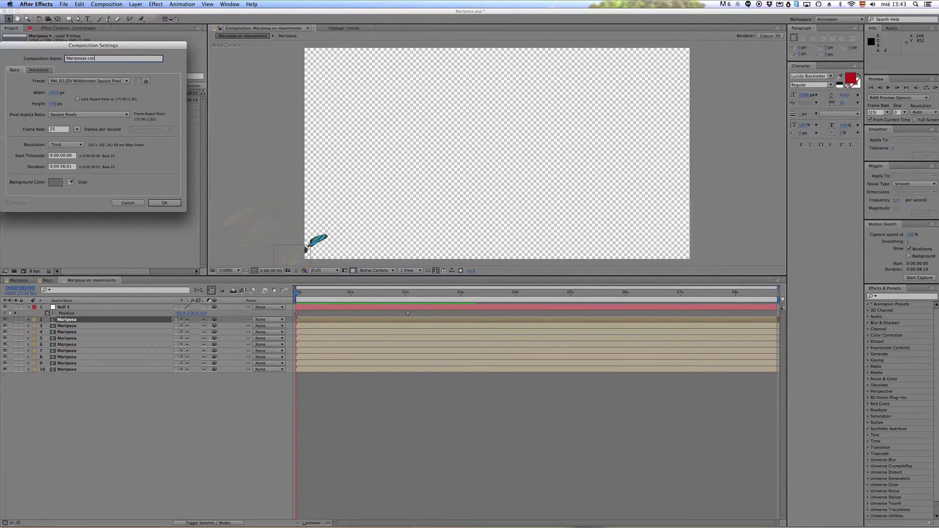
text( particular)
key(Return)
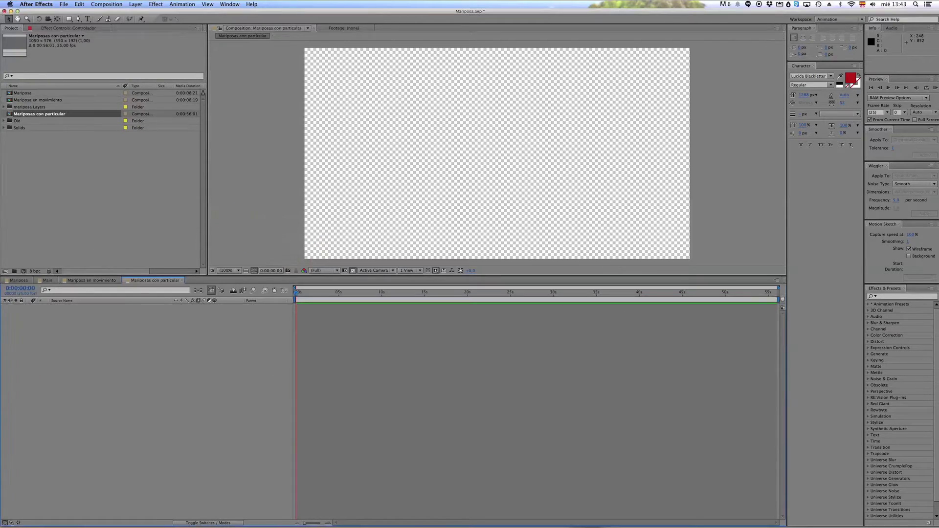
click(40, 171)
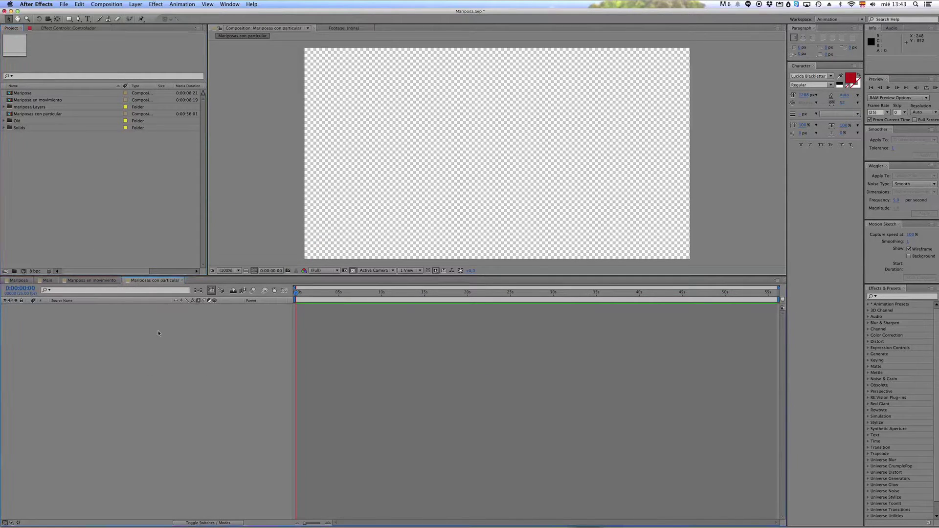
Step: Add a black solid the size of the composition, named Particular
right_click(136, 330)
mouse_move(162, 334)
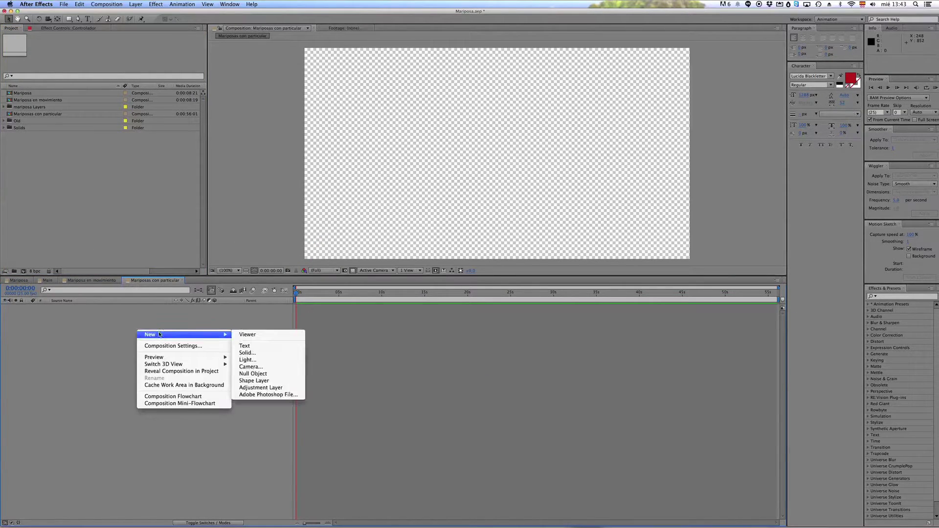
click(269, 348)
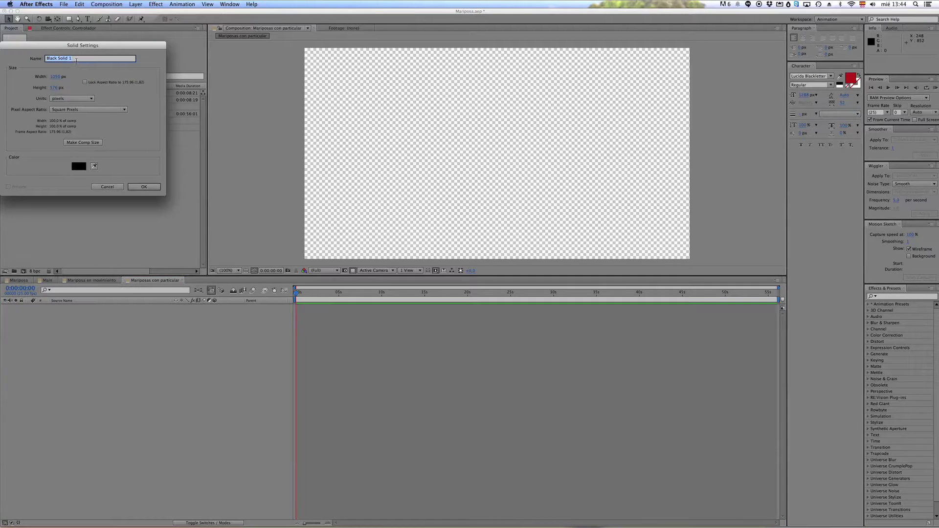
text(Par)
key(Return)
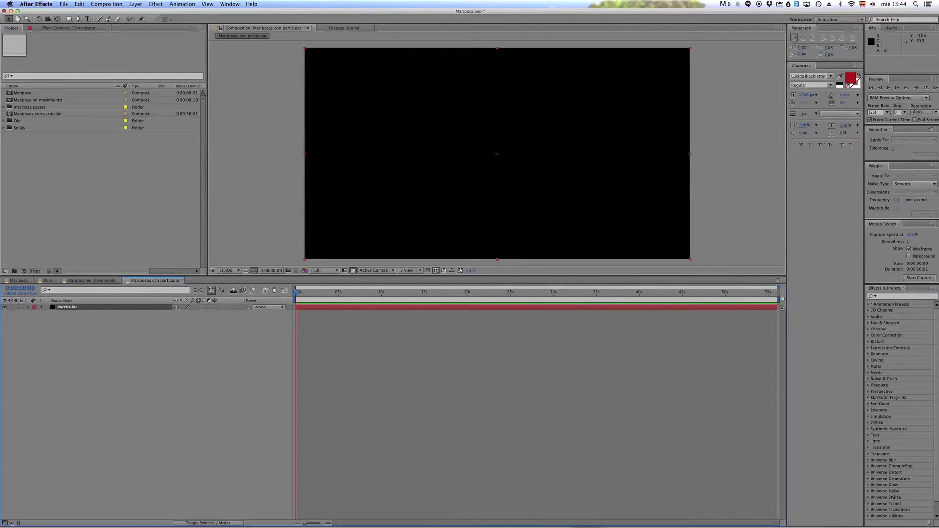
Step: Apply the Trapcode Particular effect to the Particular solid and scrub to 0:00:08:04 to see its particles
click(898, 296)
text(particula)
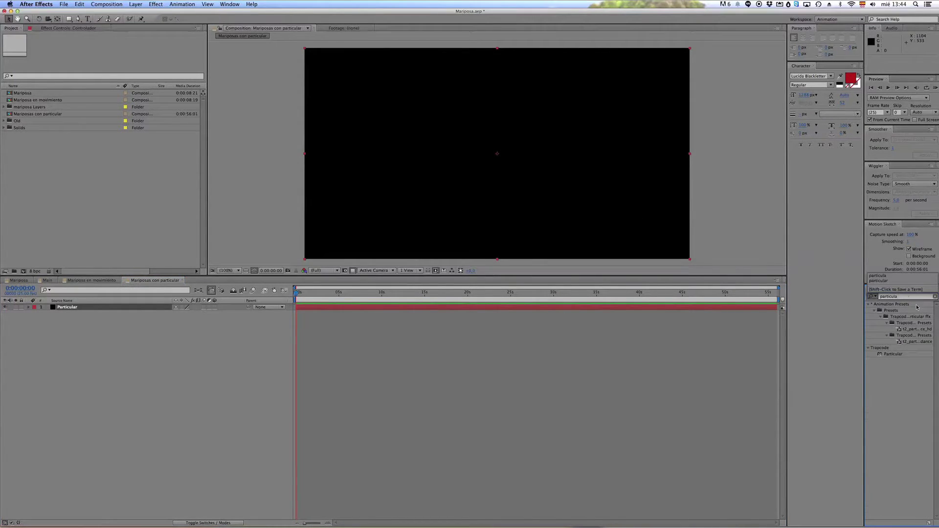
double_click(893, 354)
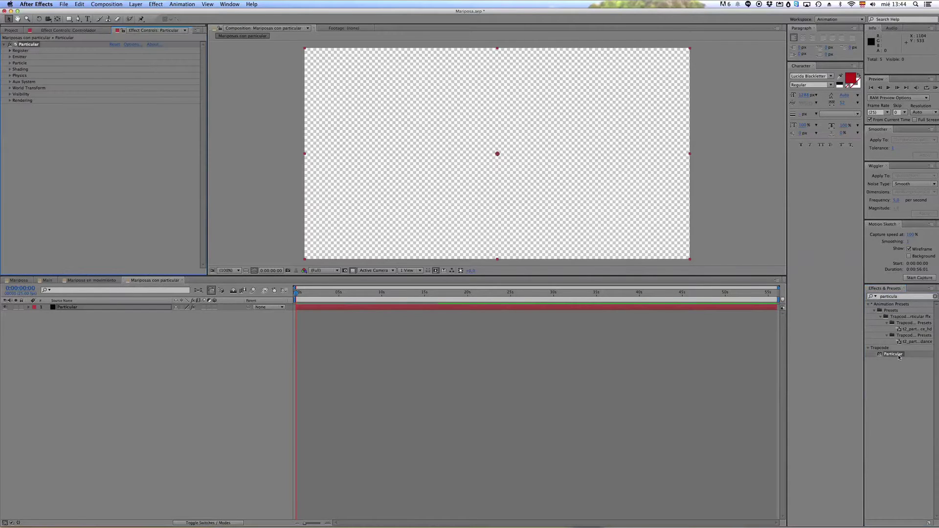
drag(309, 294, 368, 293)
Step: Turn off the transparency grid and set the composition's background color to black
click(352, 271)
key(super+k)
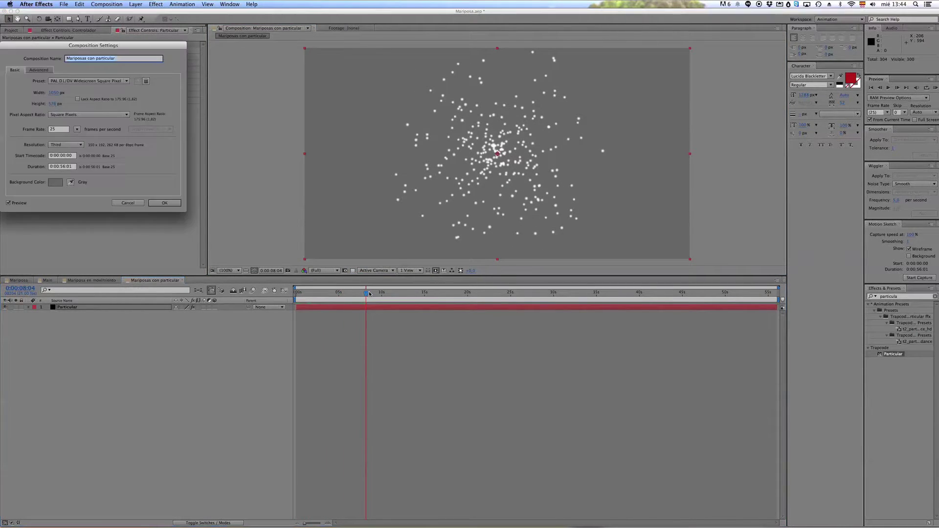
click(56, 181)
drag(55, 125, 51, 149)
click(168, 57)
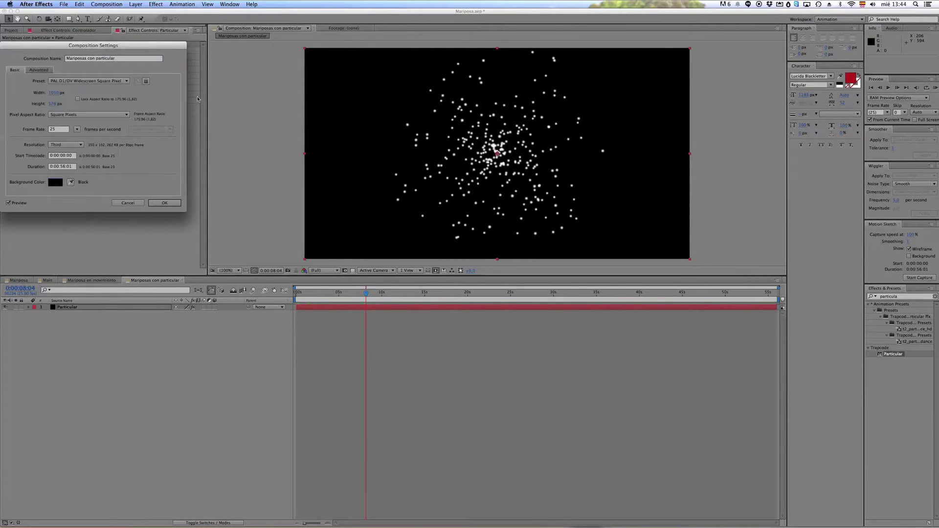
key(Return)
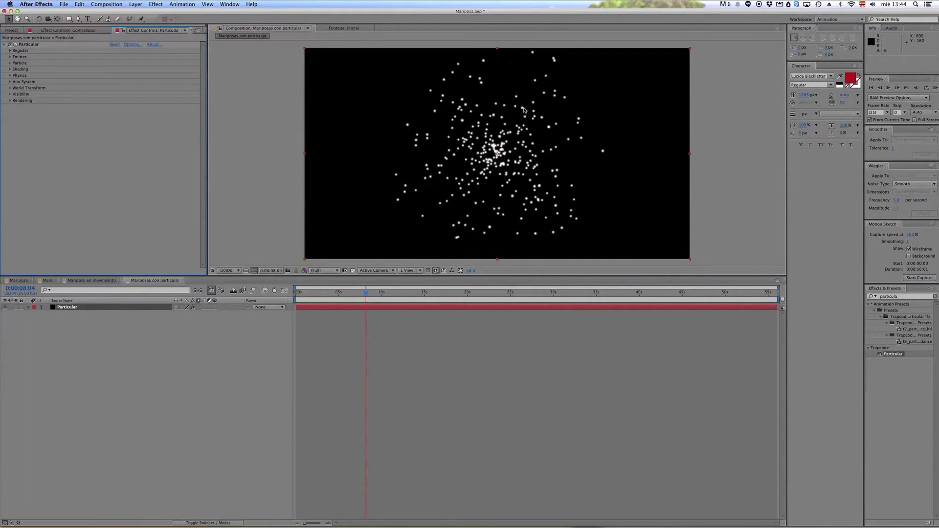
Step: Check the Mariposa composition, return to Mariposas con particular, and add Mariposa as a layer below the Particular solid
click(21, 281)
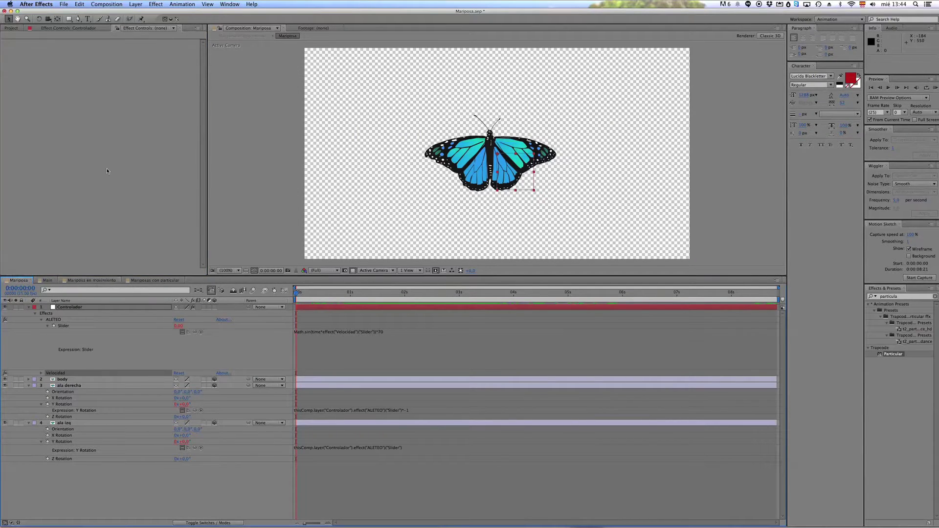
click(154, 280)
click(11, 31)
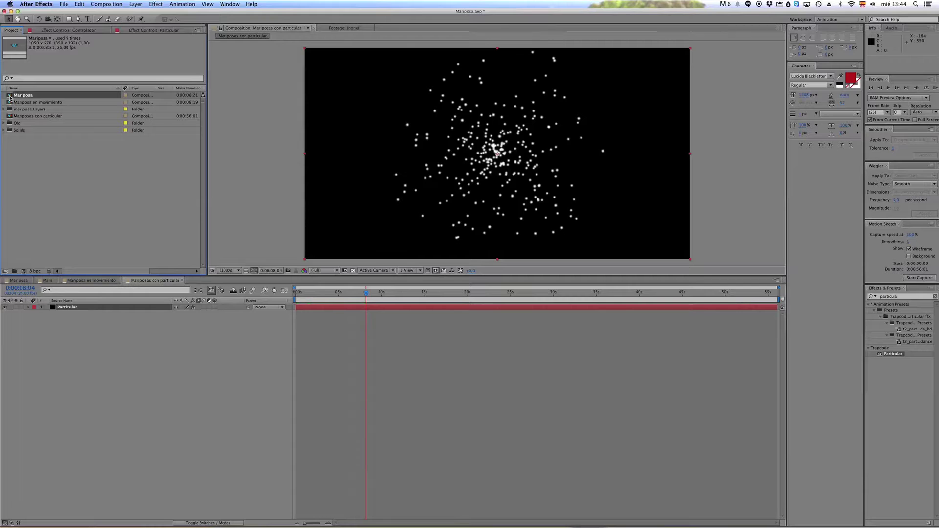
drag(22, 95, 79, 334)
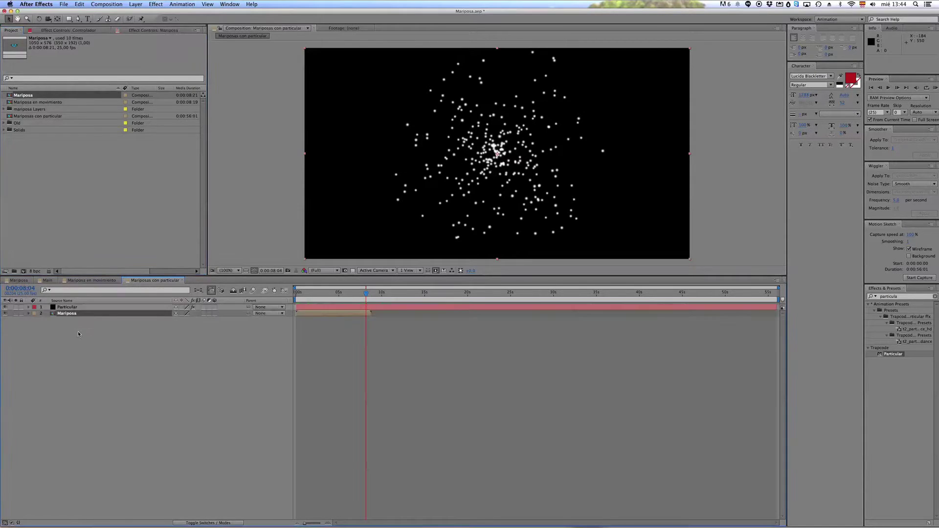
Step: Set the Particular effect's particle type to Textured Polygon on the Particular solid
click(70, 307)
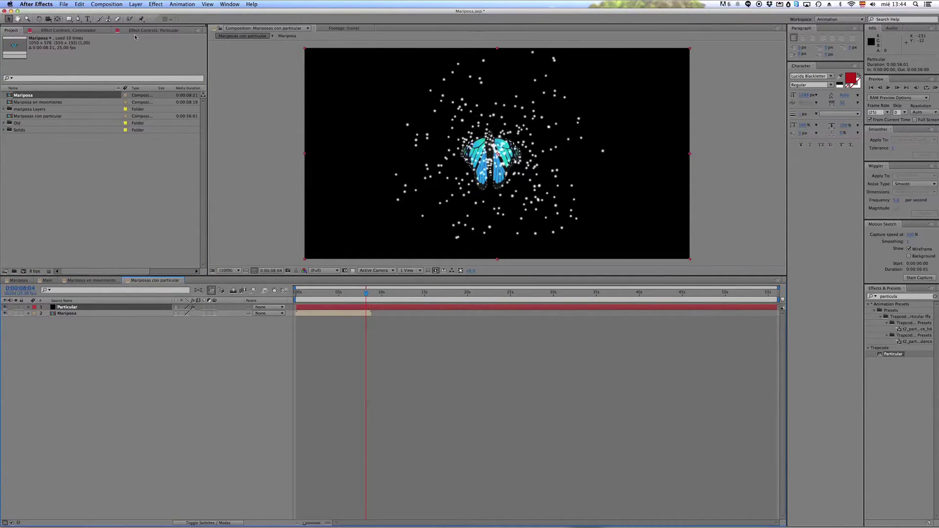
click(109, 30)
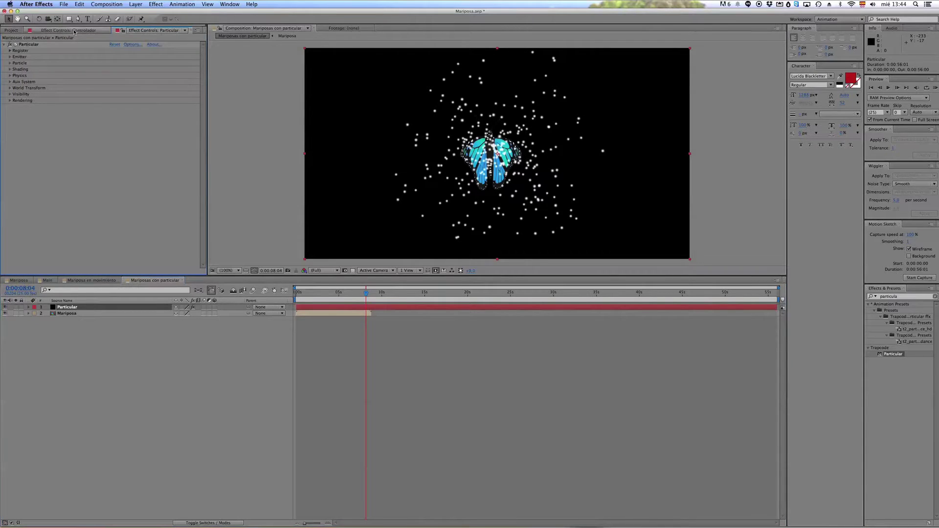
click(109, 30)
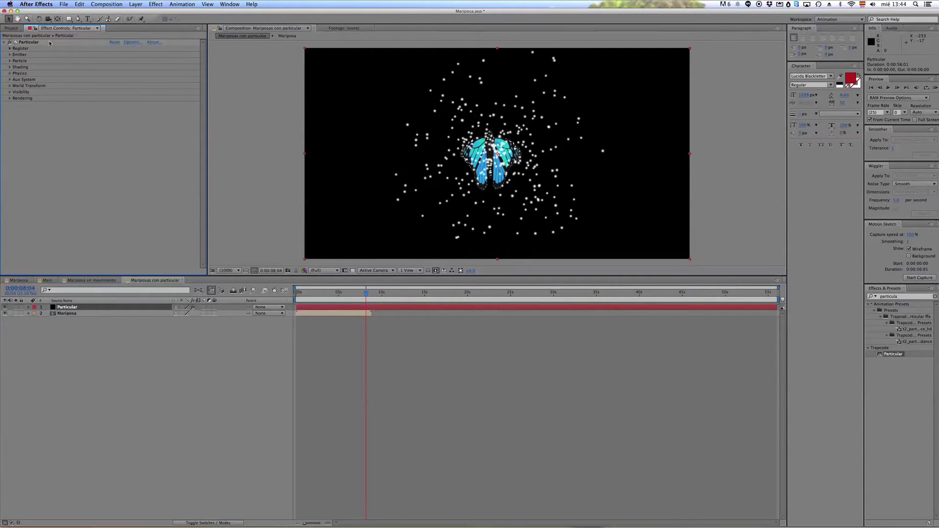
click(10, 54)
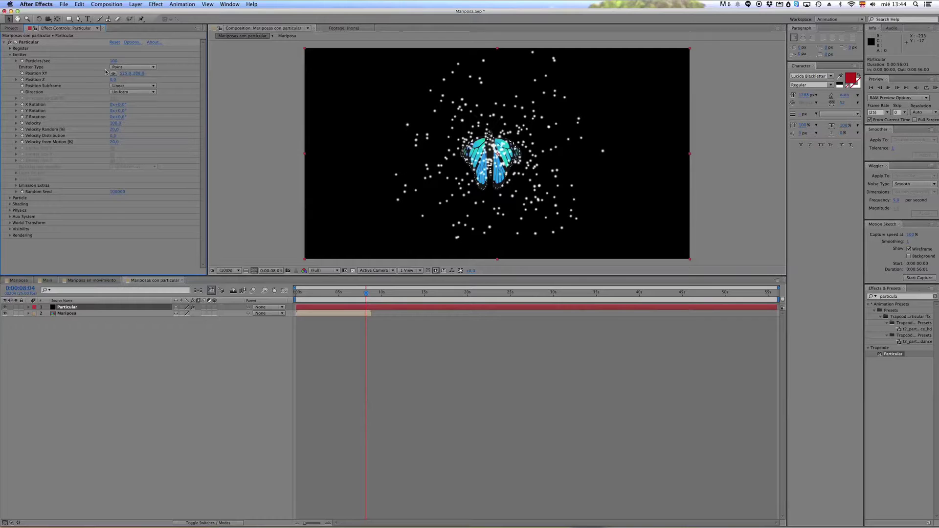
click(10, 198)
scroll(77, 221, down, 3)
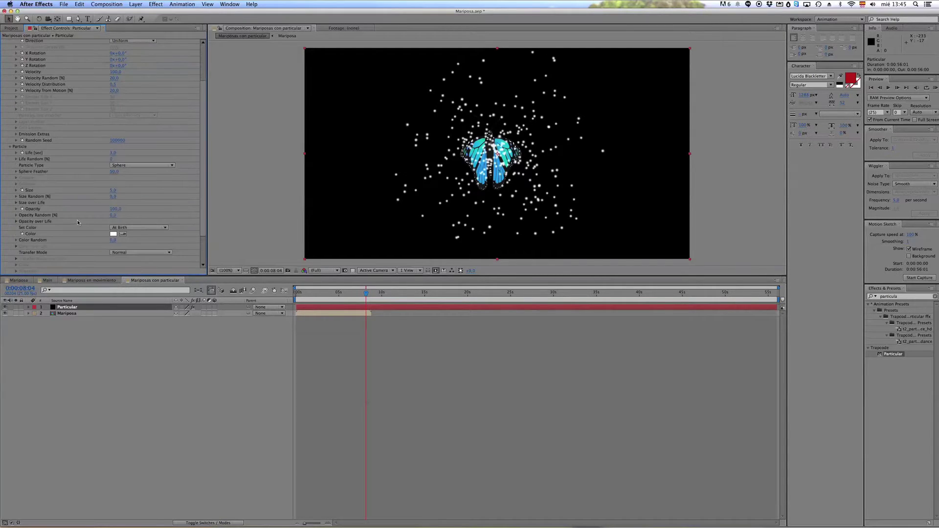
click(120, 166)
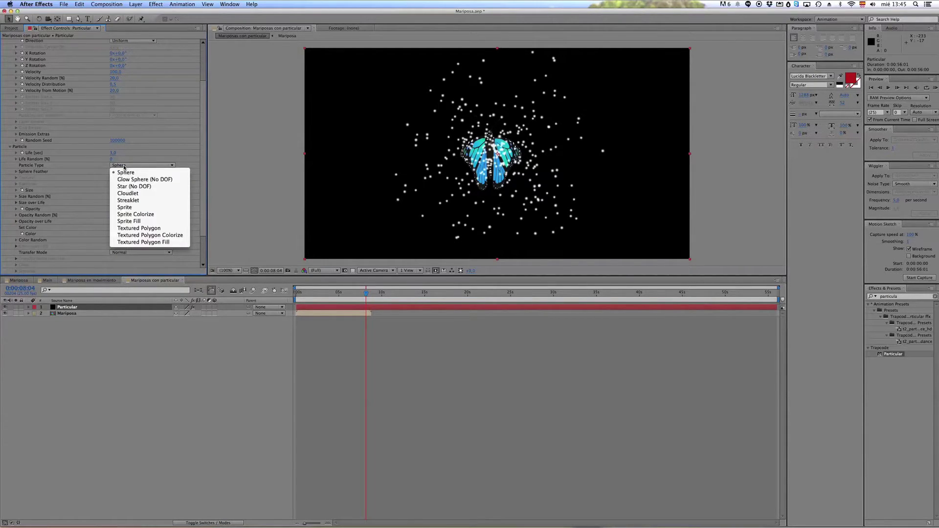
click(149, 230)
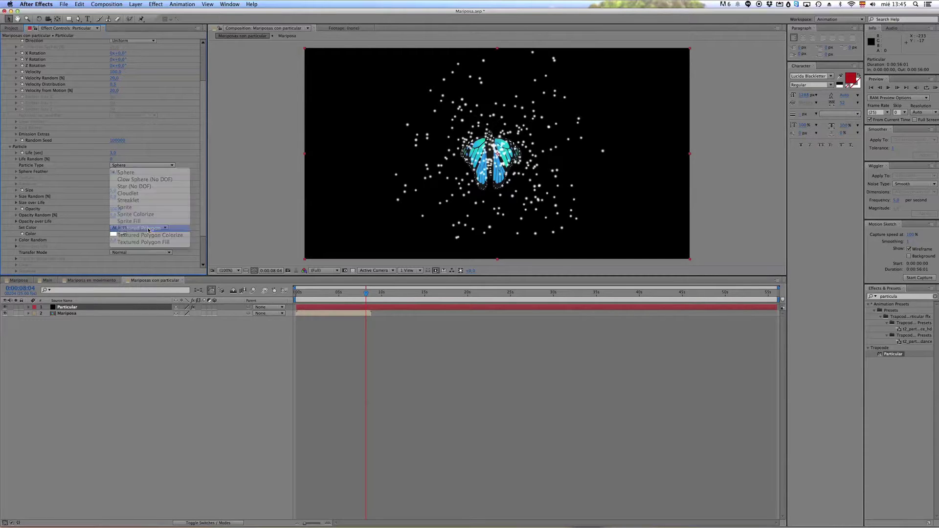
Step: Try the Mariposa layer as the particle texture and dismiss the layer size warning
click(15, 179)
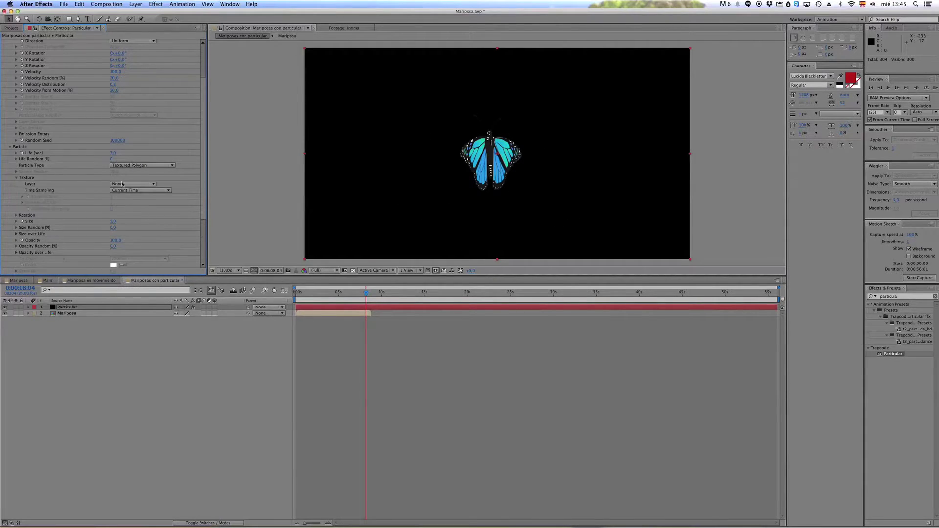
click(151, 185)
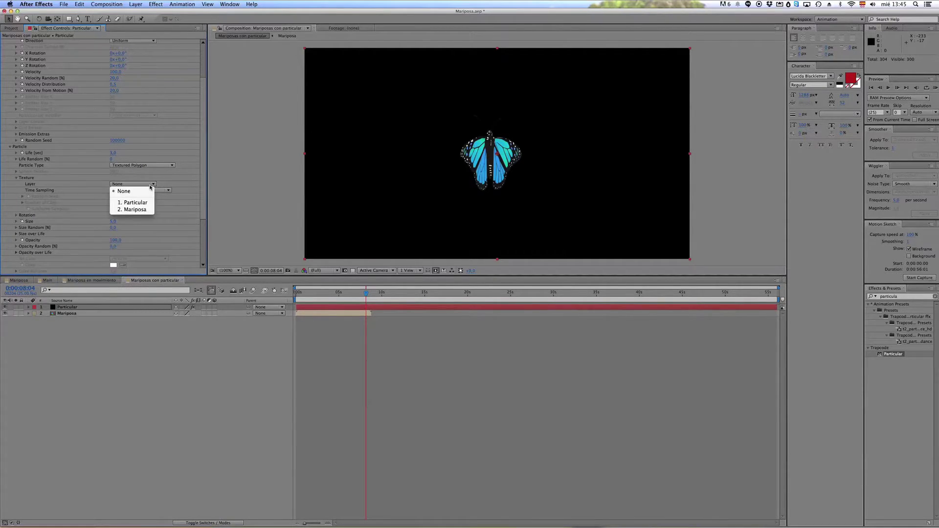
click(146, 211)
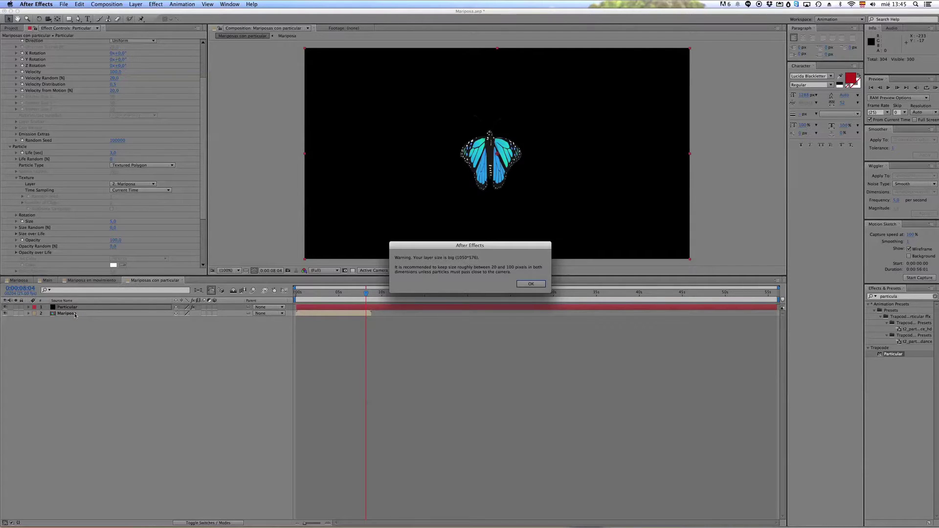
click(524, 286)
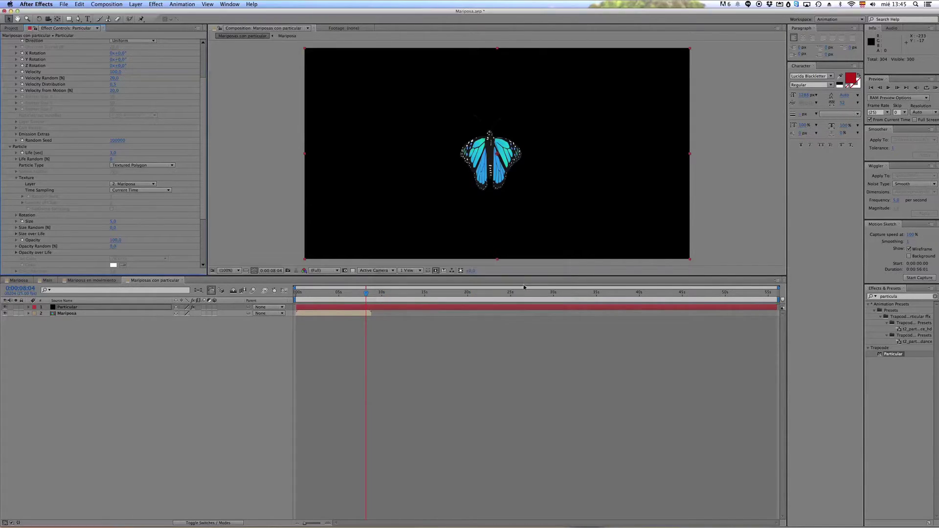
Step: Create a composition named particula mariposa, 100 px wide and 100 px high
click(87, 314)
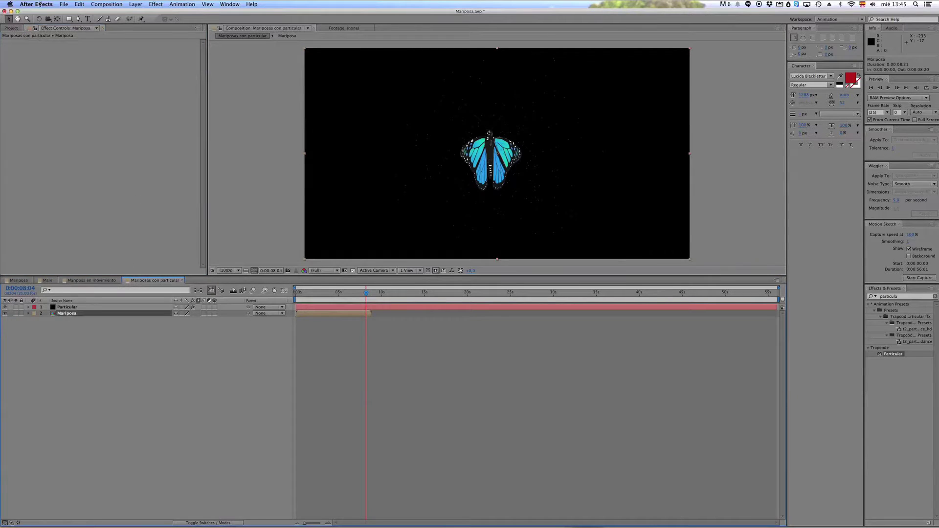
click(11, 27)
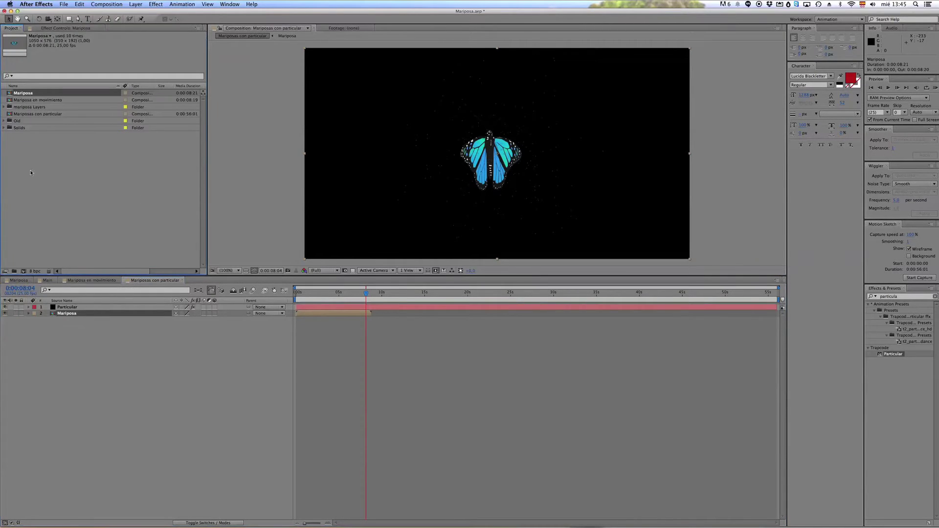
click(23, 271)
drag(112, 48, 321, 116)
click(264, 160)
text(100)
key(Tab)
text(100)
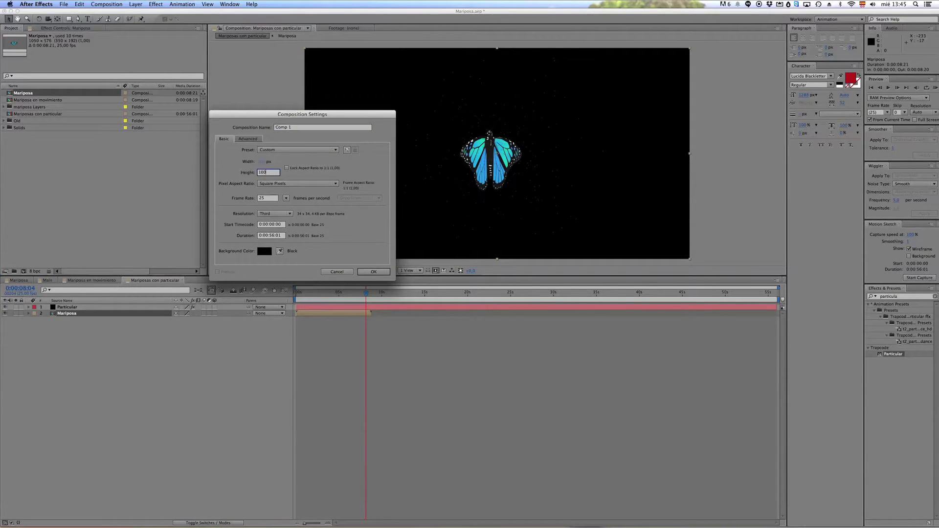
click(274, 127)
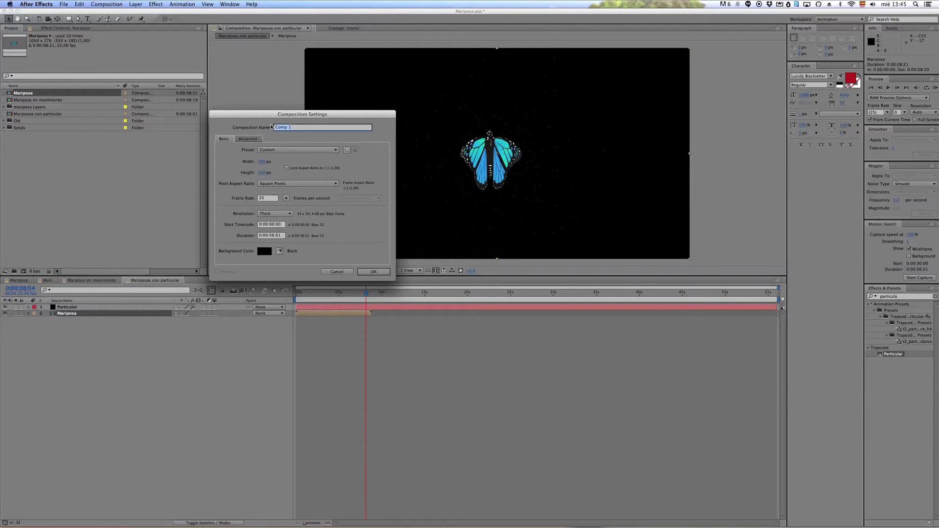
text(particula mariposa)
key(Return)
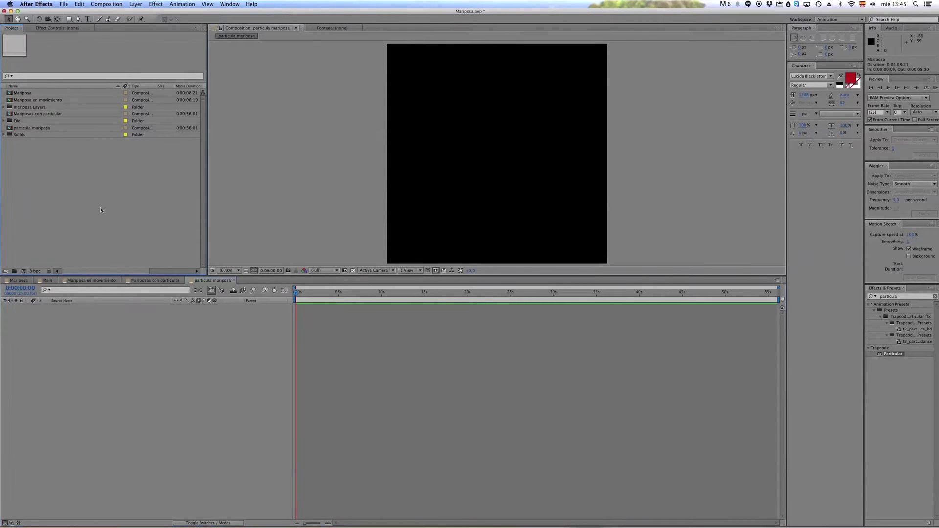
Step: Place Mariposa in the particula mariposa composition as a 3D layer, scaled to about 26% and nudged to centre the butterfly
click(20, 93)
drag(19, 93, 147, 362)
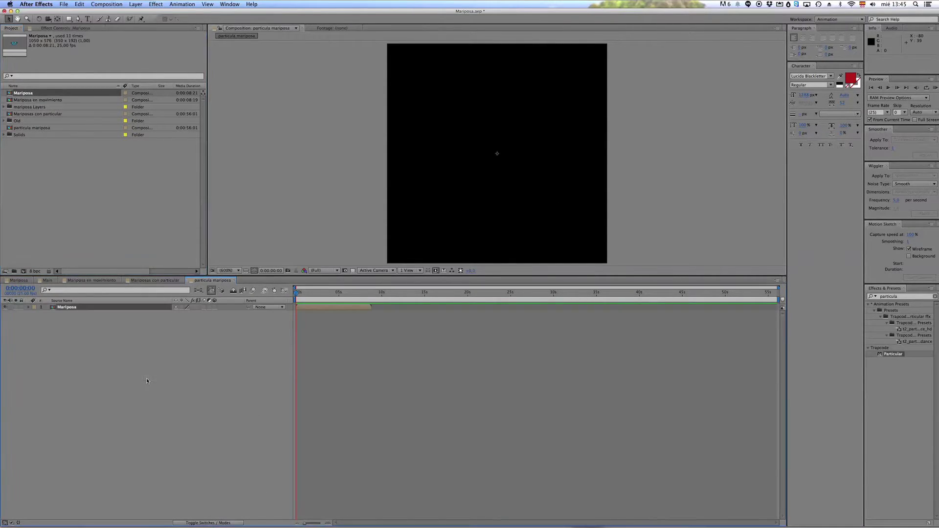
key(s)
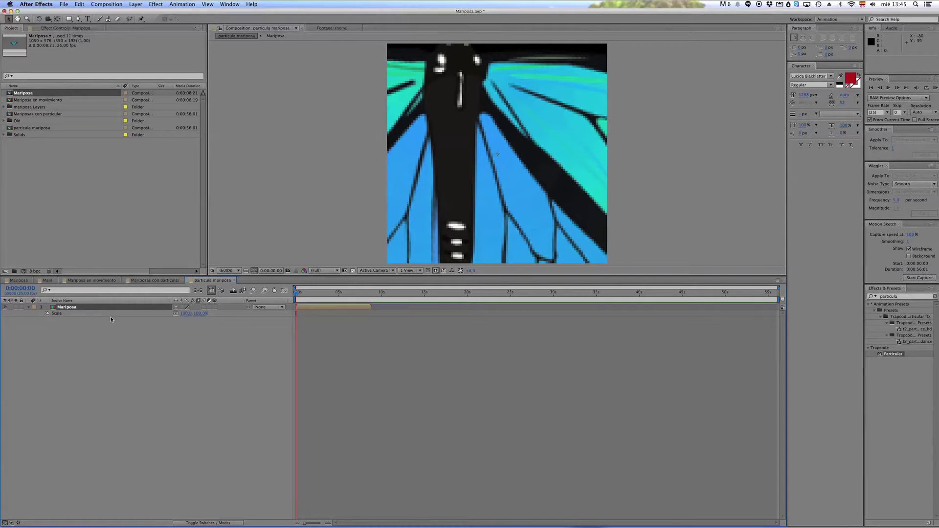
drag(188, 317, 214, 312)
click(215, 306)
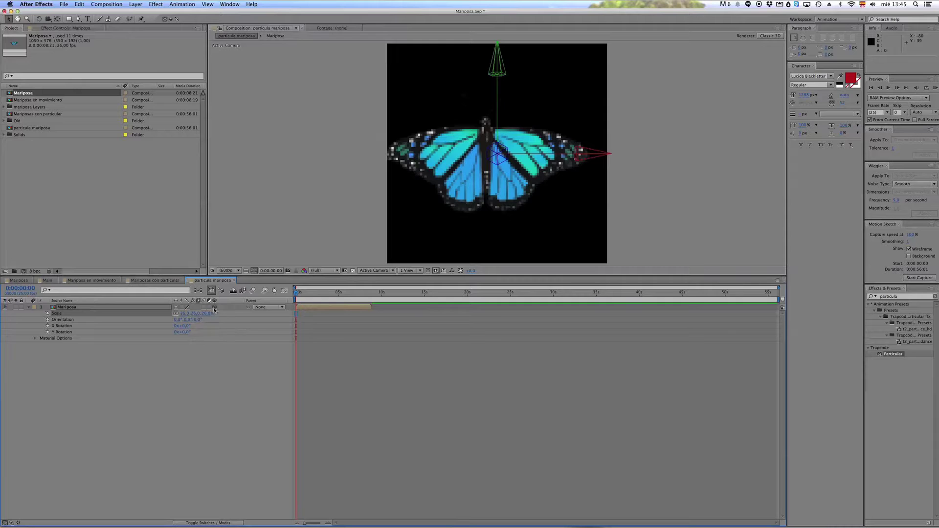
drag(512, 196, 520, 200)
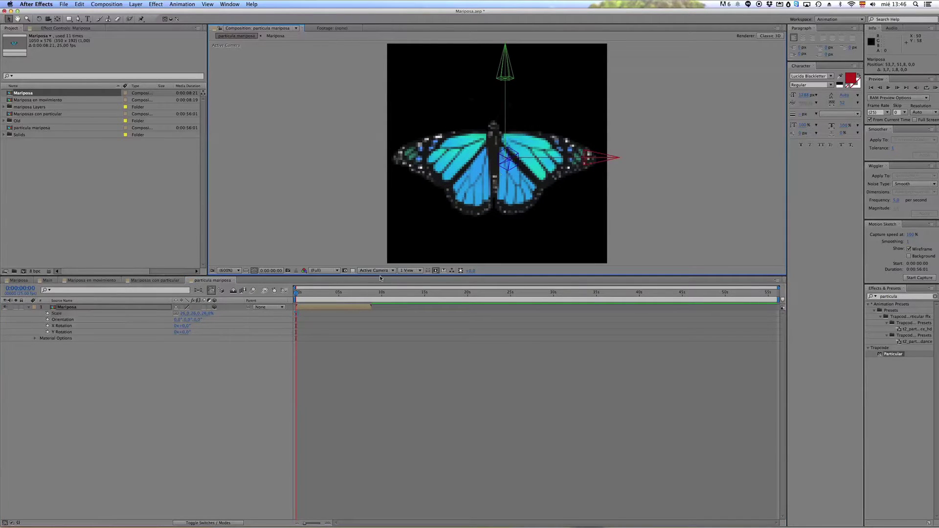
Step: End the work area at 0:00:08:20, where the Mariposa layer ends, and trim the composition to it
drag(305, 293, 371, 296)
key(n)
right_click(363, 298)
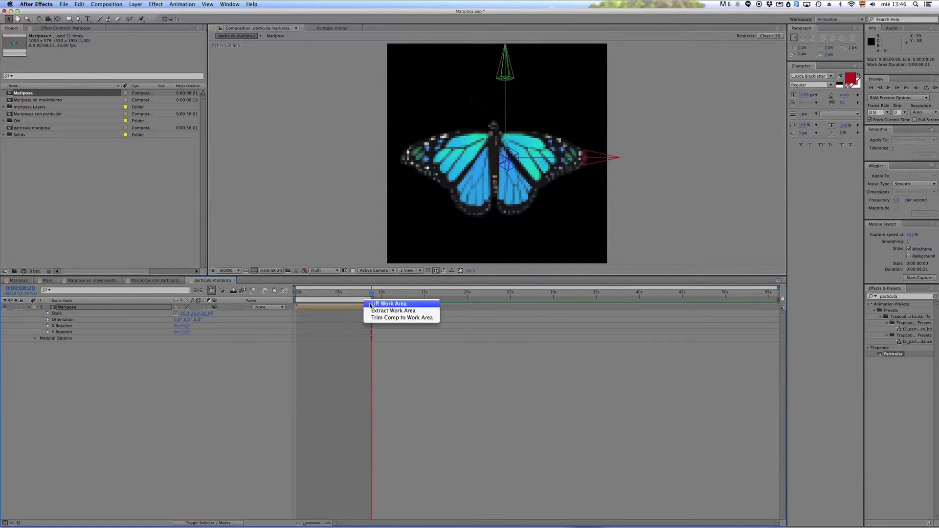
click(386, 319)
Step: Scrub through the trimmed composition and examine the butterfly at several magnifications, including its actual size
drag(343, 295, 701, 295)
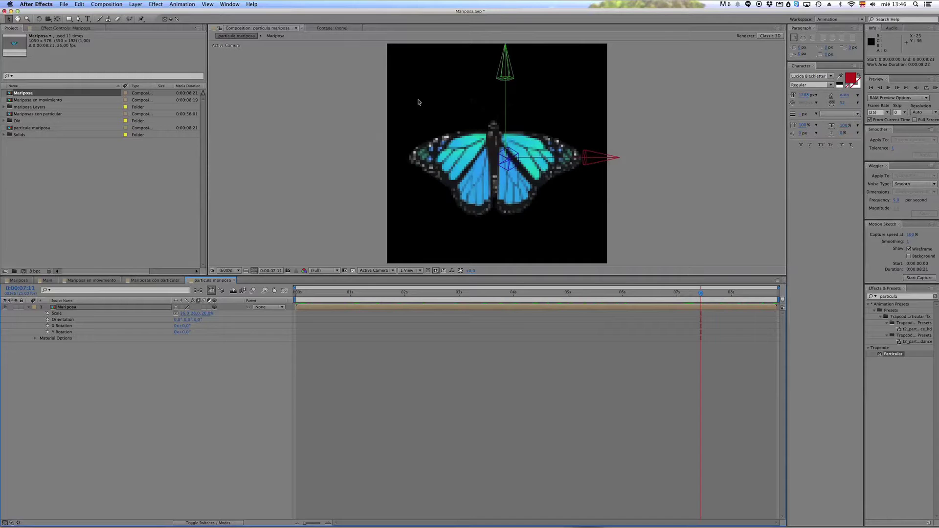
key(comma)
key(comma)
key(comma)
key(comma)
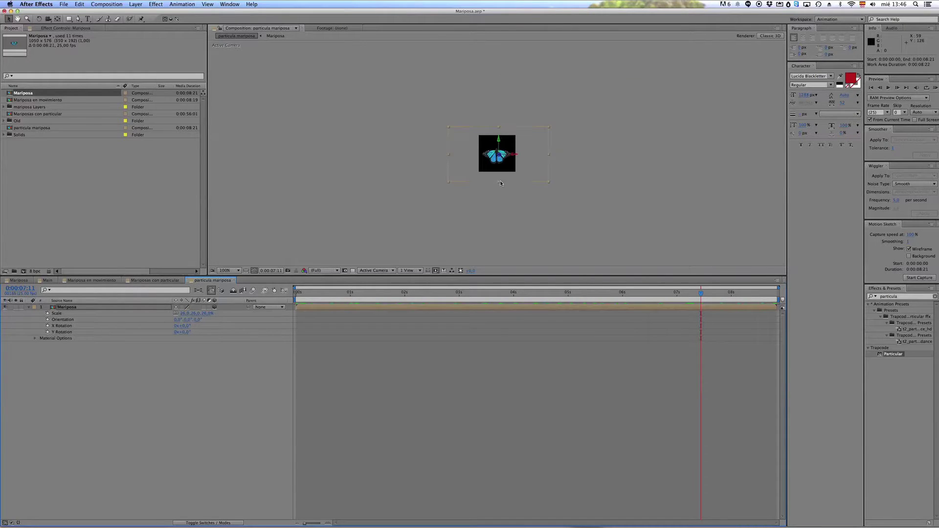
key(comma)
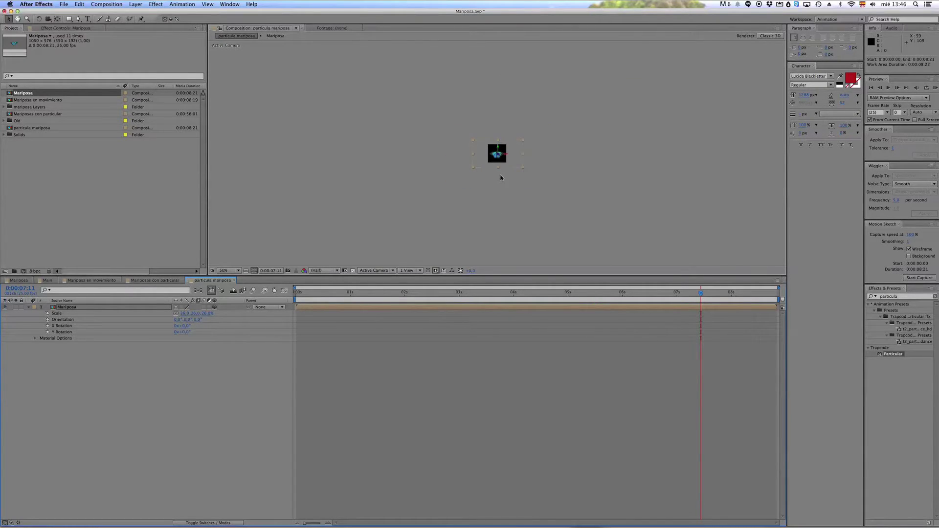
key(period)
key(period)
key(period)
key(period)
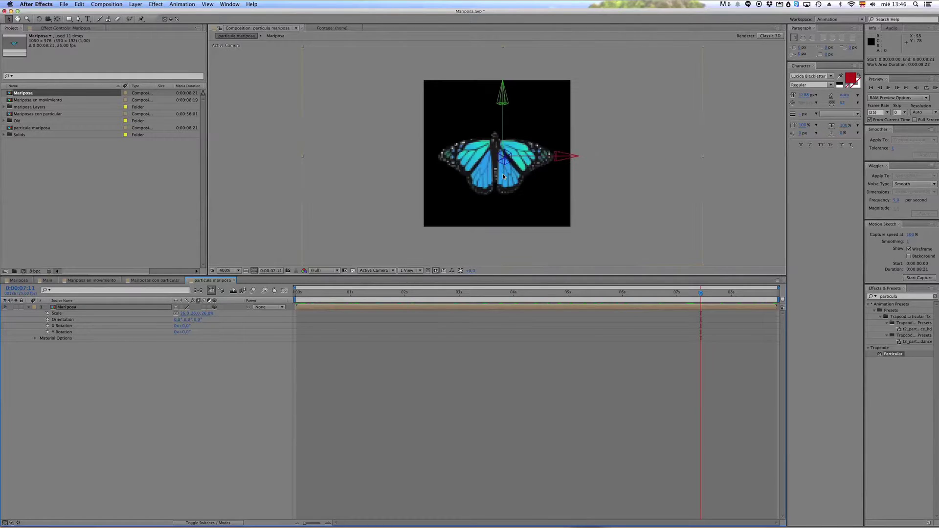
Step: Delete the large Mariposa layer from the Mariposas con particular composition
click(155, 280)
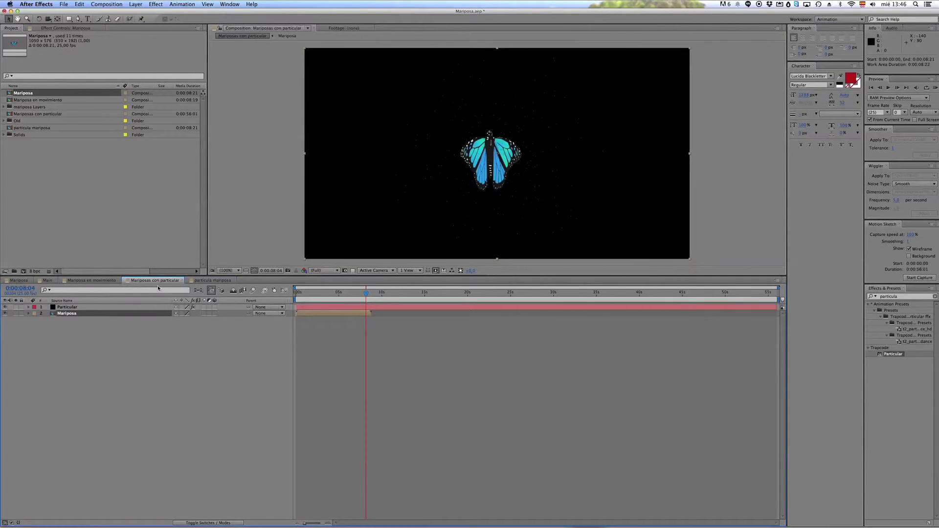
key(Delete)
Step: Review the Particular effect's particle type, keeping Textured Polygon, and check which layers are available as its texture
click(64, 307)
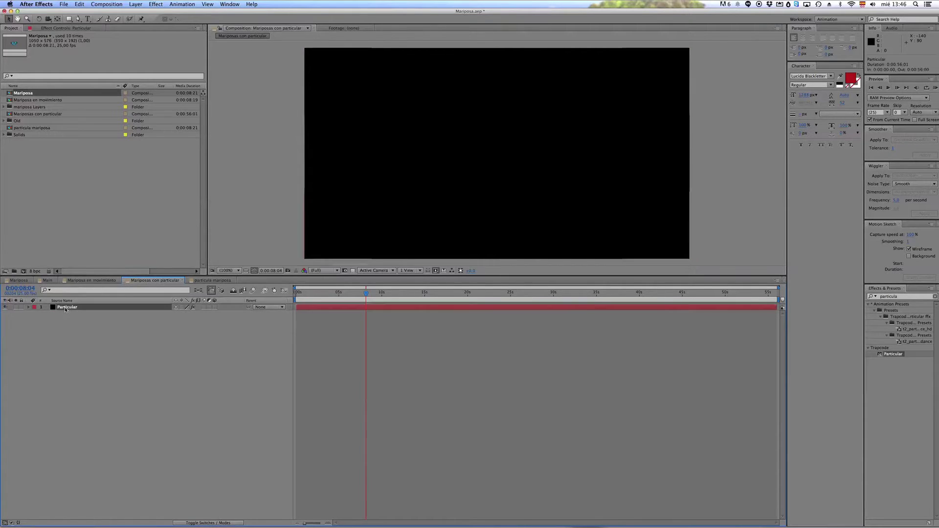
click(66, 28)
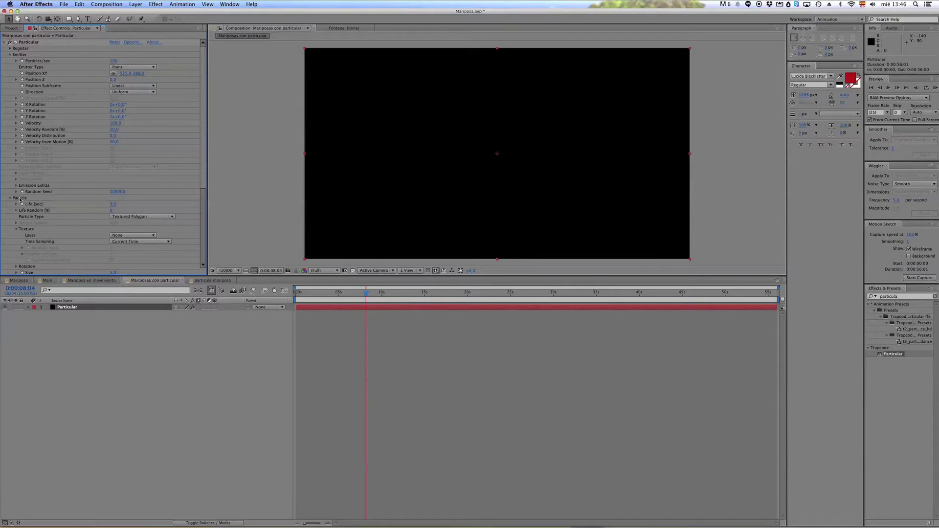
click(119, 217)
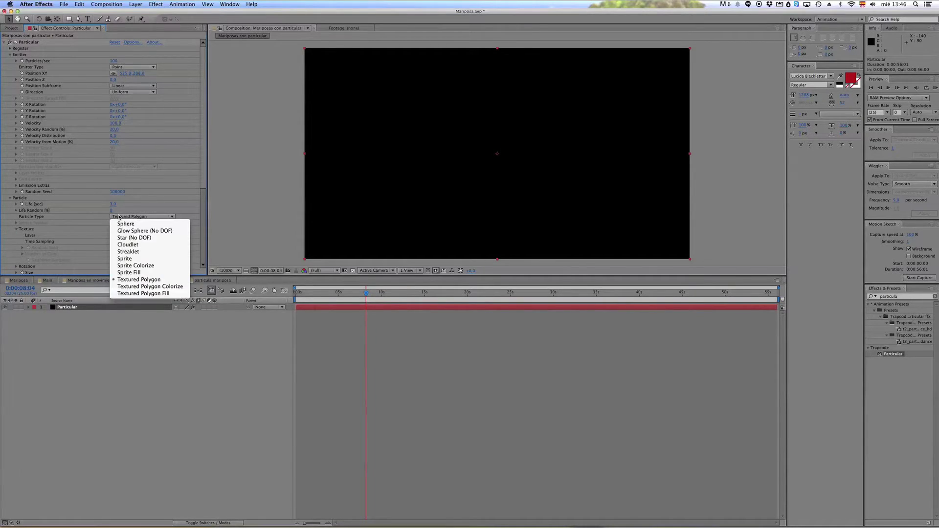
click(127, 279)
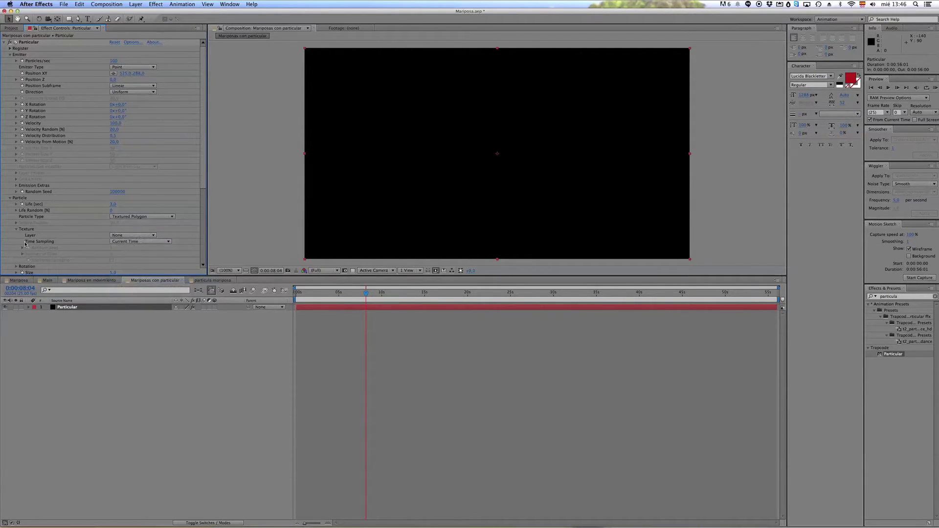
click(122, 236)
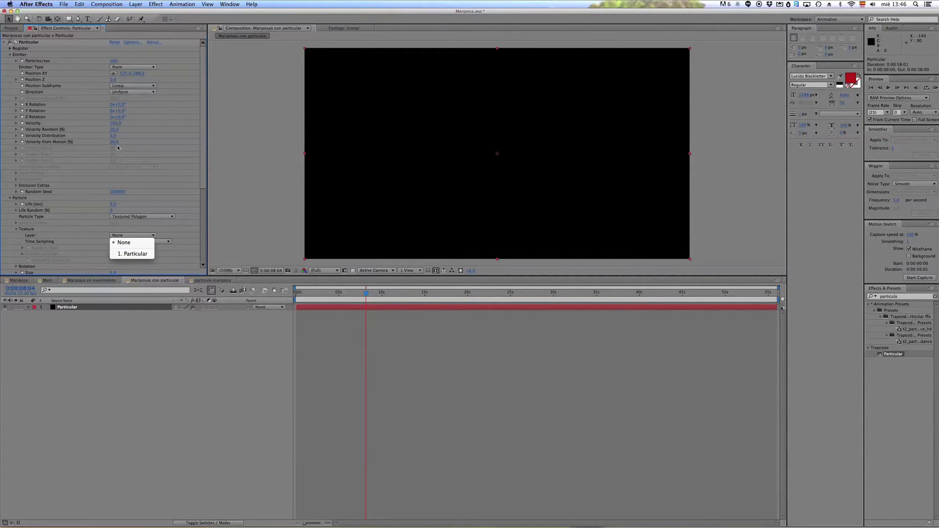
click(9, 30)
Step: Add the particula mariposa composition to Mariposas con particular as a layer below the Particular solid
click(9, 30)
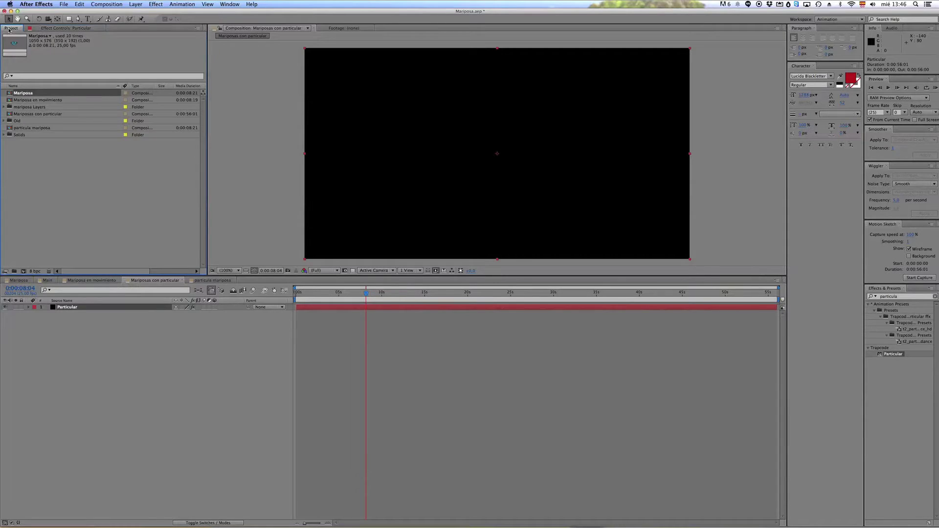
click(41, 101)
click(37, 115)
drag(37, 116, 158, 413)
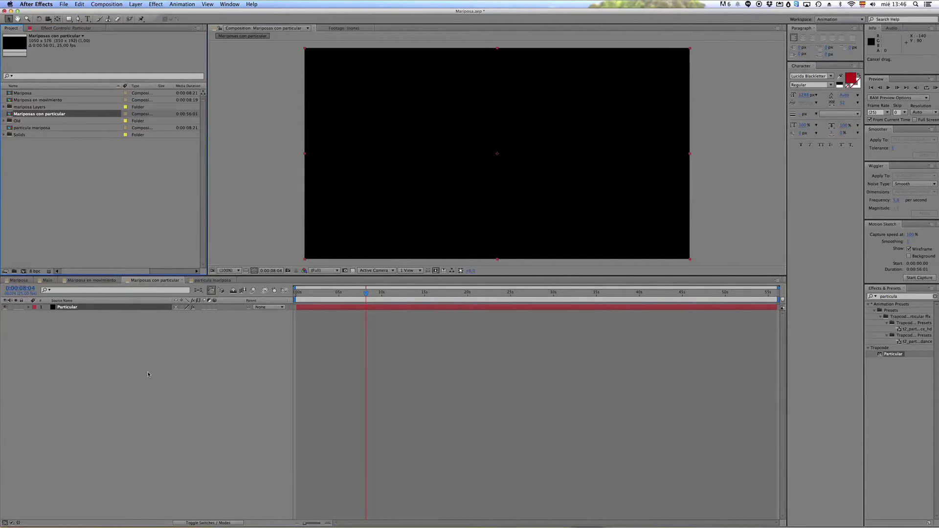
drag(27, 129, 65, 316)
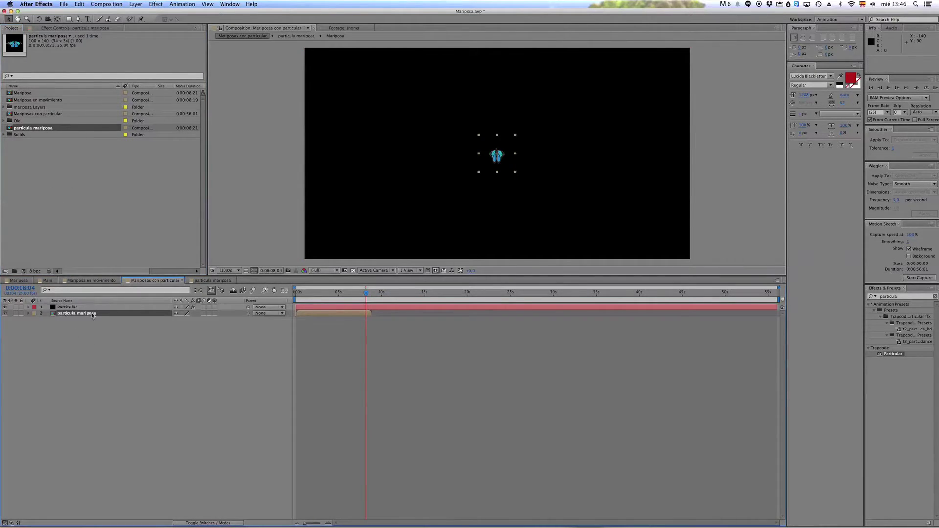
Step: Set the Particular texture layer to particula mariposa and hide the particula mariposa layer in the composition
click(67, 307)
click(81, 28)
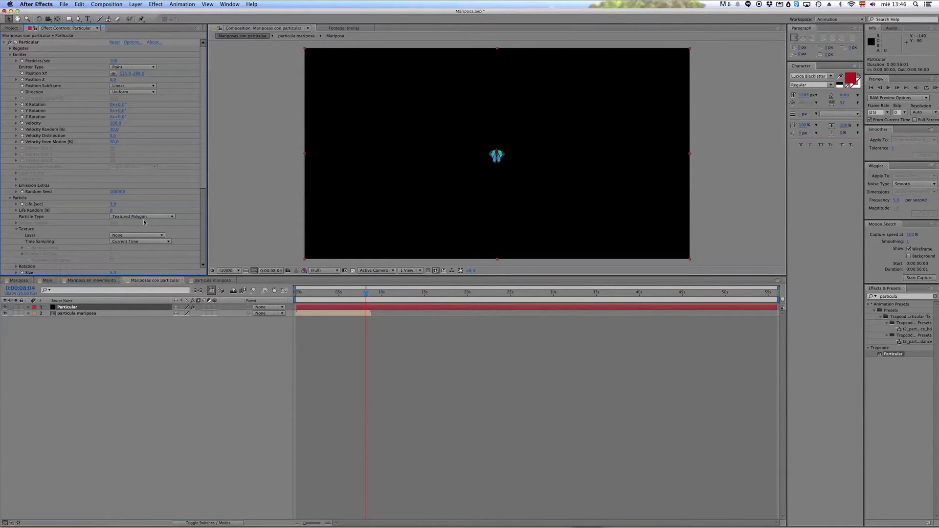
click(133, 236)
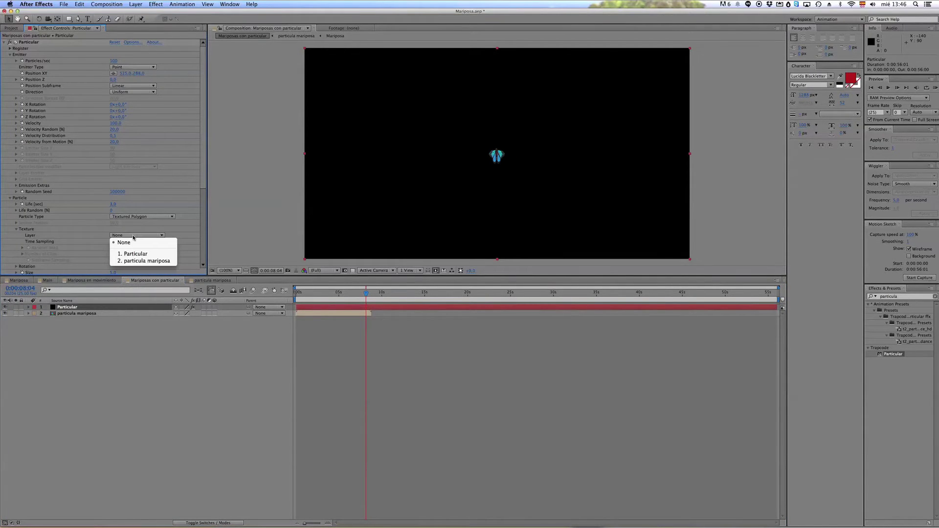
click(135, 261)
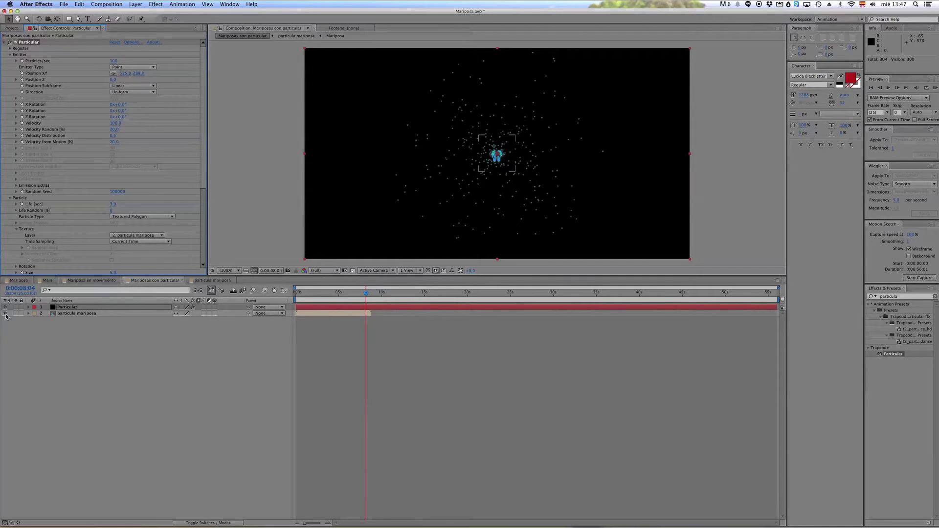
click(5, 314)
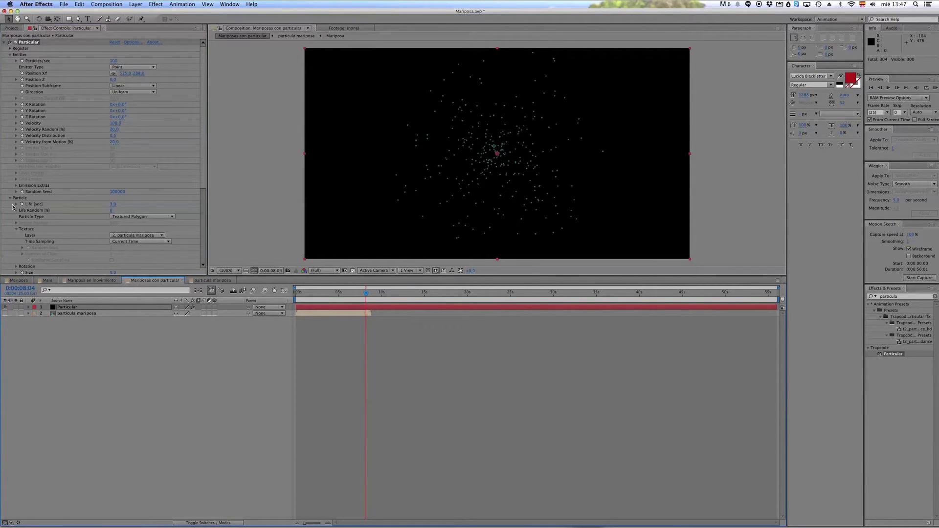
Step: Increase Particular's particle size until individual butterflies are recognisable and scrub through the animation to check them
scroll(26, 225, down, 1)
mouse_move(116, 268)
mouse_down()
mouse_move(136, 266)
mouse_move(120, 267)
mouse_up()
drag(309, 294, 345, 298)
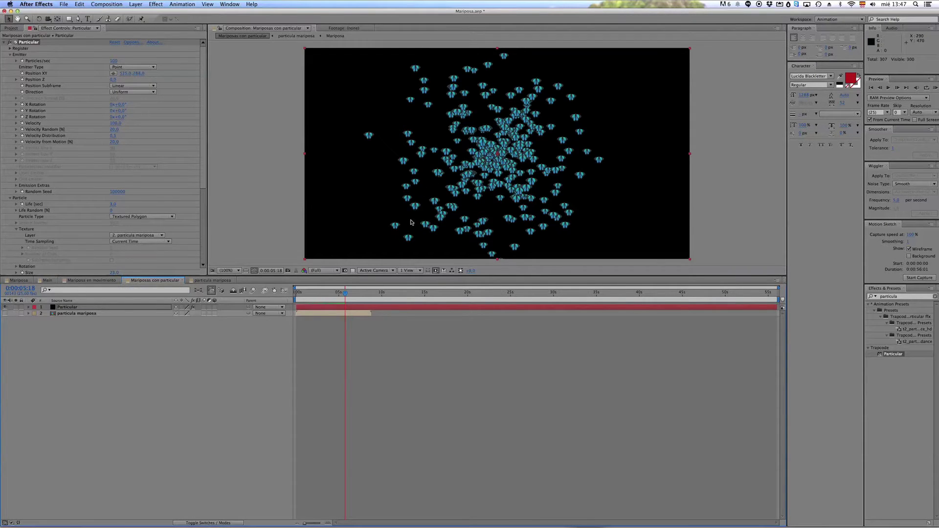
Step: End the work area at 0:00:08:18, where the particula mariposa layer ends, and trim the composition to it
click(372, 293)
drag(372, 293, 371, 292)
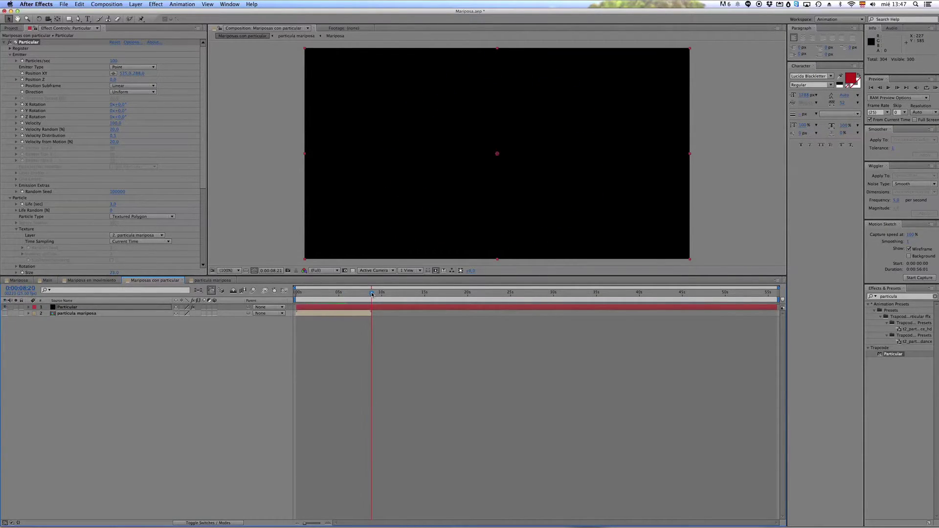
key(n)
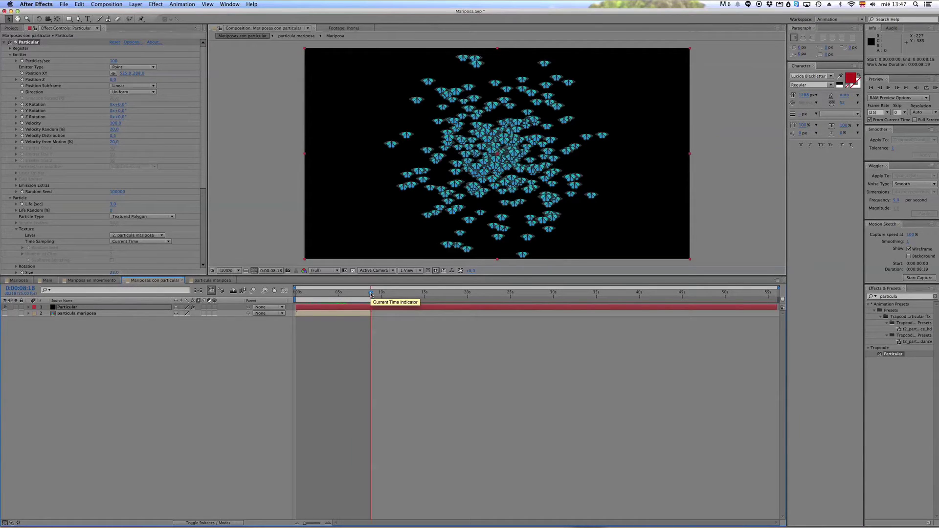
right_click(368, 298)
click(384, 318)
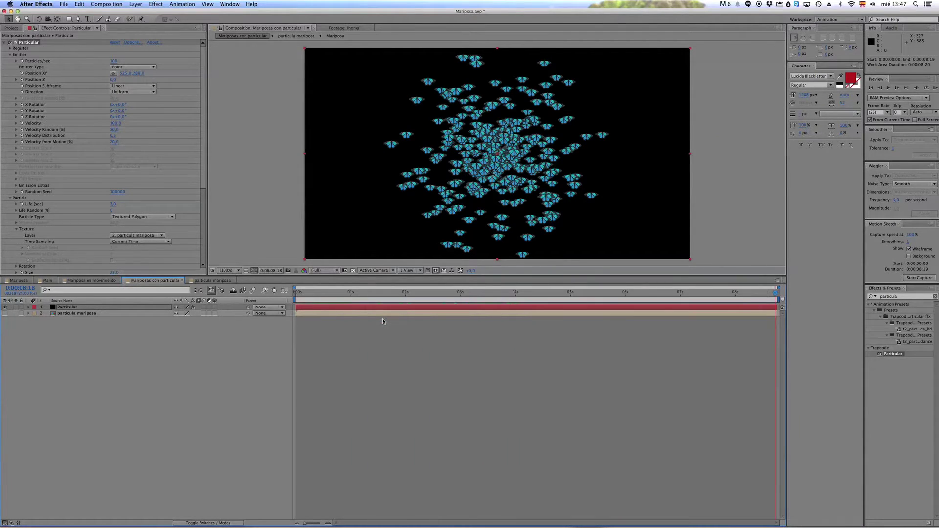
drag(356, 293, 389, 306)
Step: Add a point light named Emitter to the Mariposas con particular composition
right_click(216, 346)
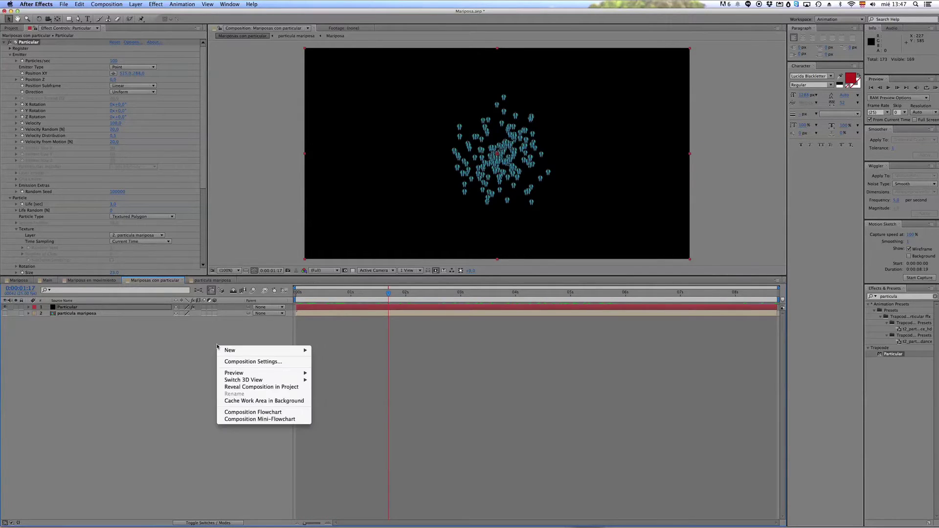
mouse_move(230, 349)
click(357, 378)
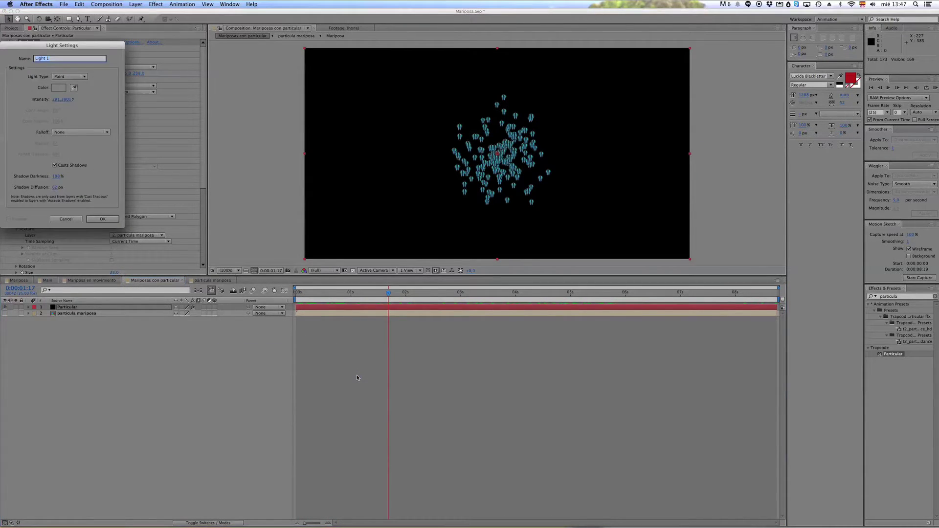
text(E)
key(Return)
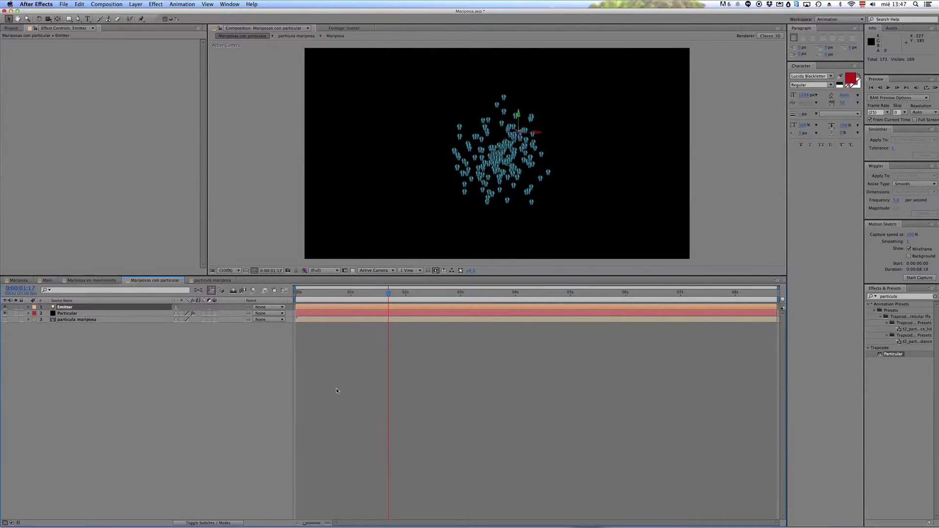
Step: Keyframe the Emitter light's position at 0:00:00:00 outside the frame, beyond its lower left edge
click(73, 307)
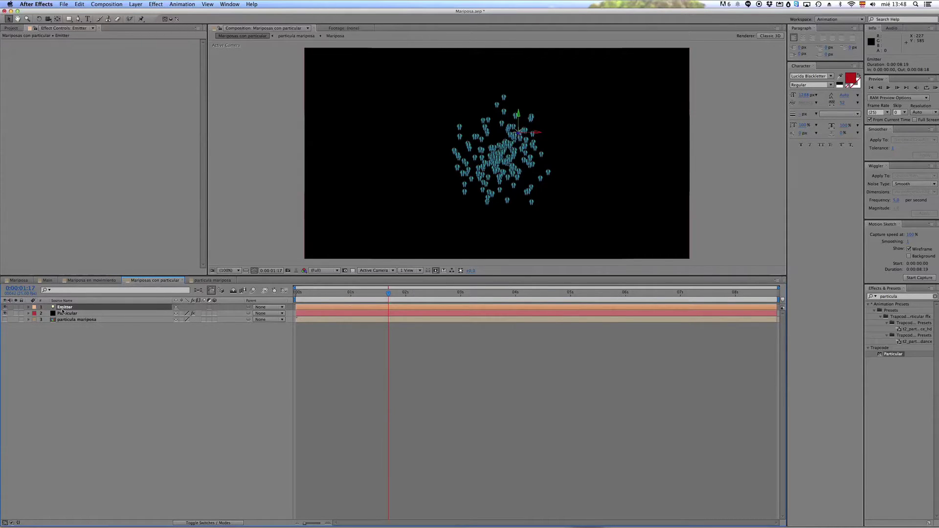
key(p)
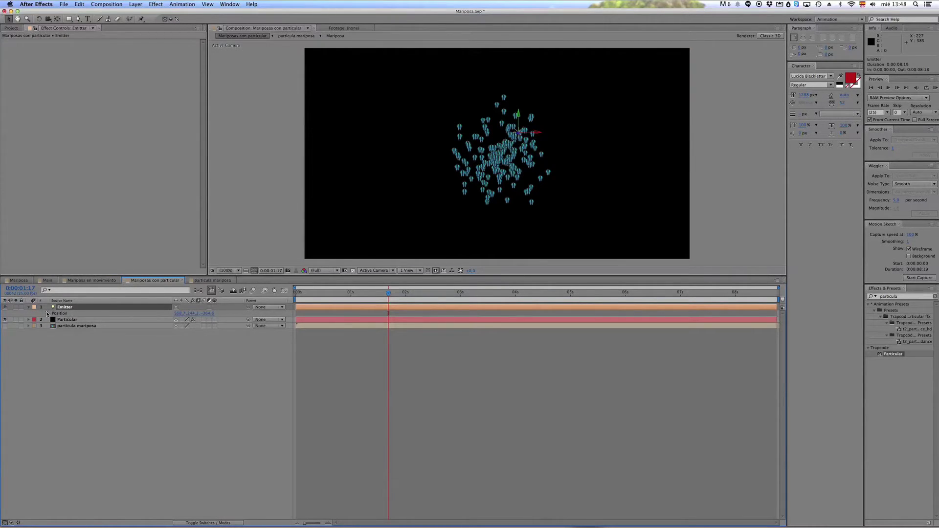
key(Home)
drag(519, 135, 339, 154)
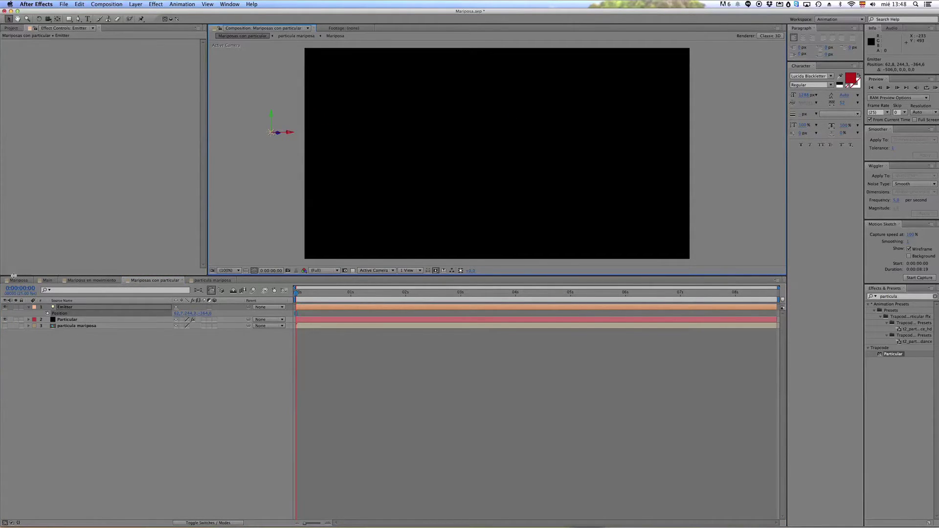
click(47, 313)
drag(177, 315, 407, 304)
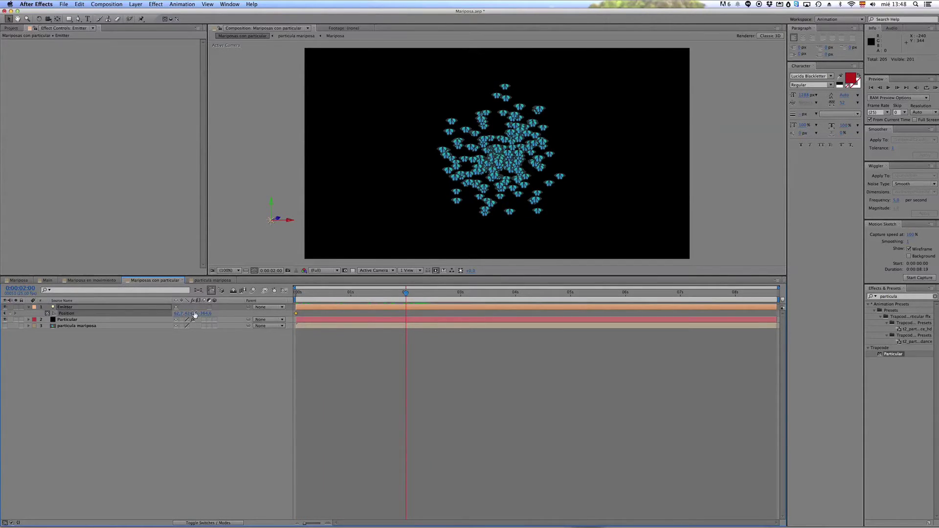
Step: Keyframe the Emitter light at 0:00:02:00 beyond the frame's upper right edge and scrub through the diagonal movement
drag(177, 313, 1, 312)
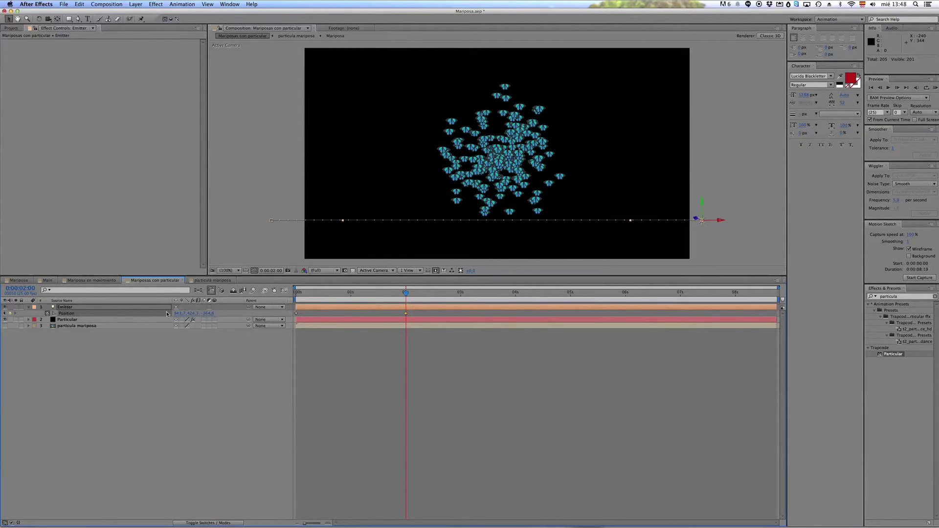
drag(191, 313, 39, 313)
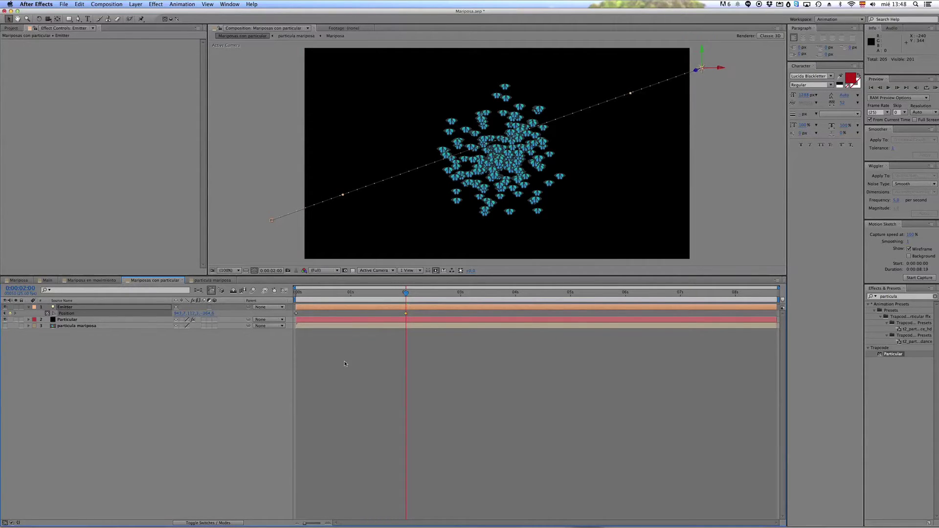
drag(304, 289, 402, 294)
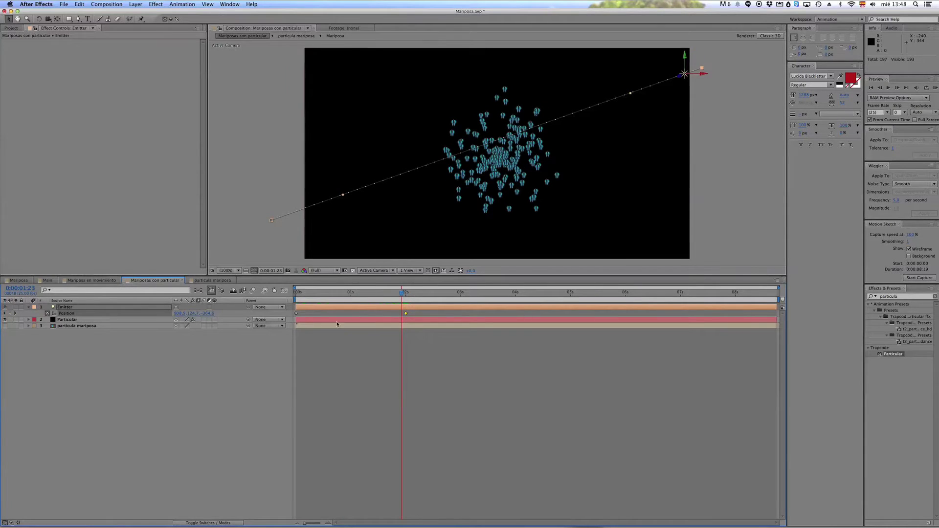
Step: Set Particular's emitter type to Light(s) and scrub to check that the butterflies follow the Emitter light
click(66, 320)
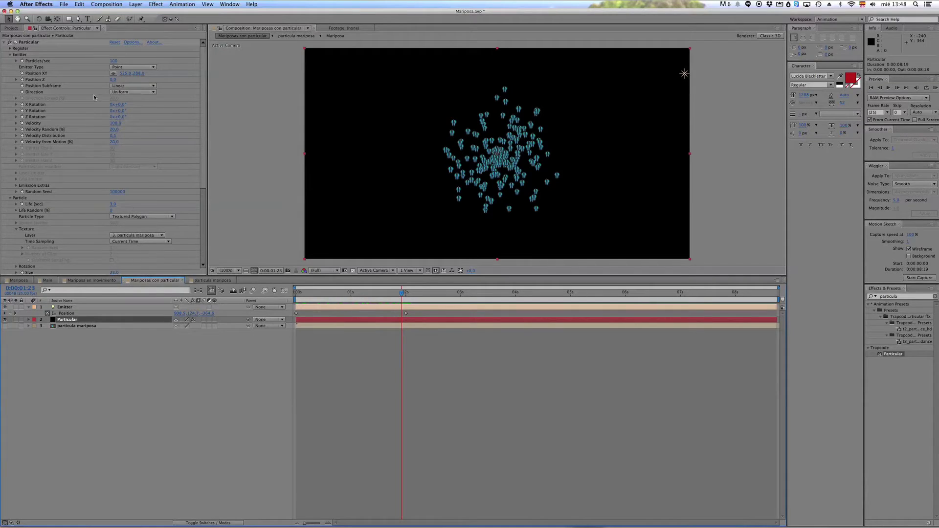
click(132, 67)
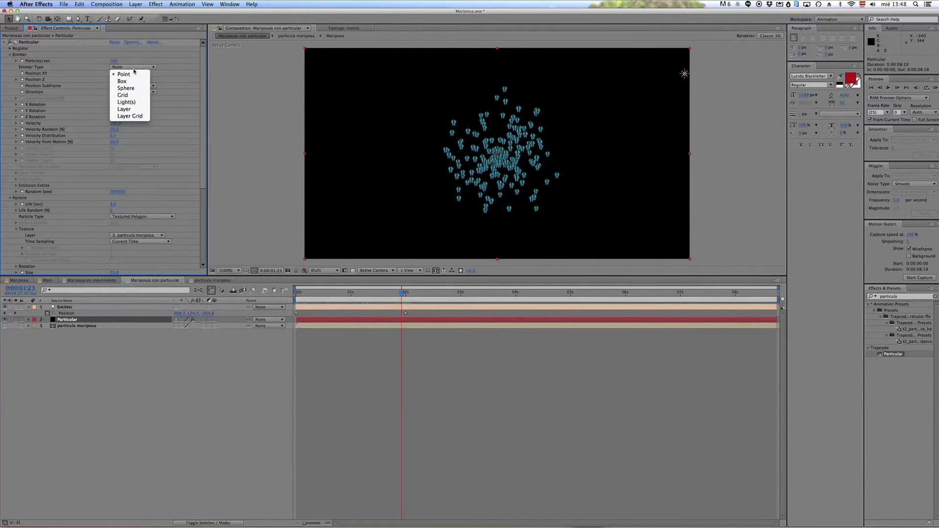
click(130, 104)
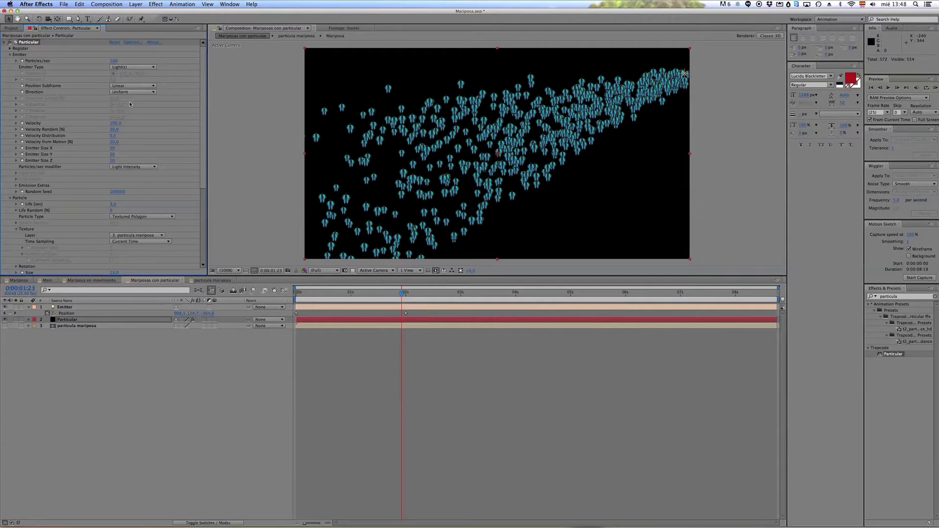
drag(310, 293, 375, 303)
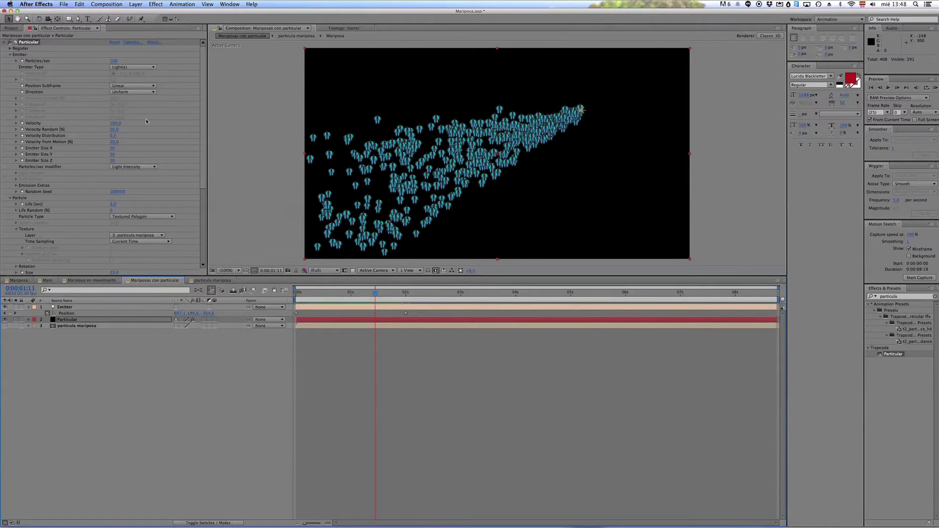
Step: Reduce Particular's emission rate to 10 particles per second
drag(115, 61, 111, 61)
click(113, 61)
text(20)
key(Return)
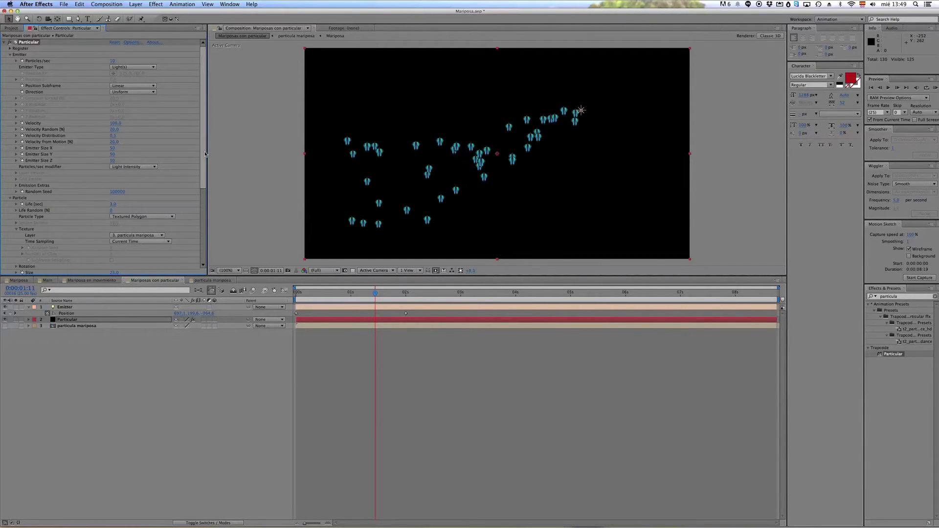
Step: Reduce the butterflies' particle size slightly and raise Size Random to about 55 percent
drag(300, 293, 326, 295)
scroll(147, 219, down, 5)
drag(113, 229, 111, 228)
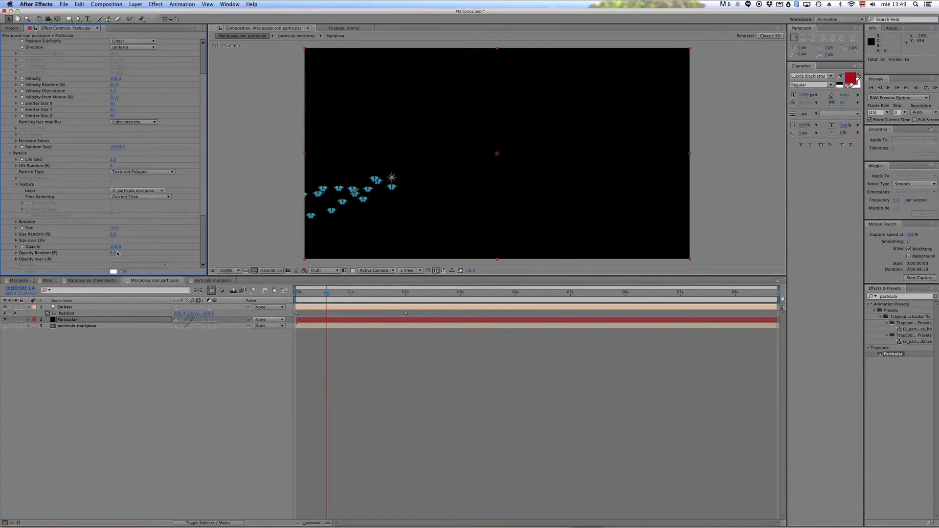
scroll(82, 240, down, 1)
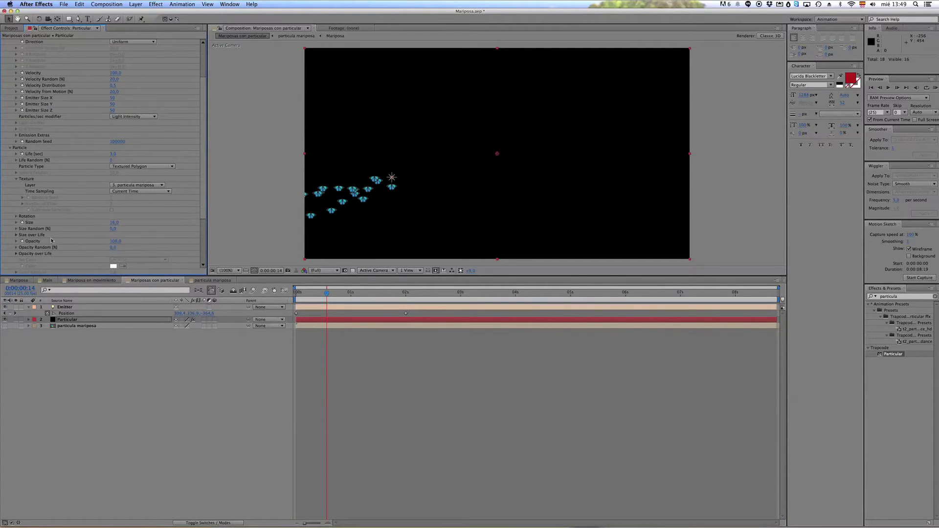
click(16, 229)
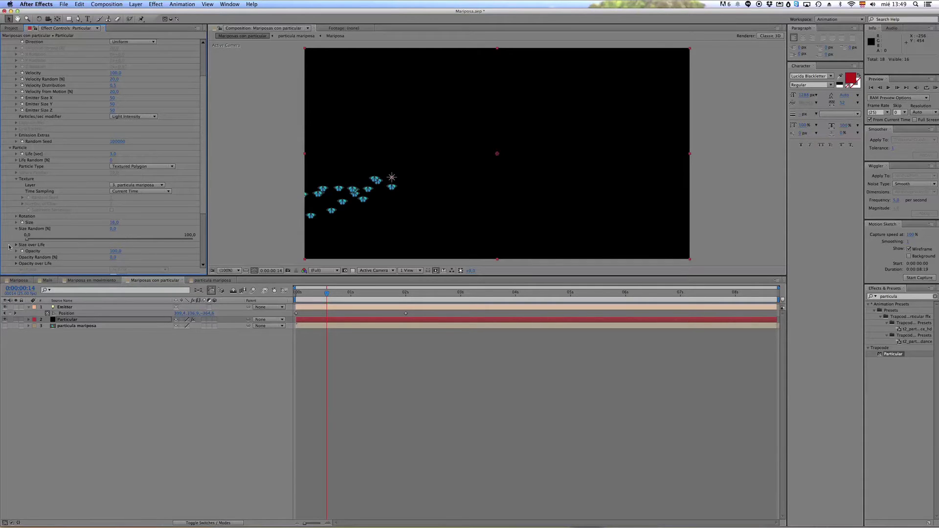
drag(28, 240, 126, 240)
Step: Change the particle type to Textured Polygon Colorize, set its colour to Over Life, and scrub through the result
scroll(199, 195, down, 5)
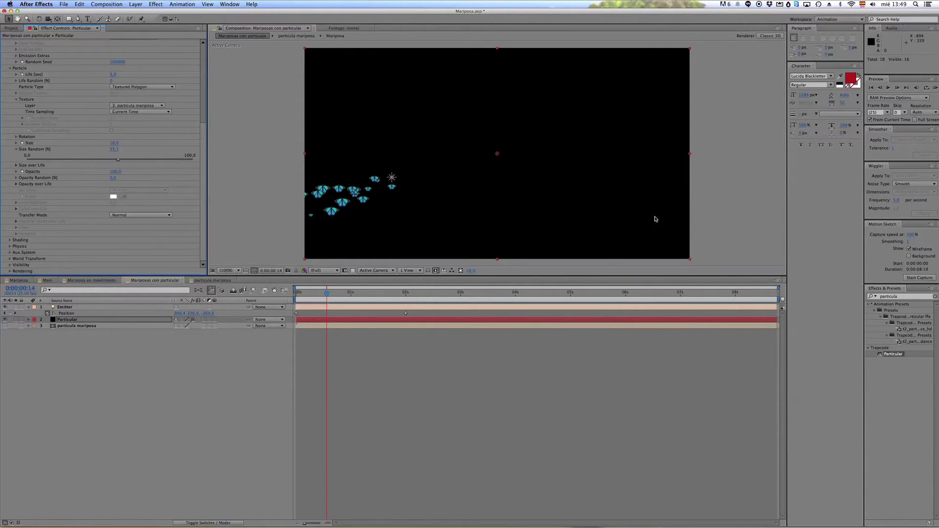
click(146, 87)
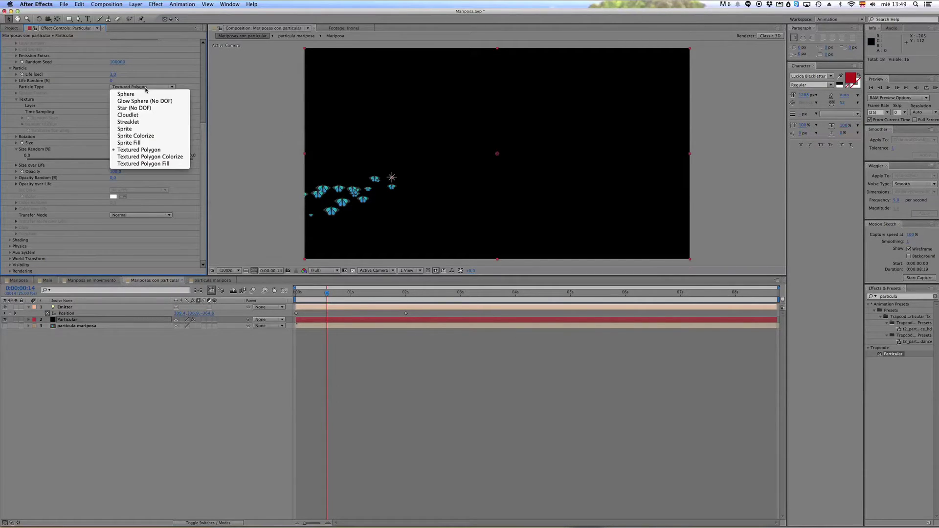
click(156, 157)
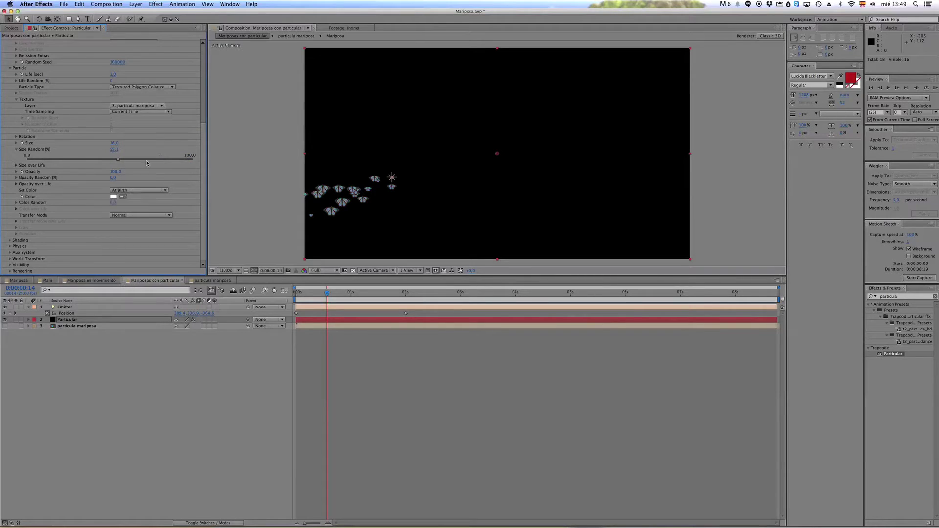
click(113, 191)
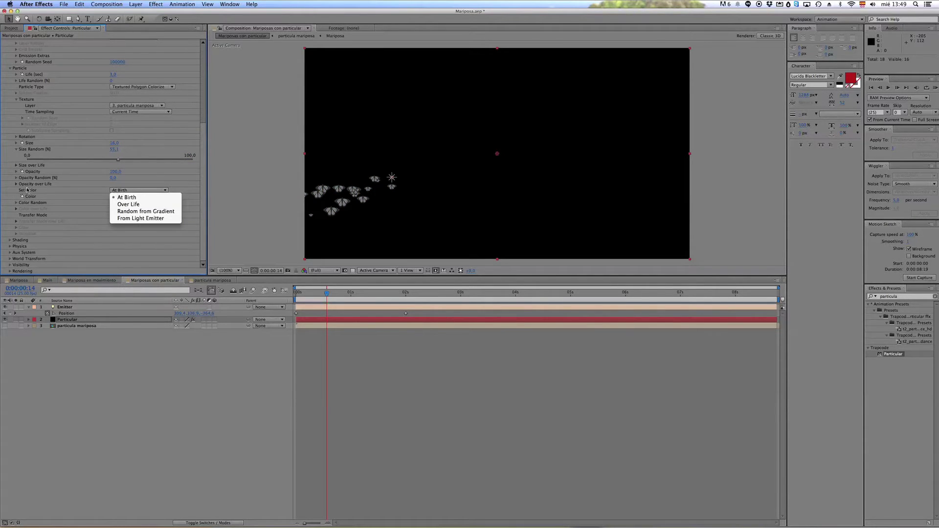
click(155, 206)
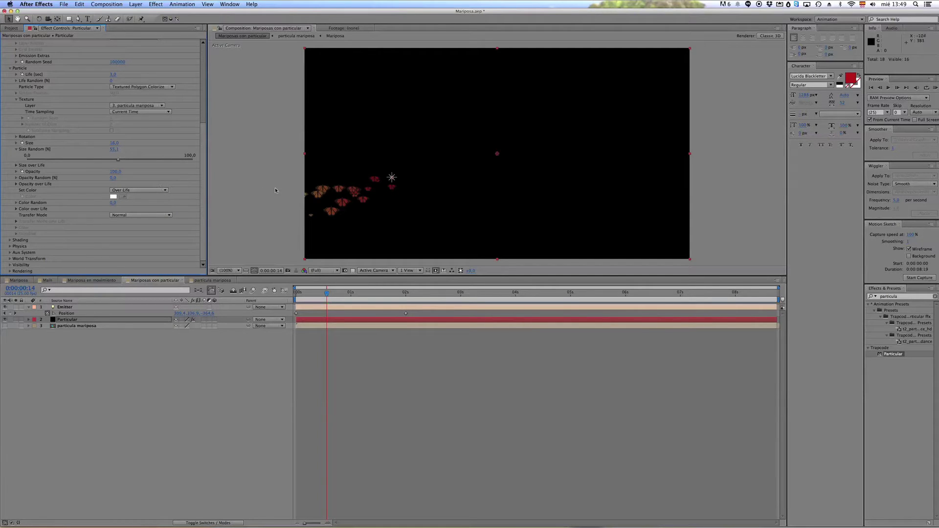
drag(327, 293, 374, 306)
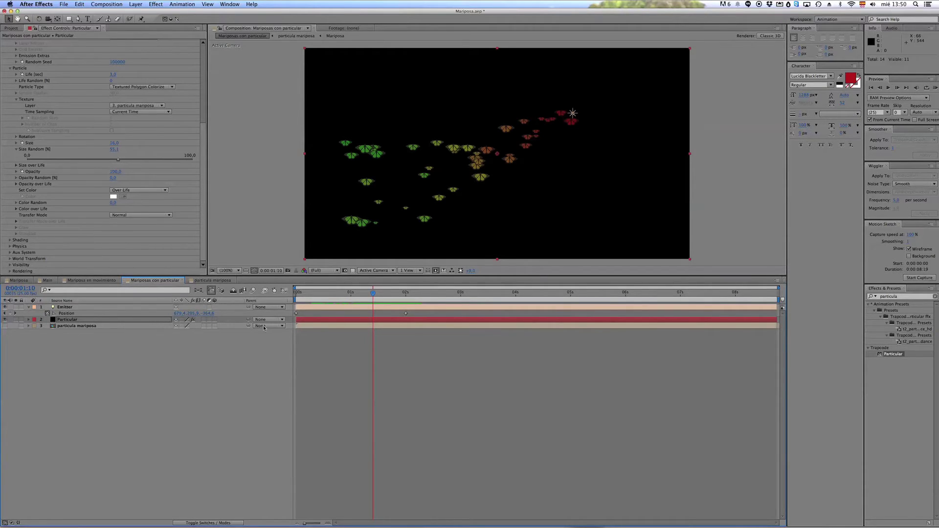
Step: Return to the start of the timeline and remove all Position keyframes from the Emitter light
drag(305, 292, 296, 293)
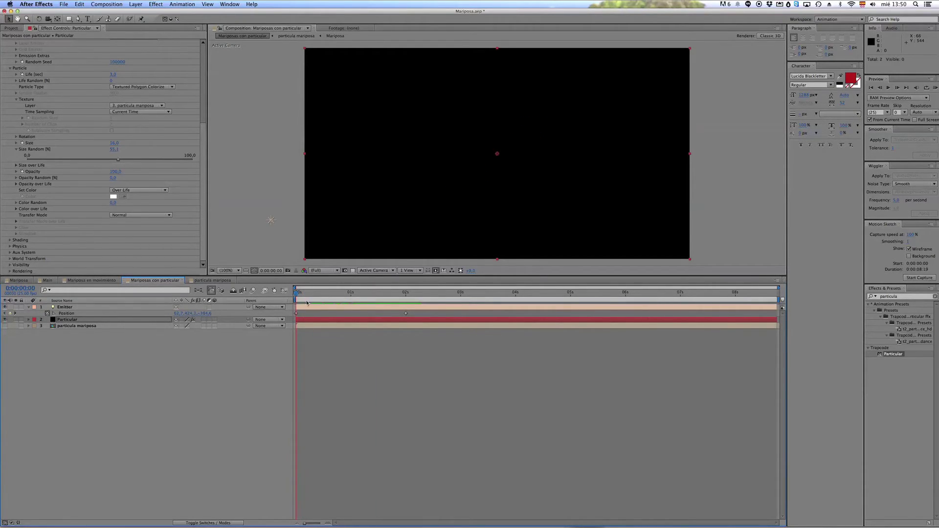
click(406, 314)
click(47, 314)
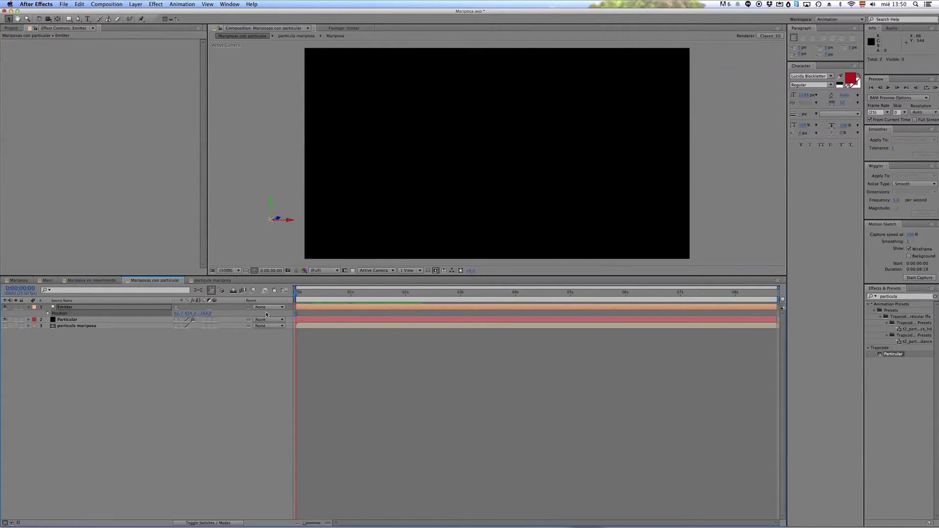
Step: Add an expression to the Emitter light's Position that defines x= time*600 +transform.position[0];
alt+click(48, 313)
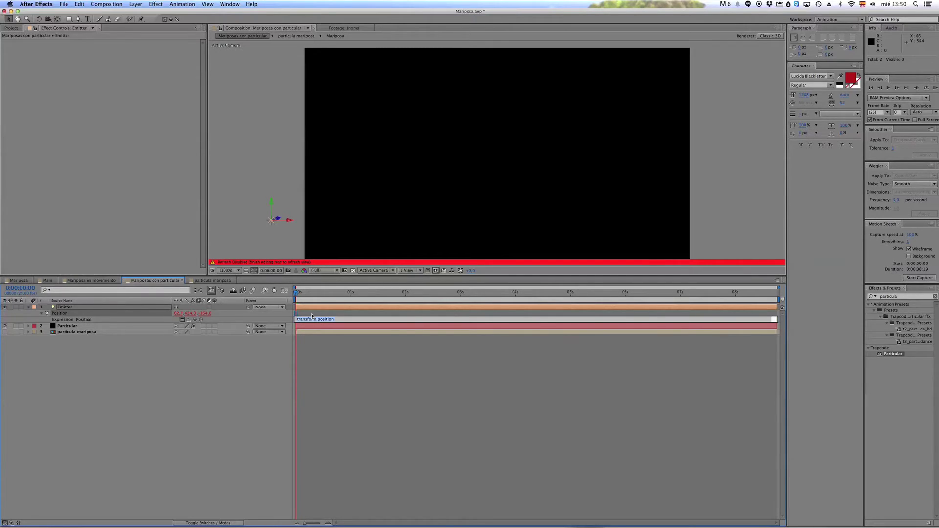
text(x= time*600 +)
drag(196, 320, 180, 317)
key(Return)
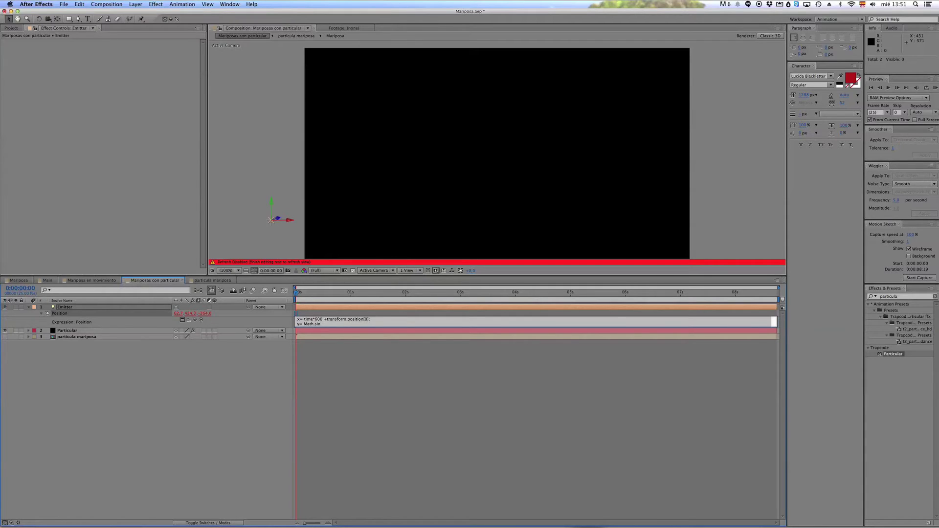
Step: Define the expression's y value as Math.sin (time)*80 +wiggle (1,400) + transform.position[1];
text(time)*80 +wiggle (1,400) +)
text(transform.position[1];)
key(Return)
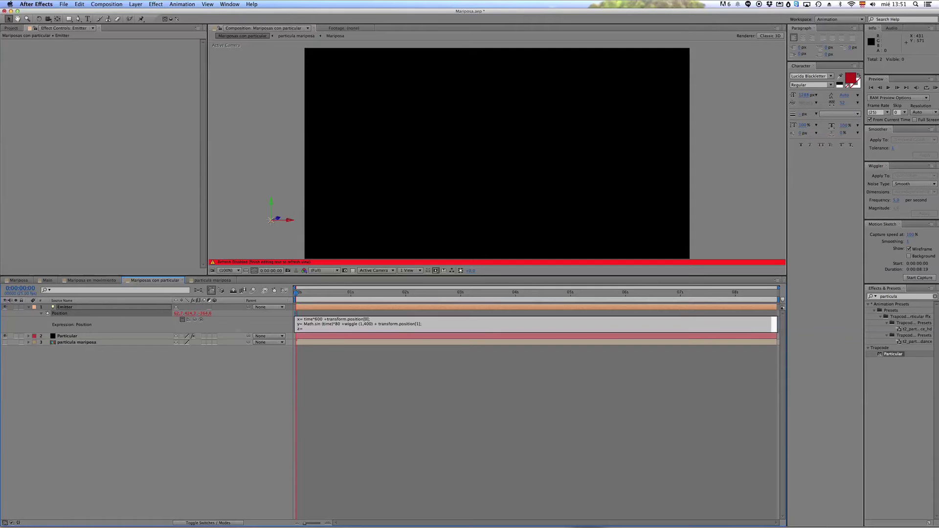
Step: Complete the expression with z= transform.position[2]; and the output [x,y[1],z], and scrub through the emitter's motion
text(z= transform.position[2];)
key(Return)
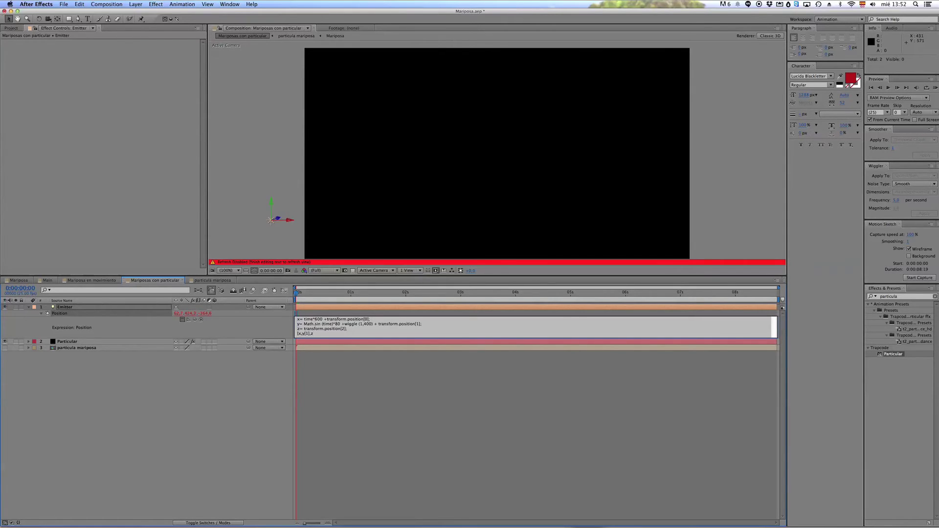
key(KP_Enter)
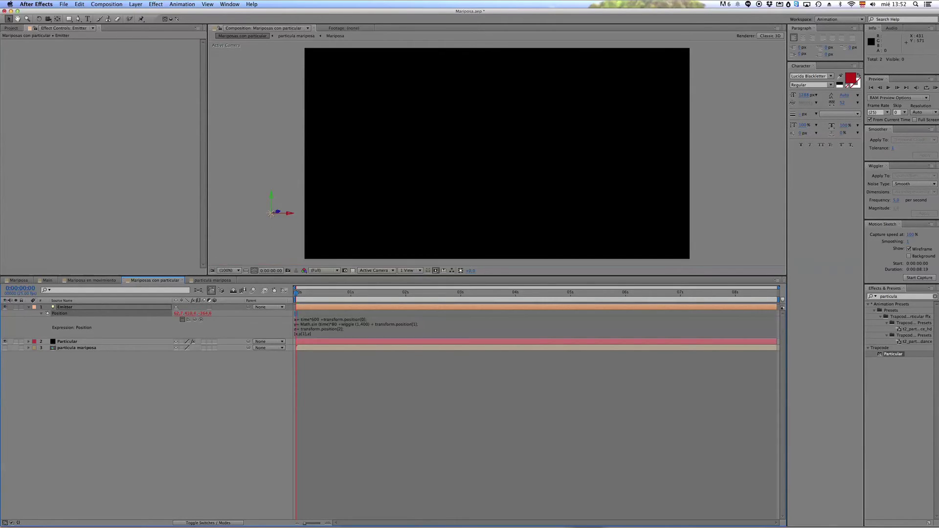
drag(297, 293, 305, 295)
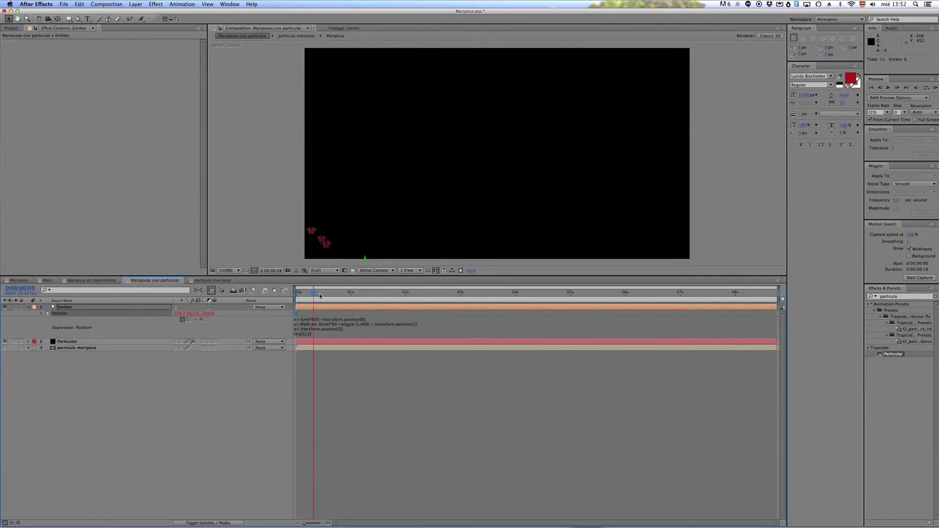
drag(361, 272, 406, 220)
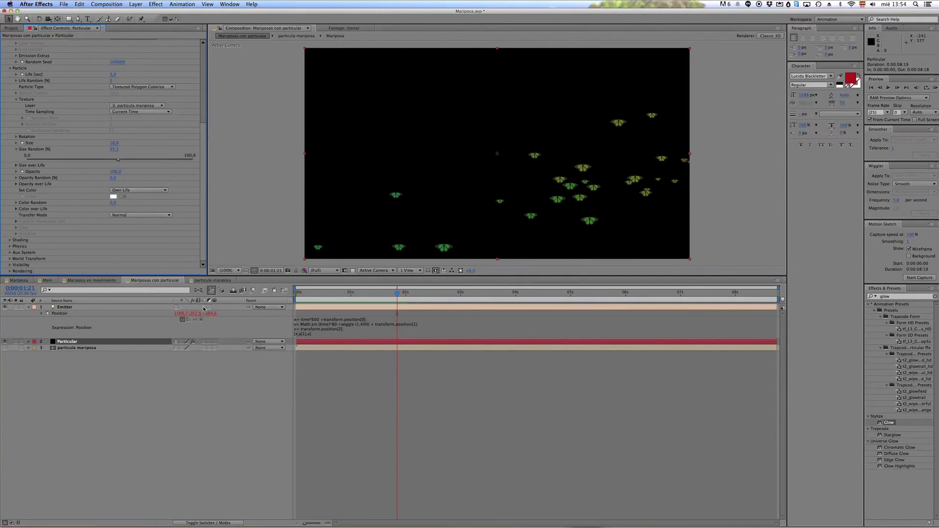
Step: Look at the particula mariposa composition, preview Mariposa en movimiento, and return to the start of Mariposas con particular
click(212, 280)
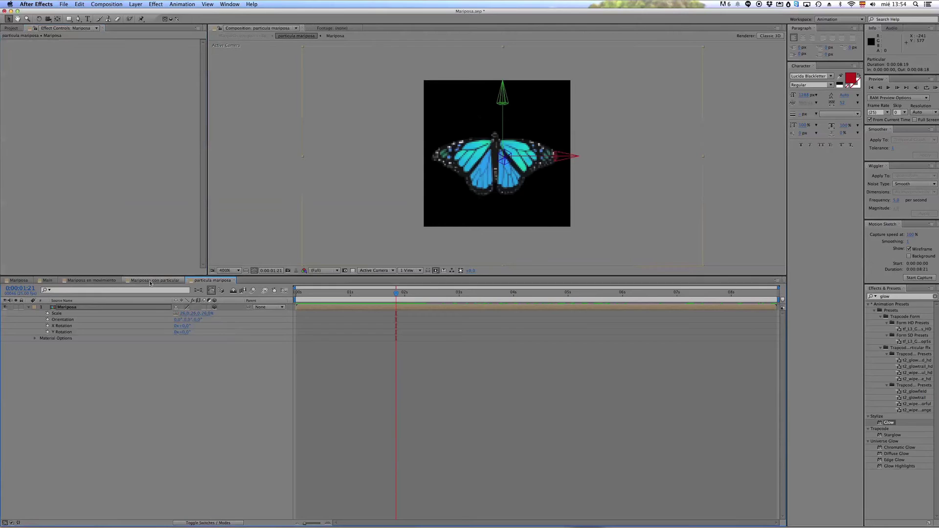
click(92, 280)
key(space)
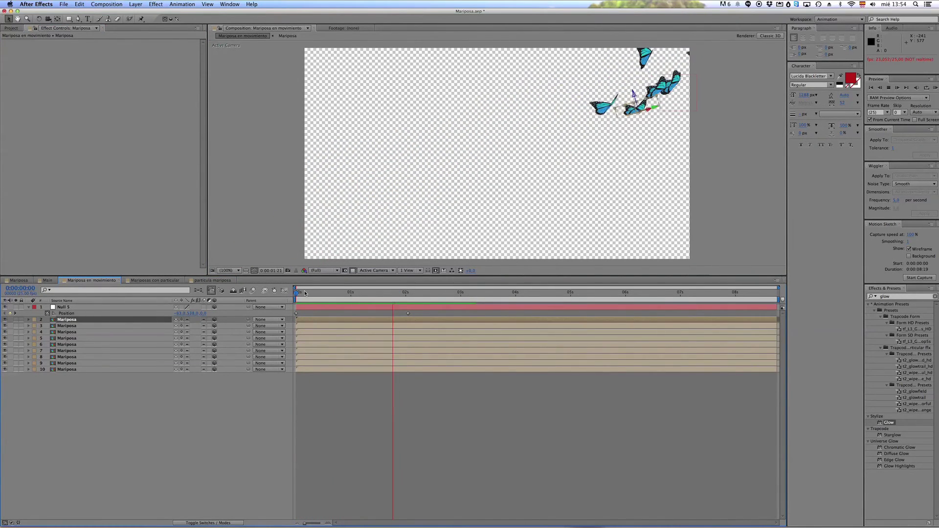
click(155, 281)
click(295, 293)
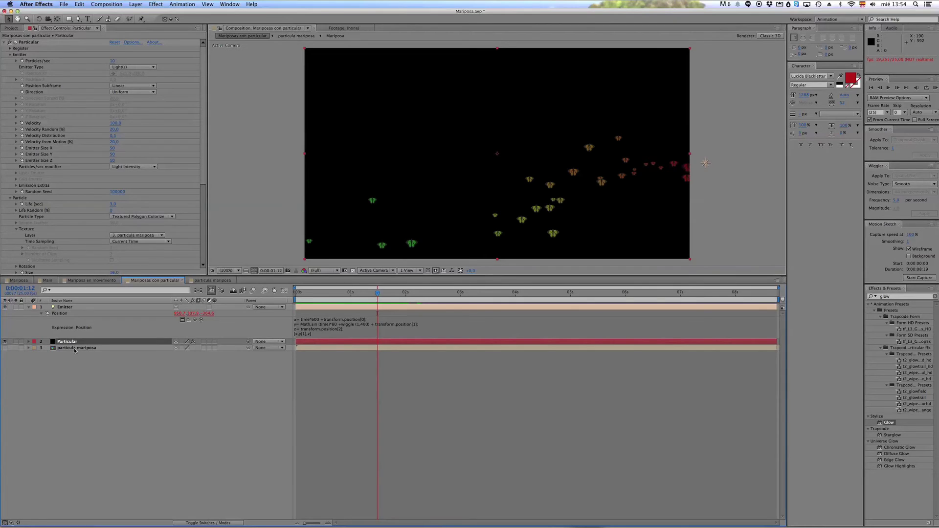
Step: Rotate Particular's butterflies about 60 degrees around the Z axis and scrub through the result
scroll(49, 229, down, 5)
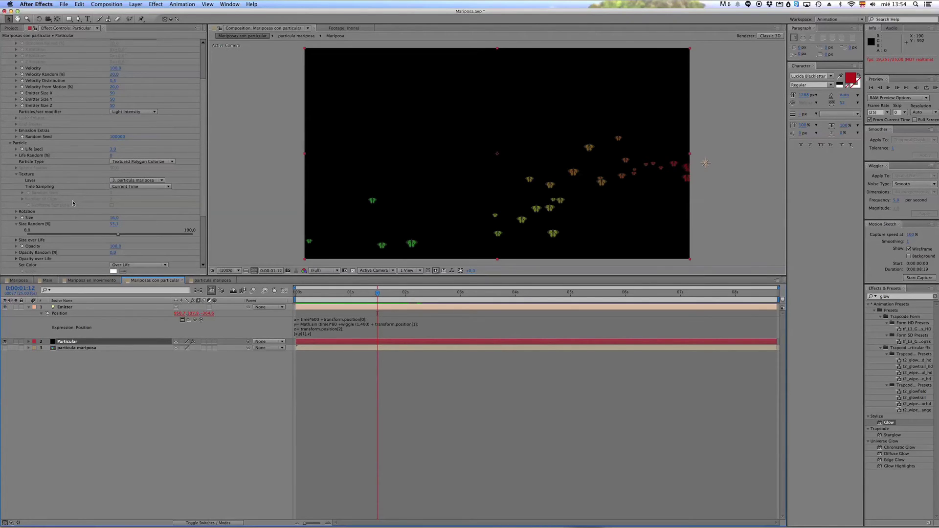
click(18, 212)
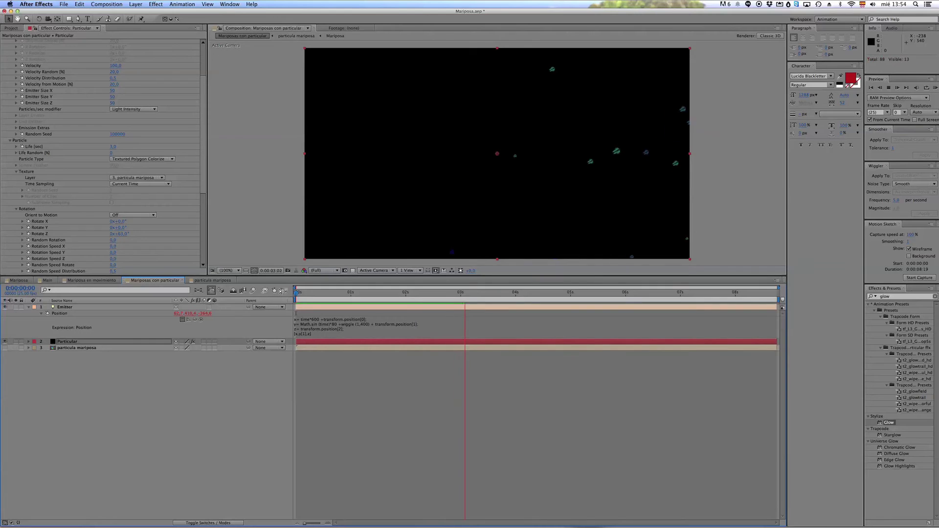
drag(316, 293, 373, 294)
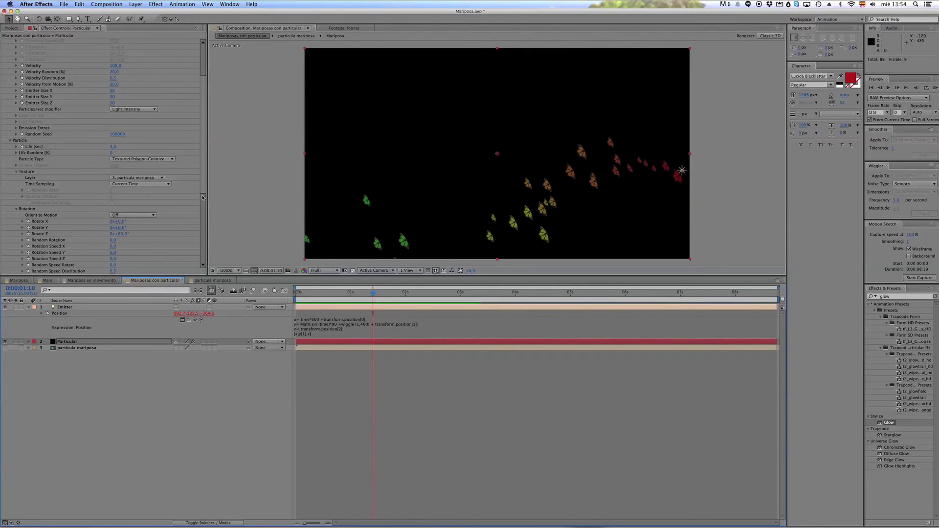
Step: Review Particular's rotation settings and available particle types, keeping Textured Polygon Colorize
scroll(122, 241, down, 2)
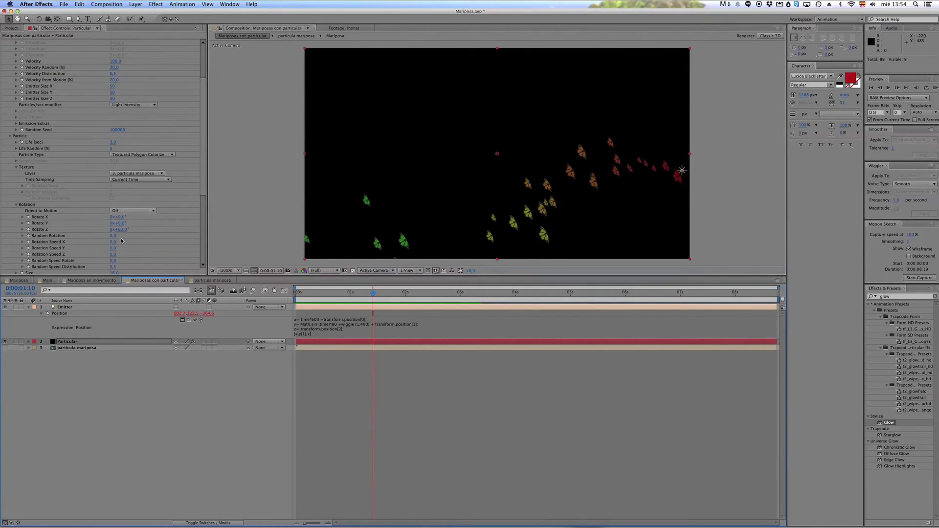
scroll(146, 196, up, 3)
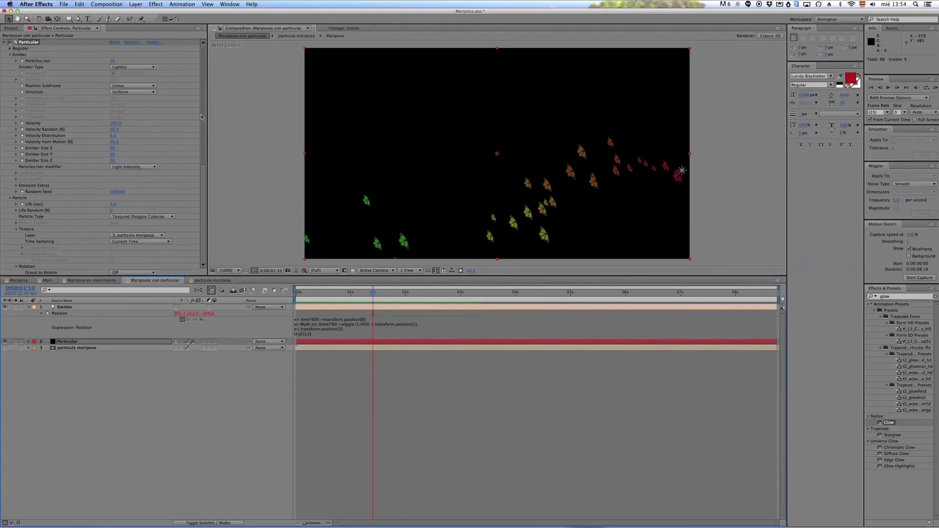
click(144, 216)
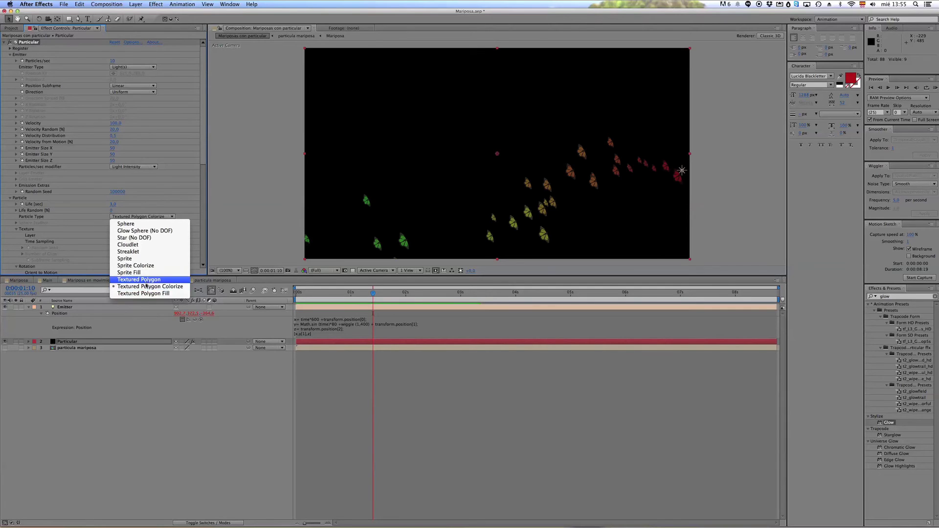
click(144, 287)
Step: Compare the single butterfly in particula mariposa with the swarm in Mariposa en movimiento, and return to Mariposas con particular
click(211, 280)
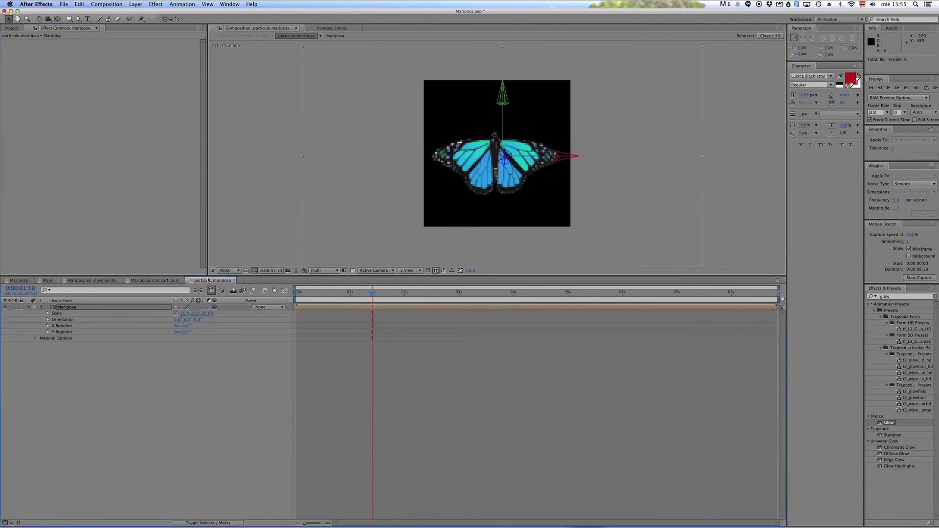
click(87, 281)
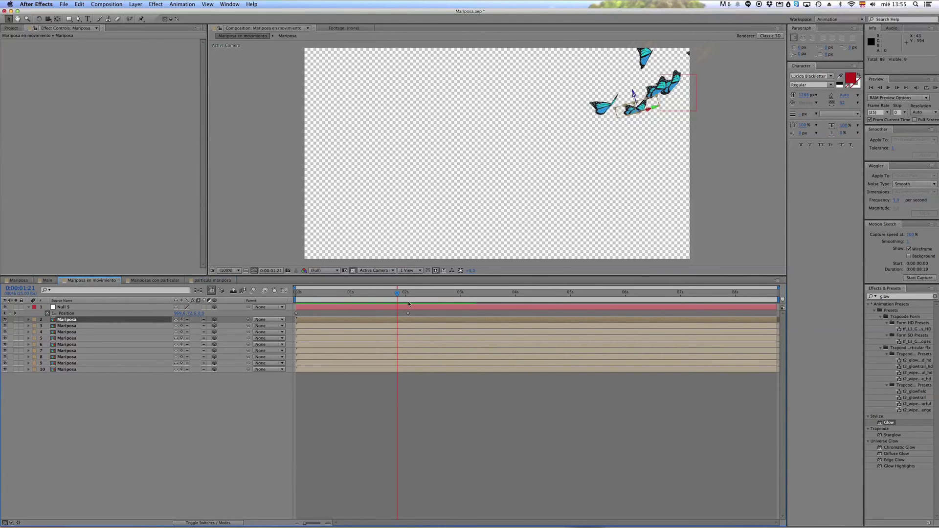
mouse_move(365, 289)
mouse_down()
mouse_move(325, 293)
mouse_move(375, 292)
mouse_up()
click(154, 280)
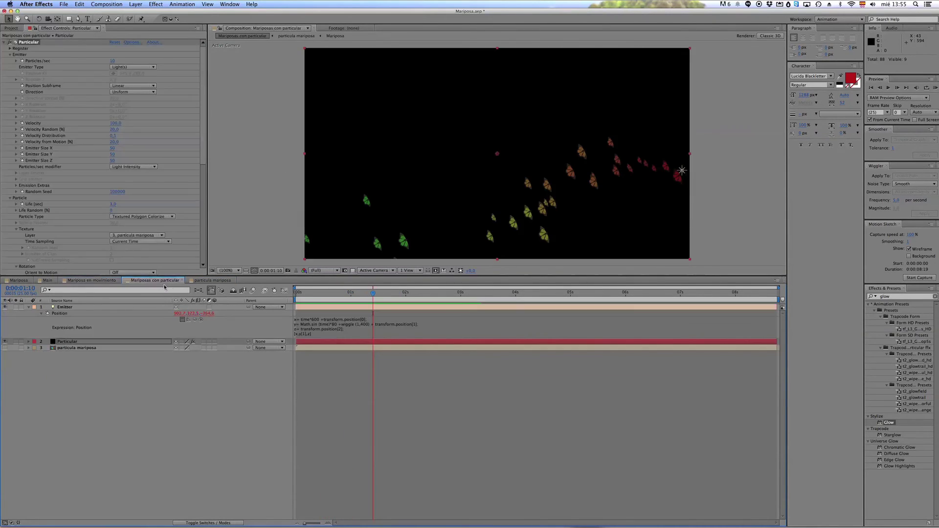
Step: Lower the particles' Velocity, make Velocity from Motion slightly negative, and scrub through the butterfly trail
drag(304, 295, 350, 287)
click(350, 287)
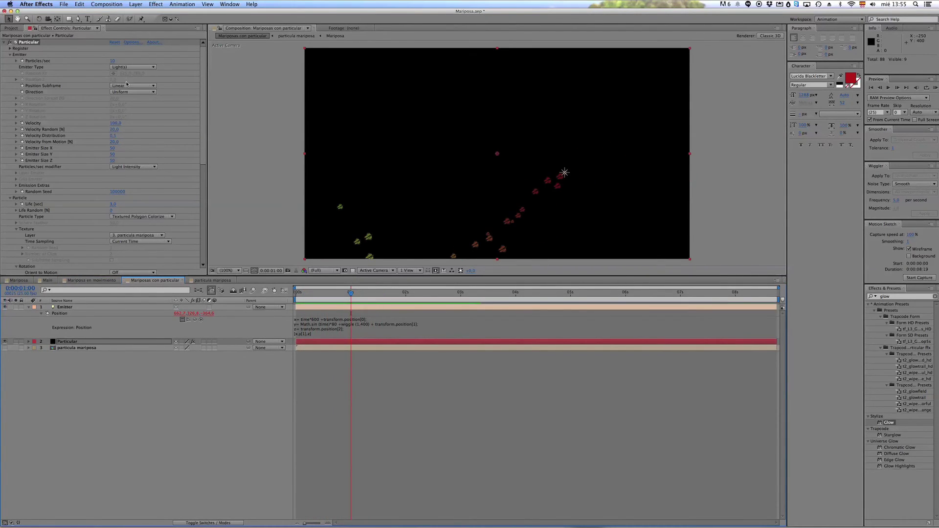
drag(114, 123, 102, 143)
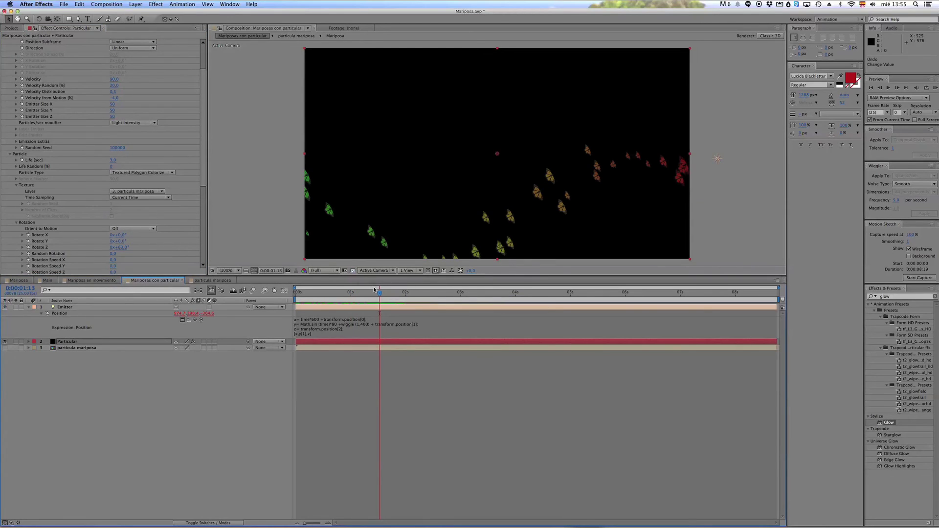
drag(374, 290, 397, 297)
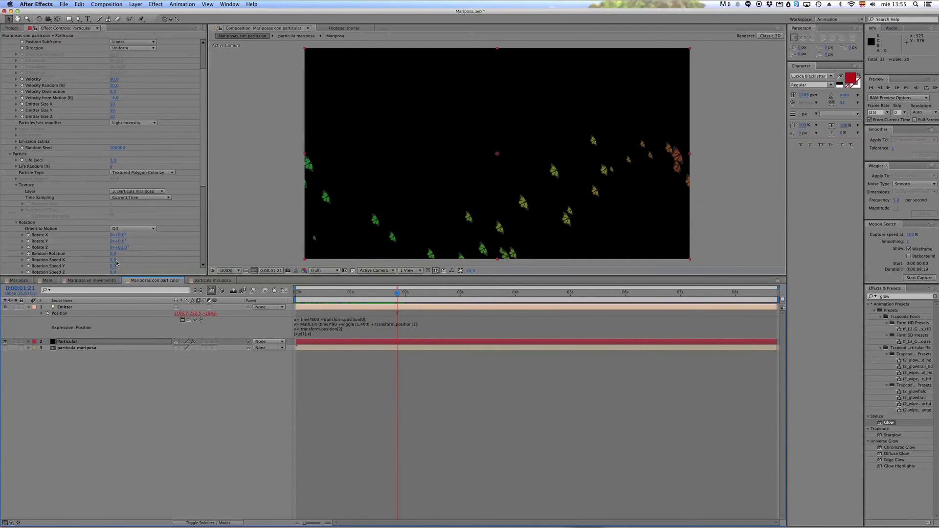
Step: Try rotating the butterfly particles around the Y axis and undo the change
drag(121, 241, 156, 242)
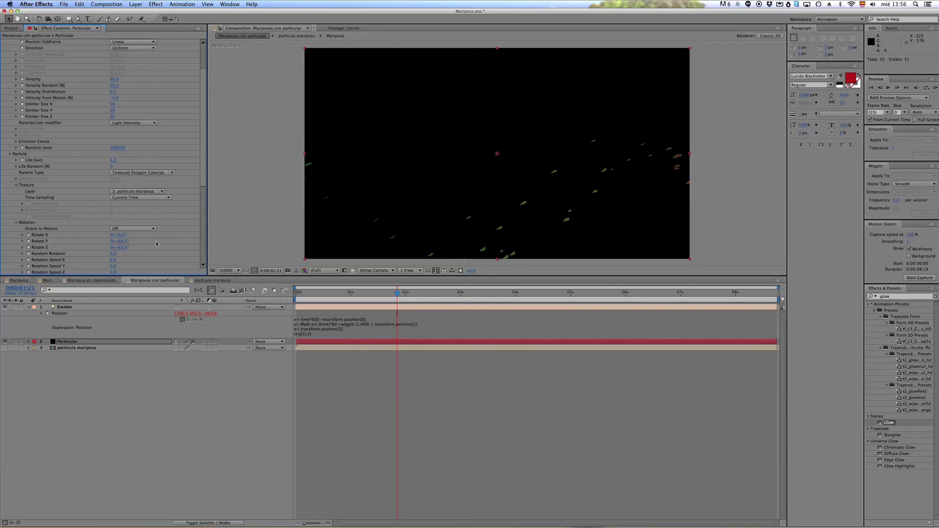
key(ctrl+z)
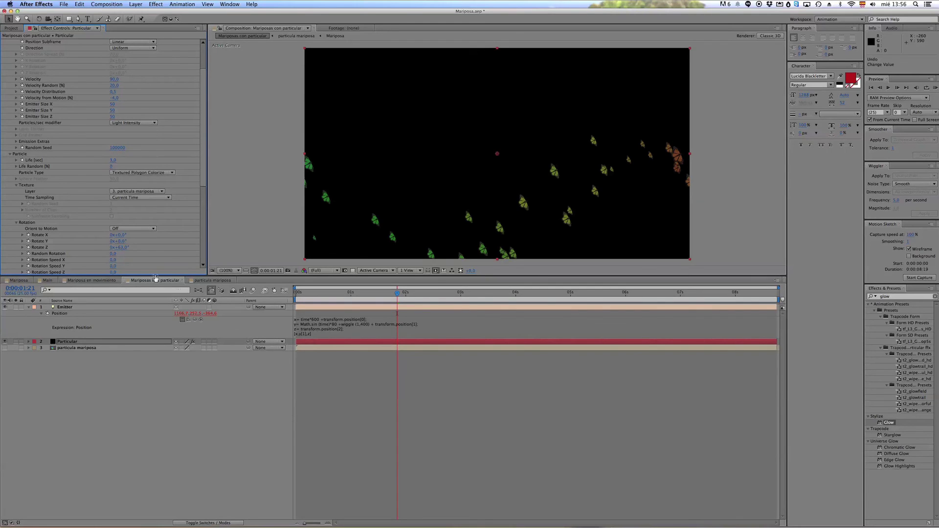
Step: Scrub through the Particular butterfly trail and play Mariposa en movimiento from the start to compare the two swarms
click(340, 295)
drag(330, 295, 423, 272)
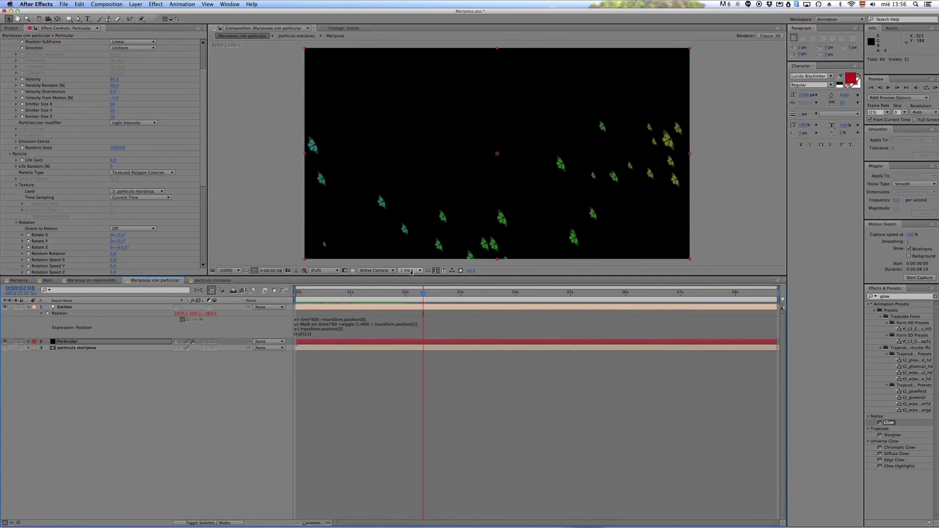
click(370, 293)
mouse_move(369, 295)
mouse_down()
mouse_move(352, 291)
mouse_move(365, 287)
mouse_up()
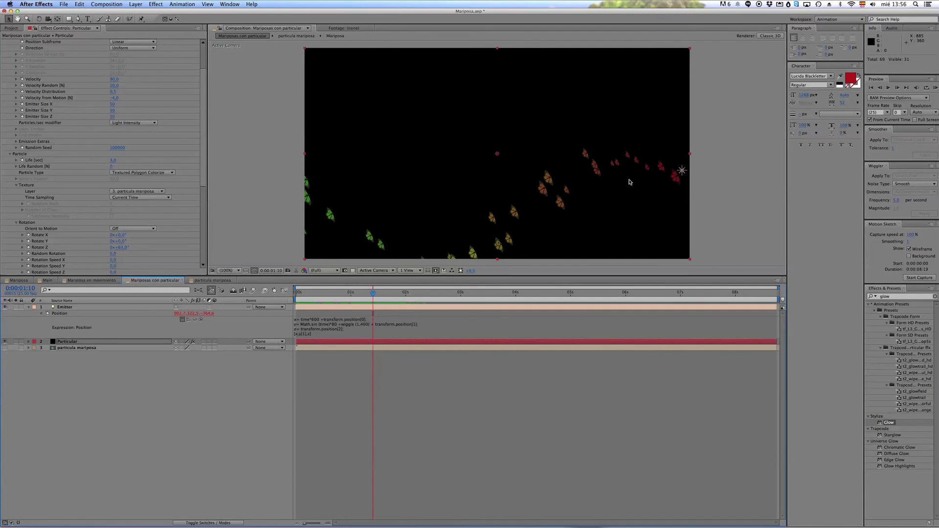
click(91, 280)
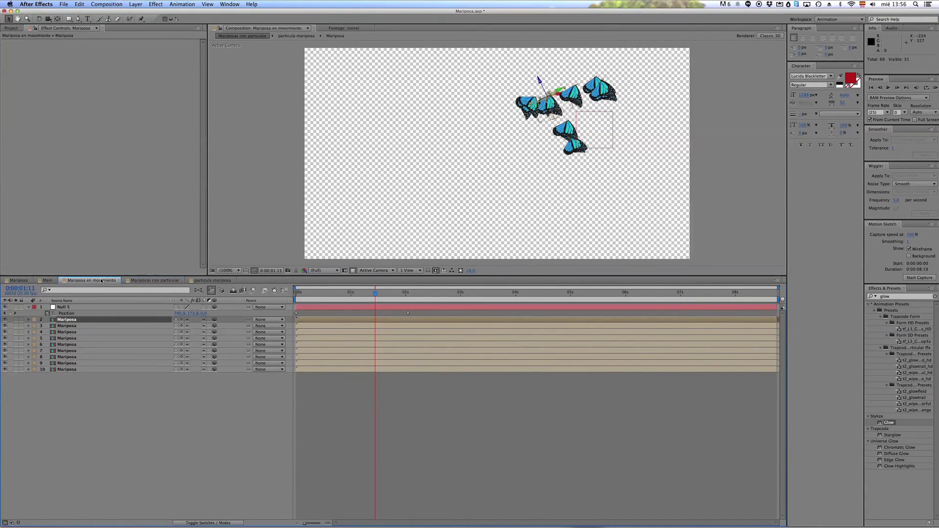
drag(358, 296, 281, 297)
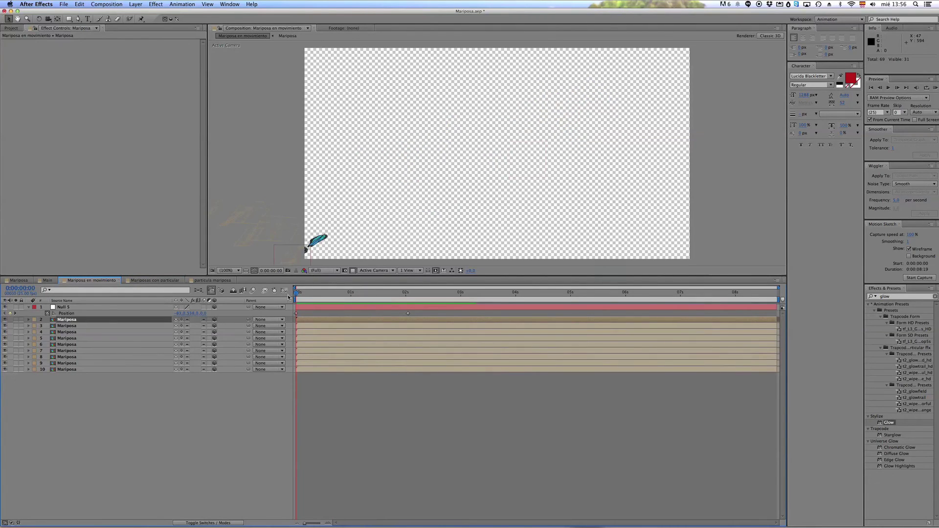
key(space)
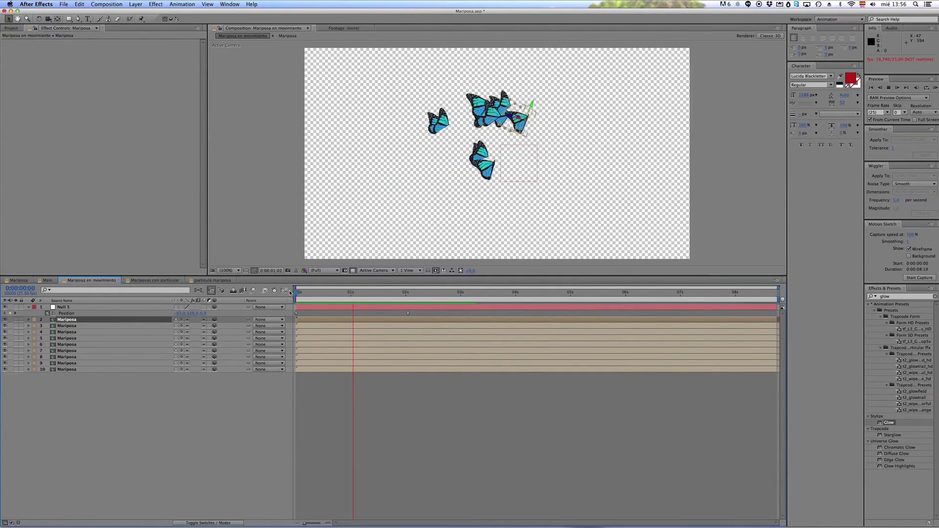